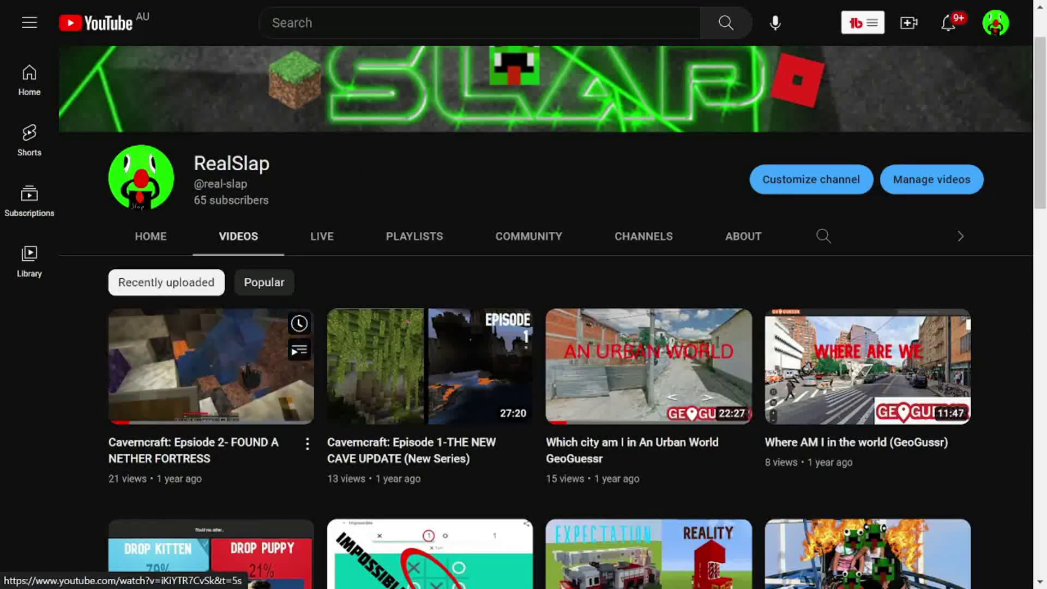
{"action": "scroll", "coordinate": [371, 236], "scroll_direction": "up", "scroll_amount": 2}
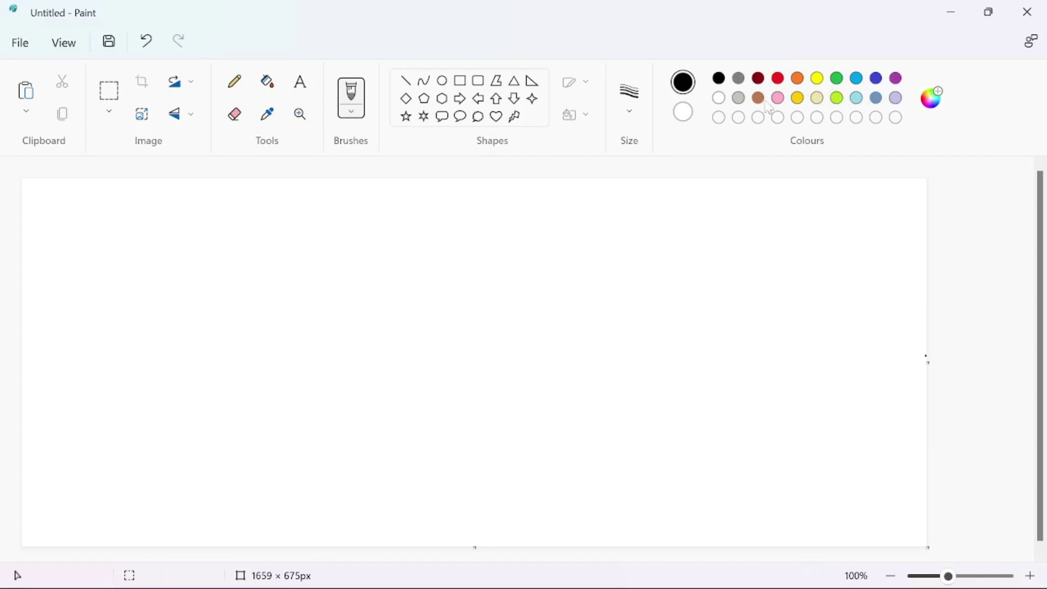
- Mix a bright lime-yellow custom colour and make it the active drawing colour
{"action": "left_click", "coordinate": [934, 98]}
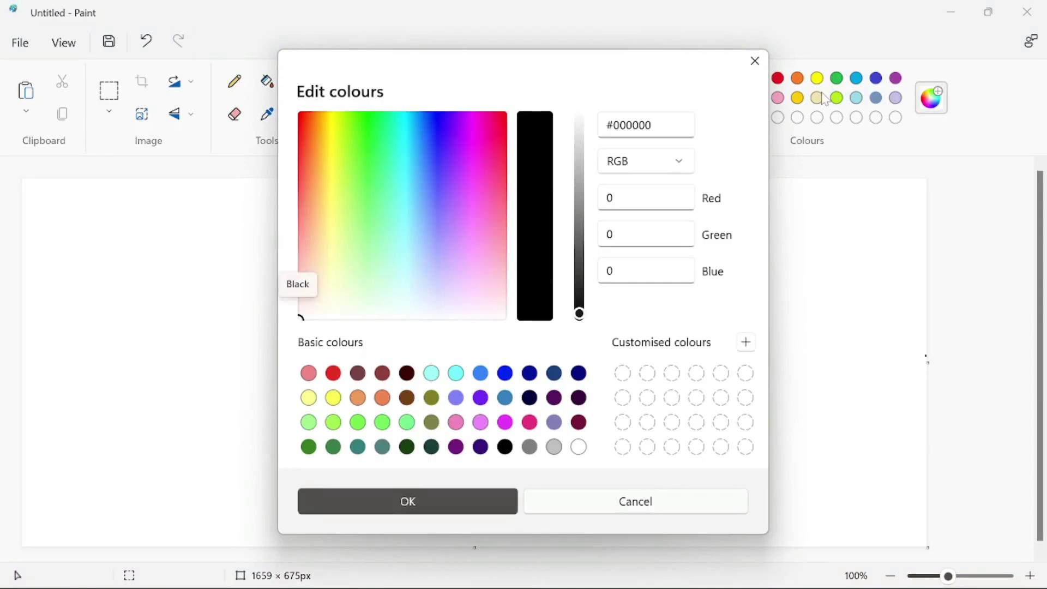
{"action": "left_click_drag", "start_coordinate": [329, 233], "coordinate": [358, 193]}
{"action": "left_click_drag", "start_coordinate": [578, 184], "coordinate": [579, 118]}
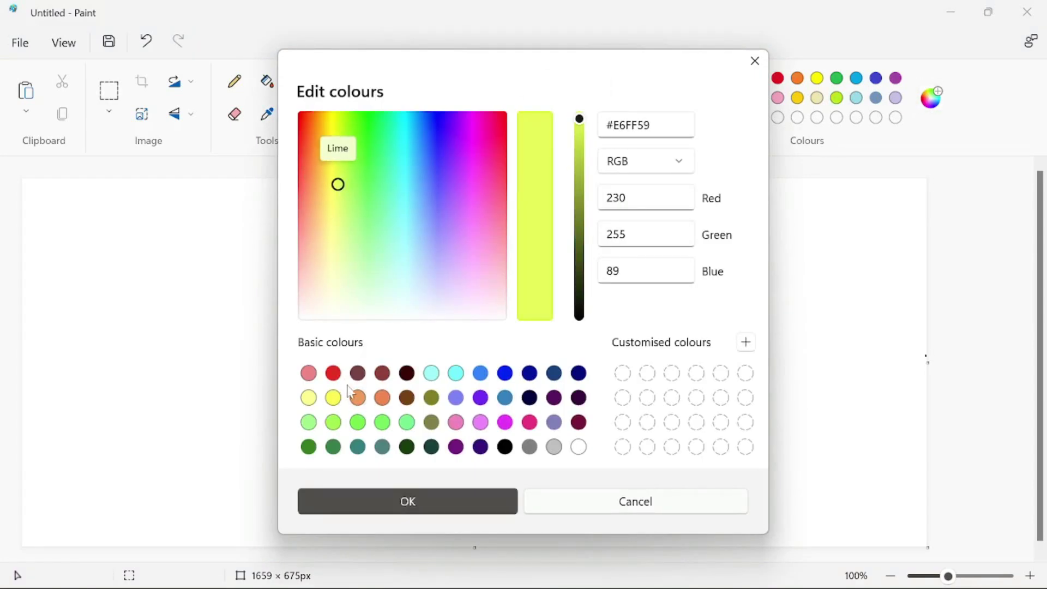
{"action": "mouse_move", "coordinate": [339, 186]}
{"action": "left_mouse_down"}
{"action": "mouse_move", "coordinate": [336, 225]}
{"action": "mouse_move", "coordinate": [343, 150]}
{"action": "mouse_move", "coordinate": [335, 168]}
{"action": "left_mouse_up"}
{"action": "left_click", "coordinate": [398, 503]}
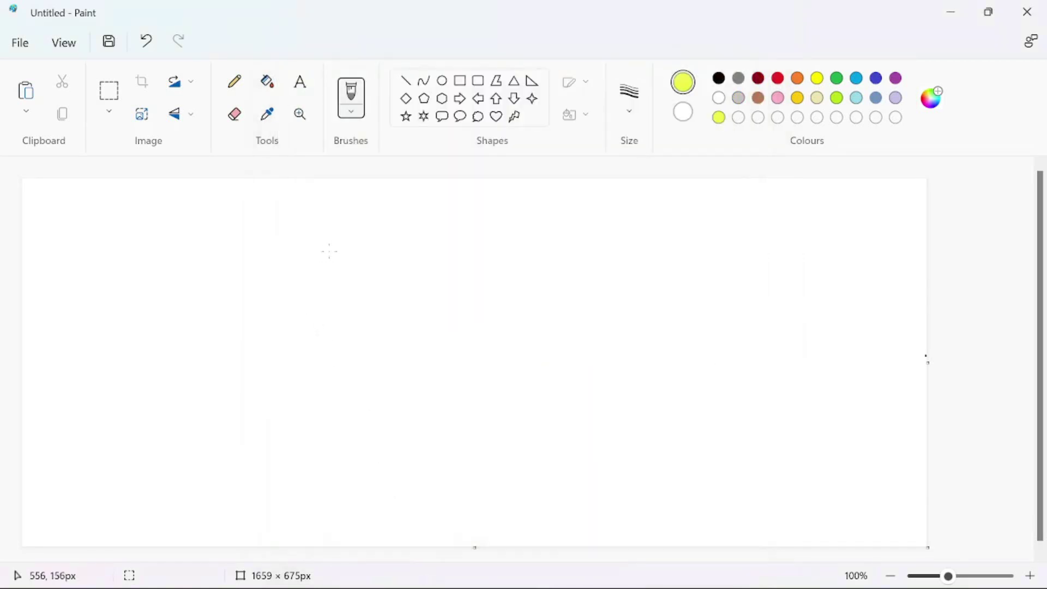
- Draw a large wavy-edged square for the body on the left part of the canvas and fill it with yellow
{"action": "mouse_move", "coordinate": [165, 248]}
{"action": "left_mouse_down"}
{"action": "mouse_move", "coordinate": [184, 238]}
{"action": "mouse_move", "coordinate": [345, 252]}
{"action": "left_mouse_up"}
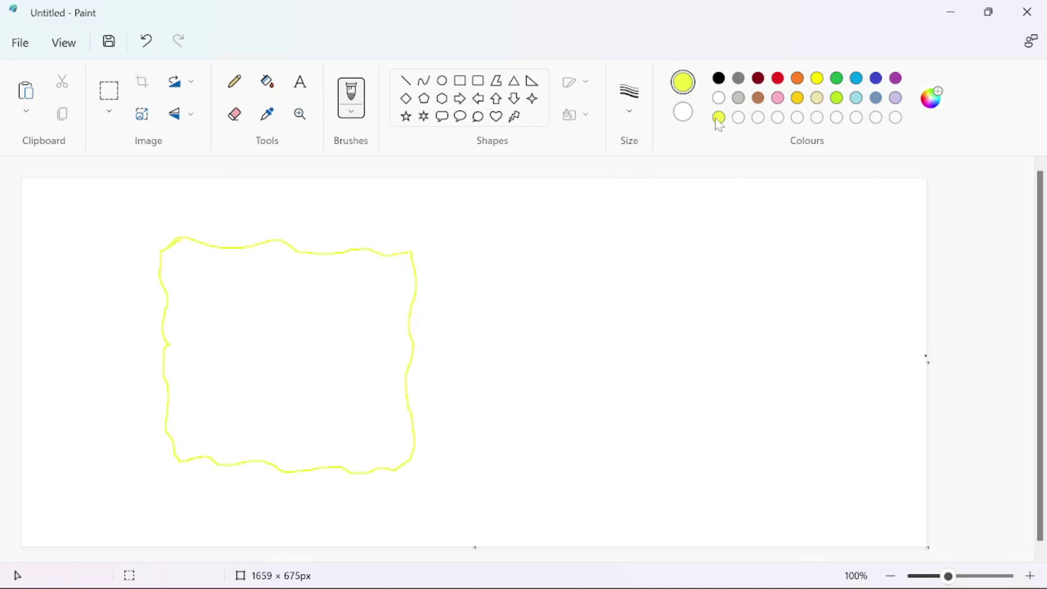
{"action": "left_click", "coordinate": [268, 81]}
{"action": "left_click", "coordinate": [286, 331]}
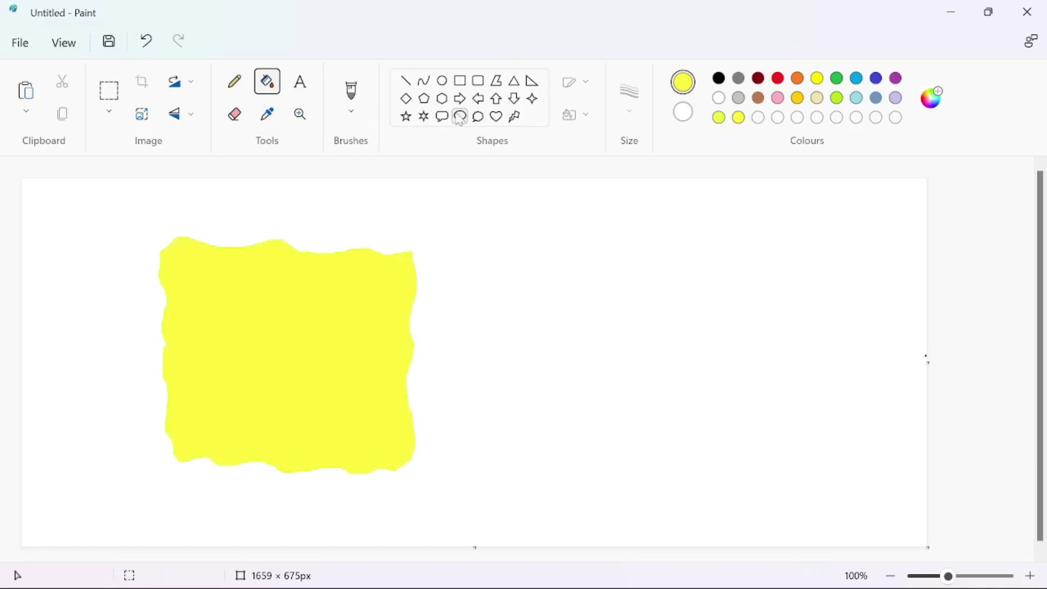
- Draw two touching white eyes on the yellow body, about 124 × 130 px and 138 × 127 px, and fill both with white
{"action": "left_click", "coordinate": [442, 80]}
{"action": "left_click_drag", "start_coordinate": [219, 285], "coordinate": [280, 355]}
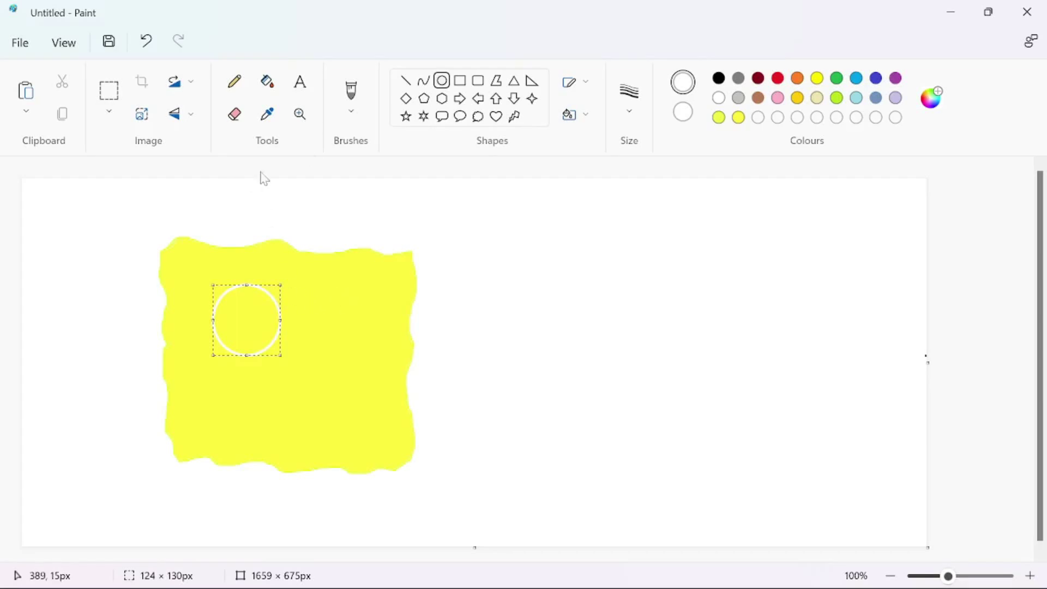
{"action": "left_click", "coordinate": [268, 84]}
{"action": "left_click", "coordinate": [255, 320]}
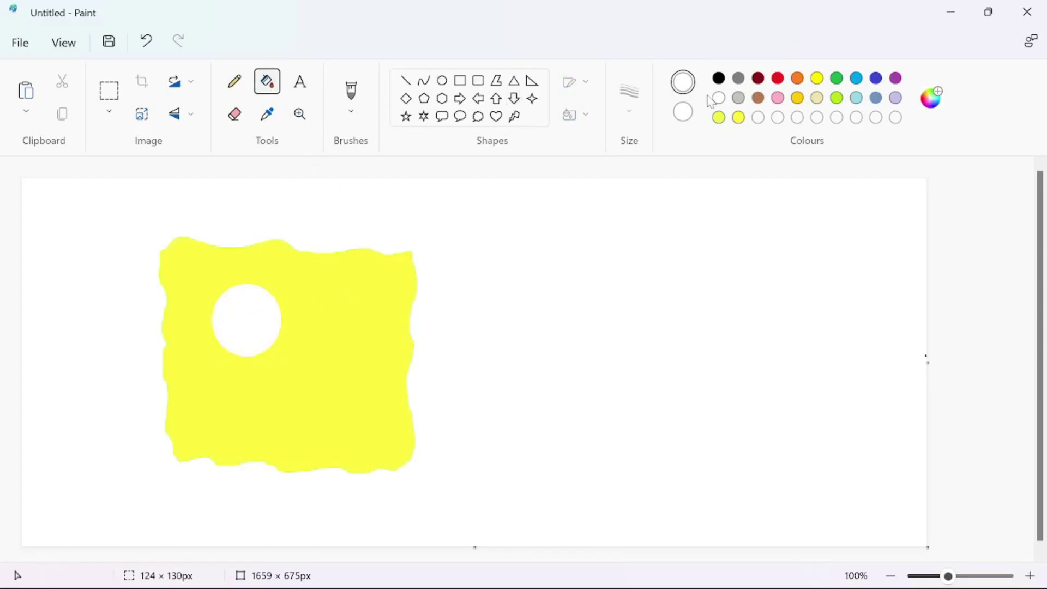
{"action": "key", "text": "ctrl+z"}
{"action": "left_click_drag", "start_coordinate": [314, 334], "coordinate": [347, 358]}
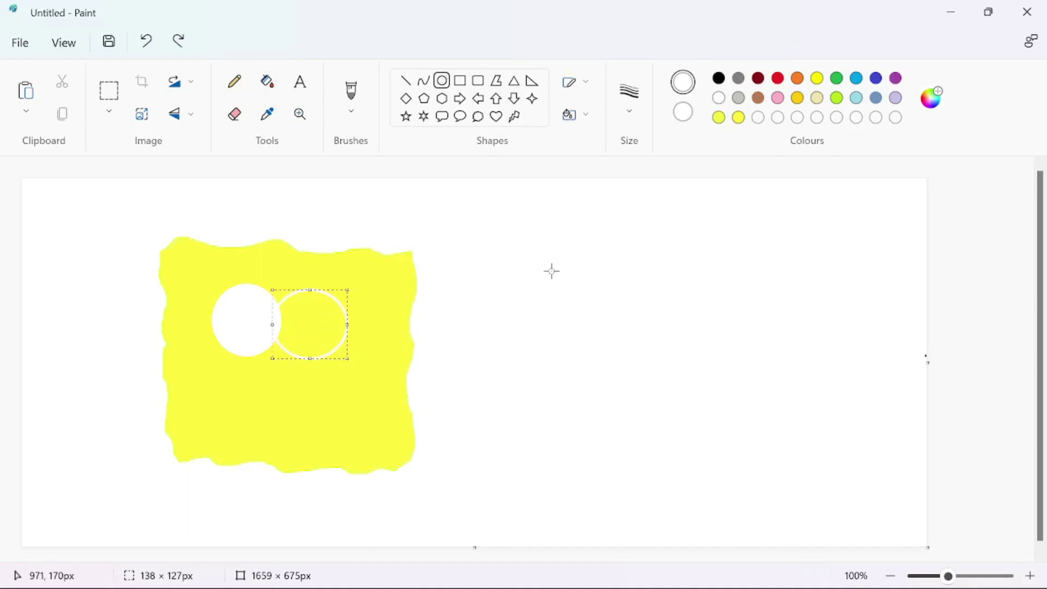
{"action": "left_click", "coordinate": [274, 87]}
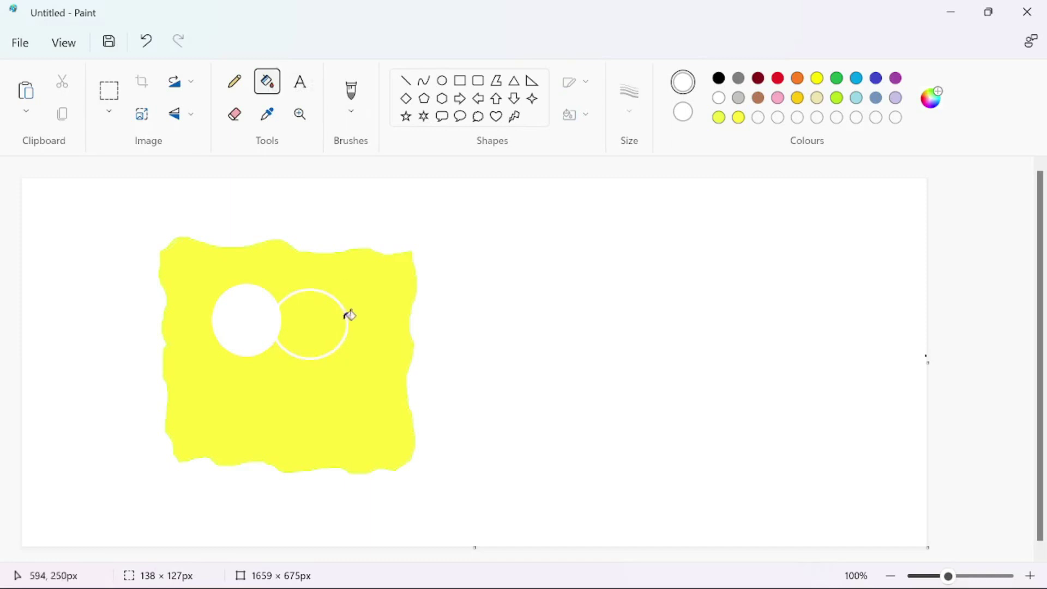
{"action": "left_click", "coordinate": [319, 321]}
- Draw three short straight black eyelashes above each white eye
{"action": "left_click", "coordinate": [719, 80]}
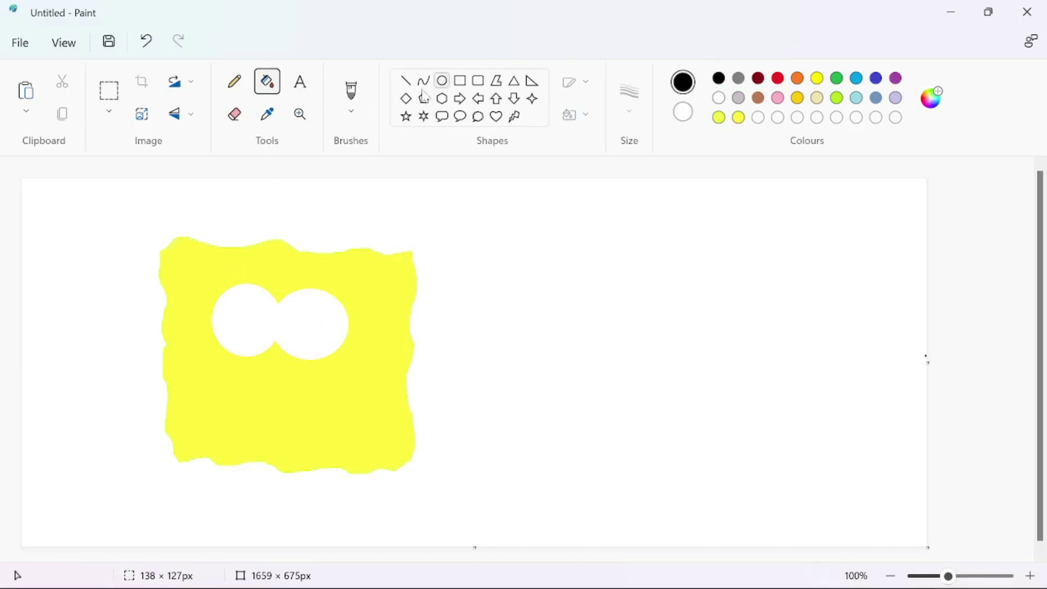
{"action": "left_click", "coordinate": [406, 80]}
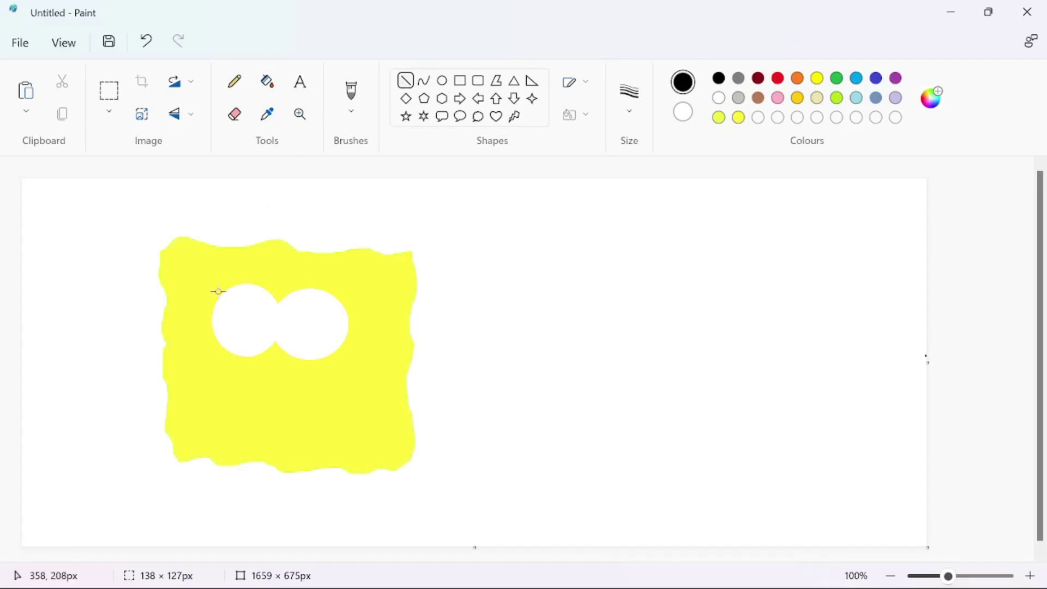
{"action": "mouse_move", "coordinate": [224, 293]}
{"action": "left_mouse_down"}
{"action": "mouse_move", "coordinate": [210, 280]}
{"action": "mouse_move", "coordinate": [248, 276]}
{"action": "mouse_move", "coordinate": [294, 292]}
{"action": "mouse_move", "coordinate": [311, 279]}
{"action": "mouse_move", "coordinate": [313, 290]}
{"action": "mouse_move", "coordinate": [332, 282]}
{"action": "left_mouse_up"}
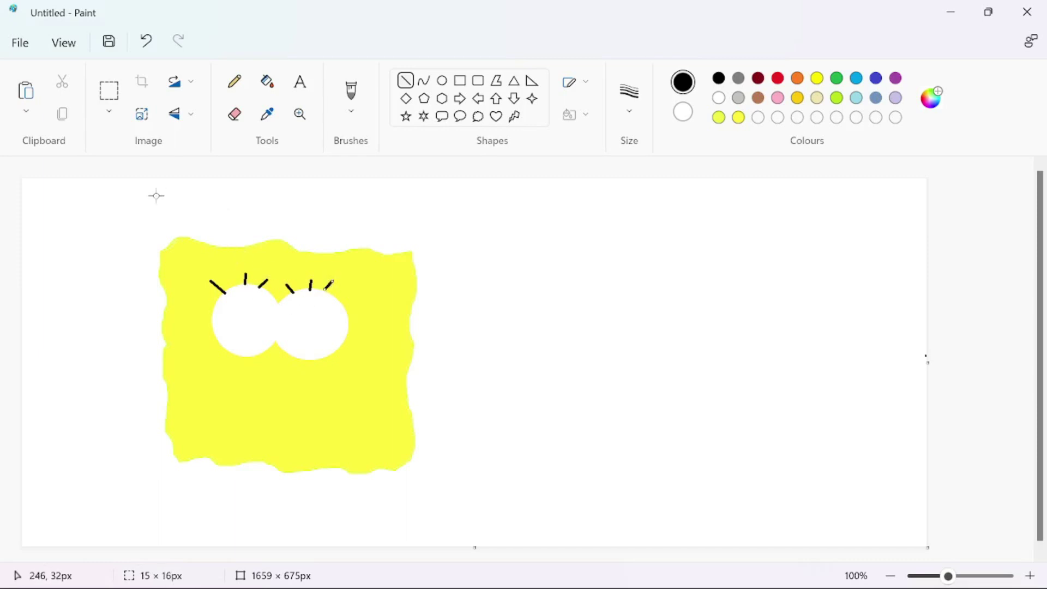
- Add a blue oval iris, about 50 × 40 px, in the middle of each eye and fill both with blue, keeping the eyelashes black
{"action": "left_click", "coordinate": [857, 78]}
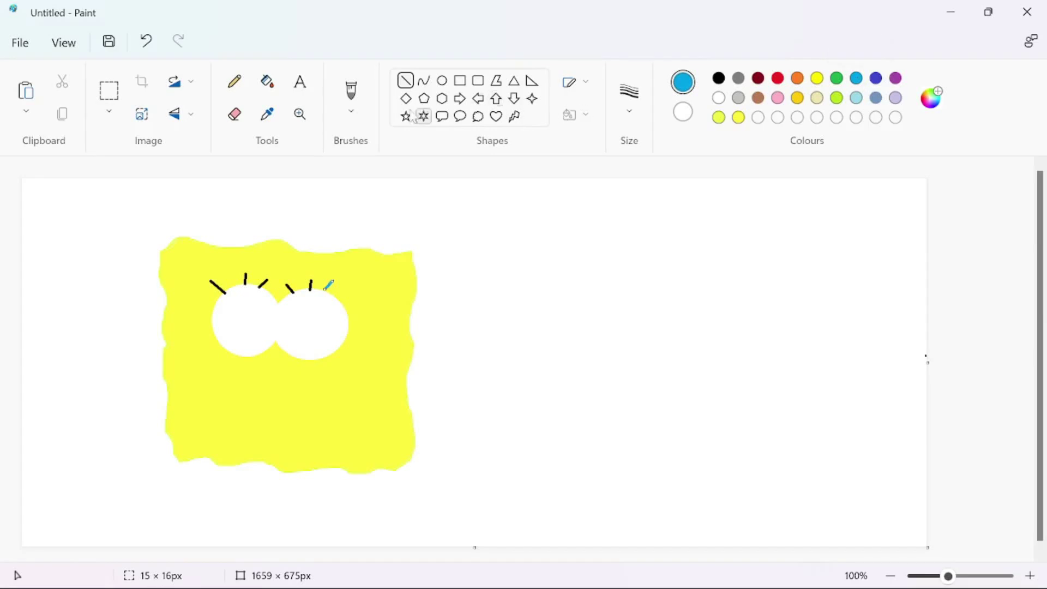
{"action": "left_click", "coordinate": [444, 83]}
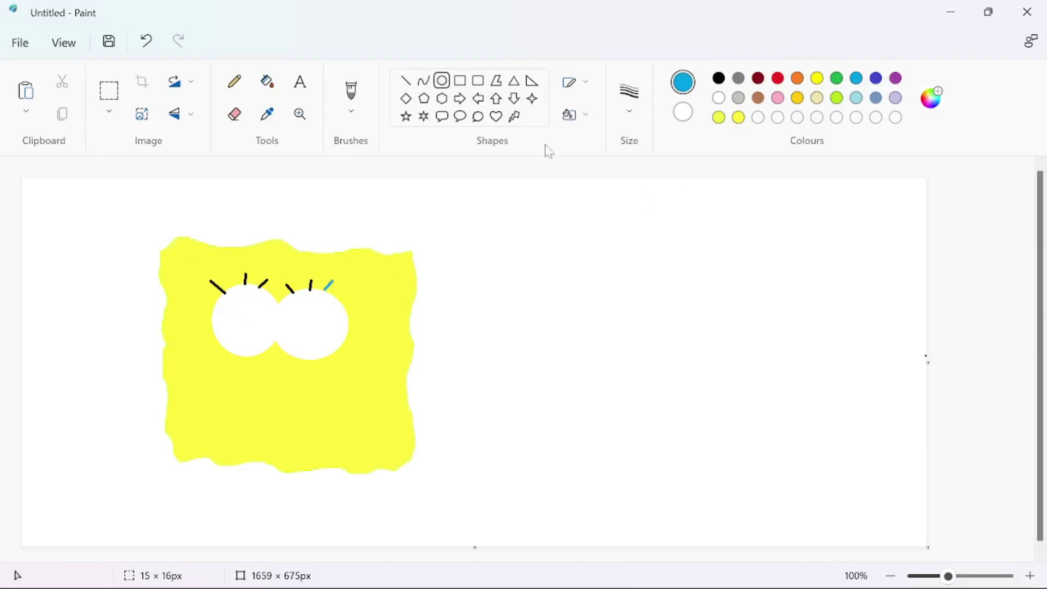
{"action": "key", "text": "ctrl+z"}
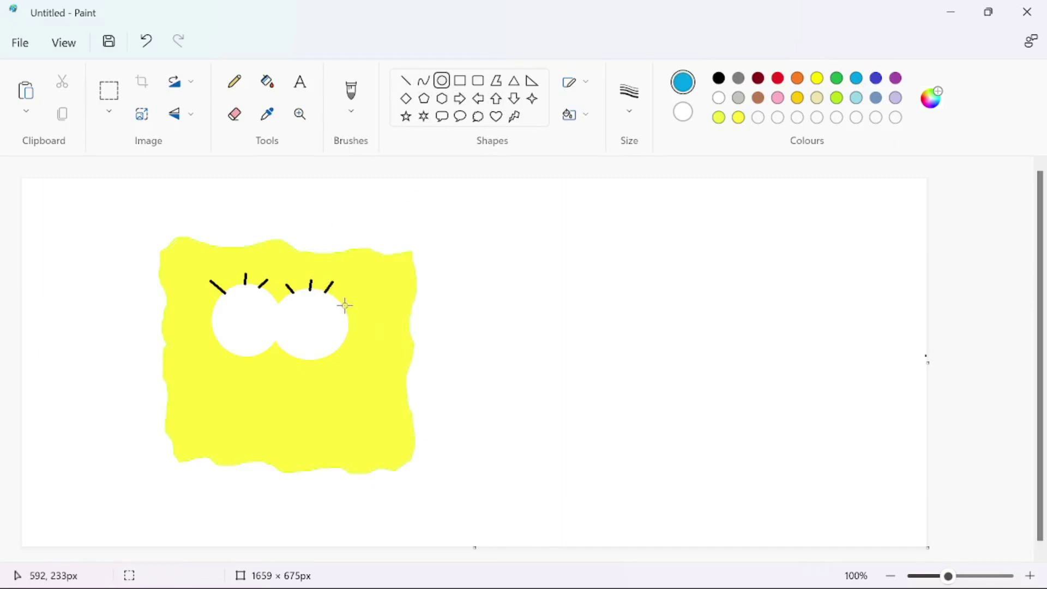
{"action": "left_click_drag", "start_coordinate": [295, 313], "coordinate": [323, 333]}
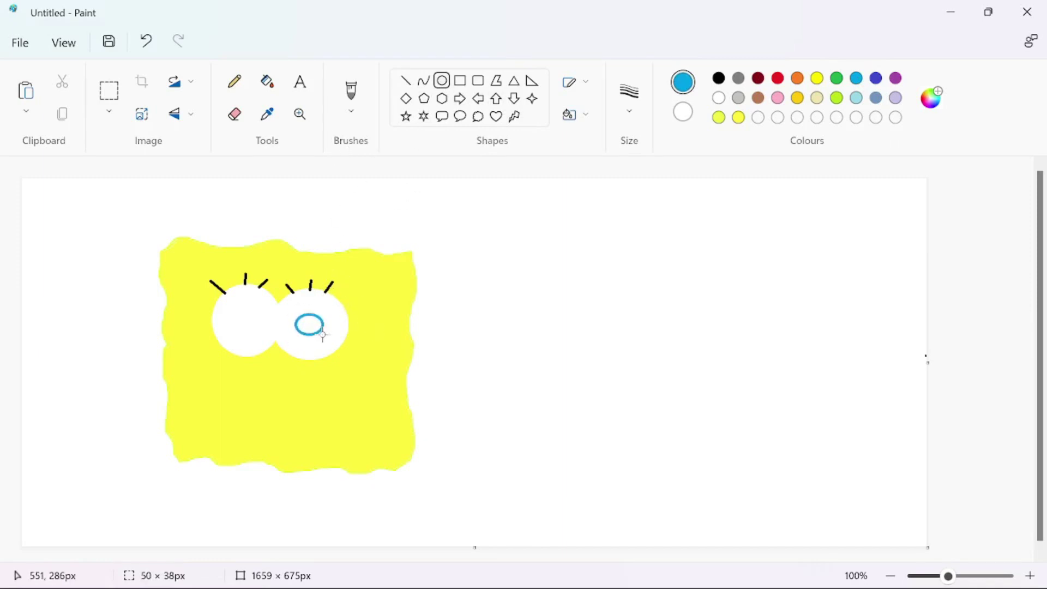
{"action": "left_click_drag", "start_coordinate": [233, 314], "coordinate": [258, 335]}
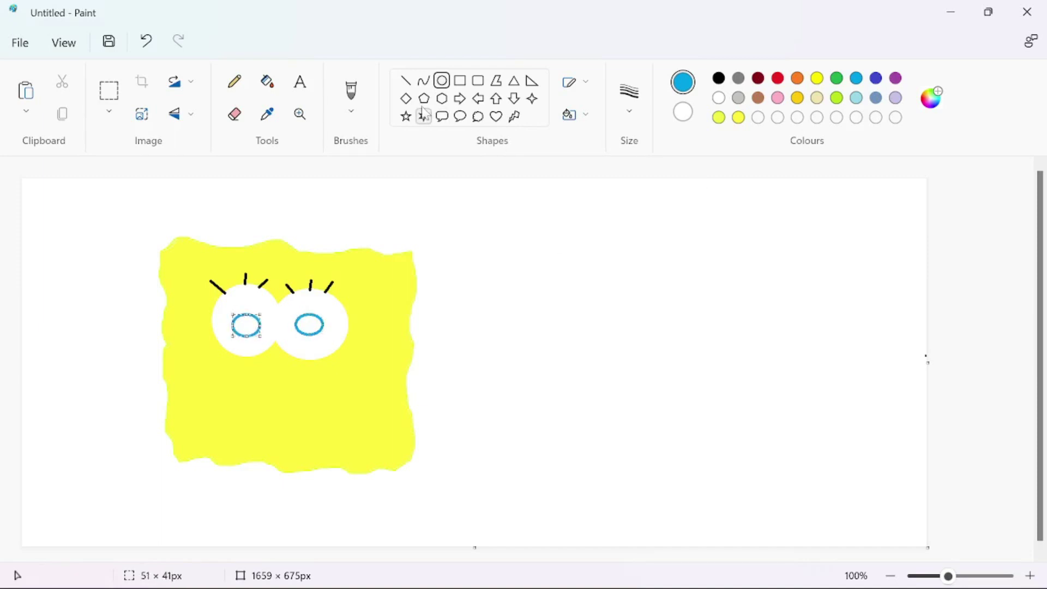
{"action": "left_click", "coordinate": [268, 84]}
{"action": "left_click", "coordinate": [310, 325]}
{"action": "left_click", "coordinate": [246, 326]}
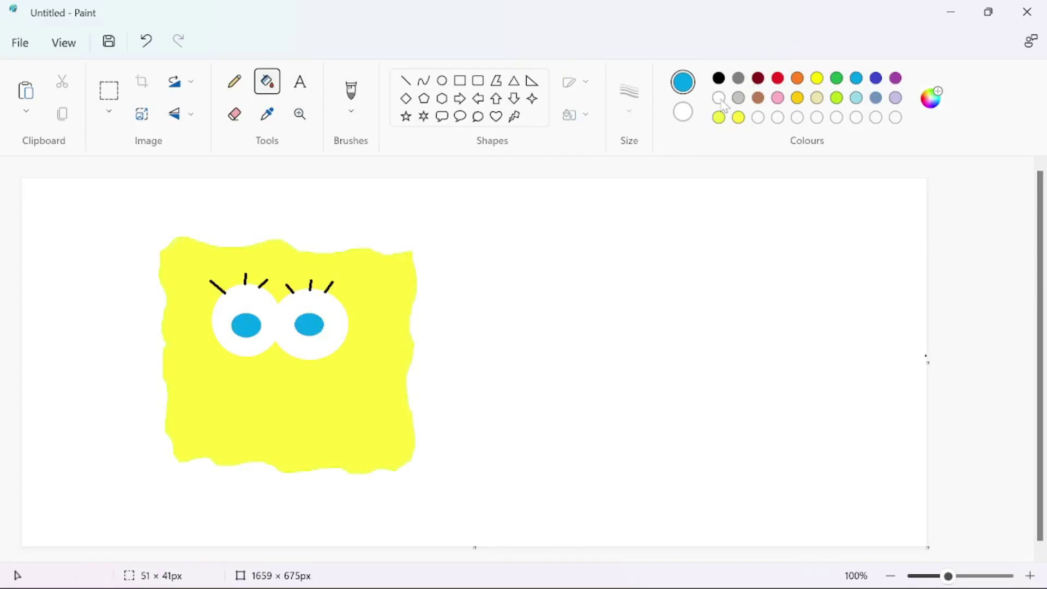
- Draw a small black pupil in each blue iris with the pencil at 4px thickness
{"action": "left_click", "coordinate": [719, 78]}
{"action": "left_click", "coordinate": [235, 81]}
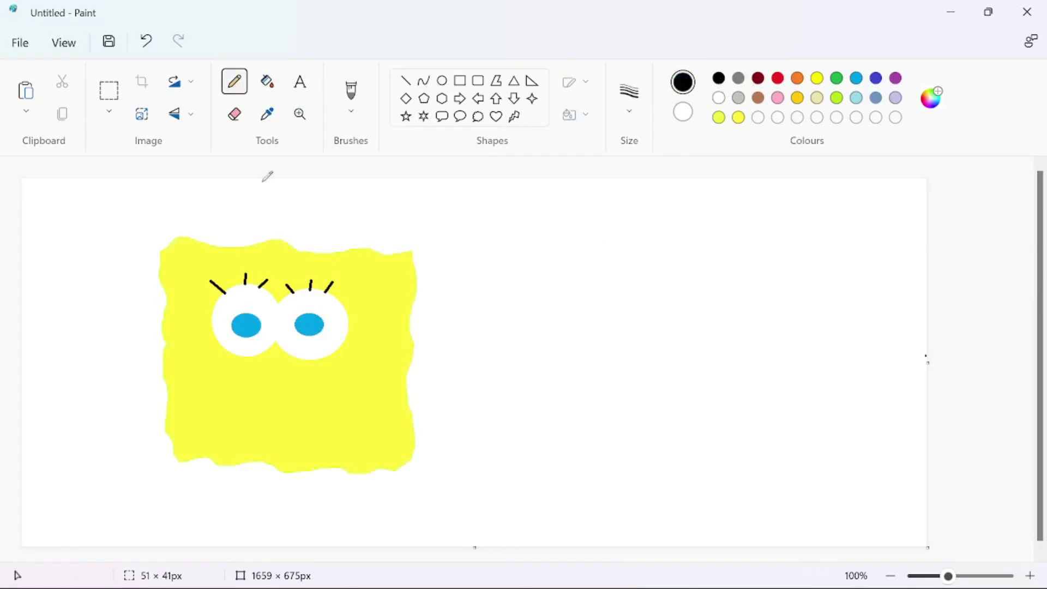
{"action": "left_click", "coordinate": [637, 116]}
{"action": "left_click", "coordinate": [625, 256]}
{"action": "left_click", "coordinate": [641, 122]}
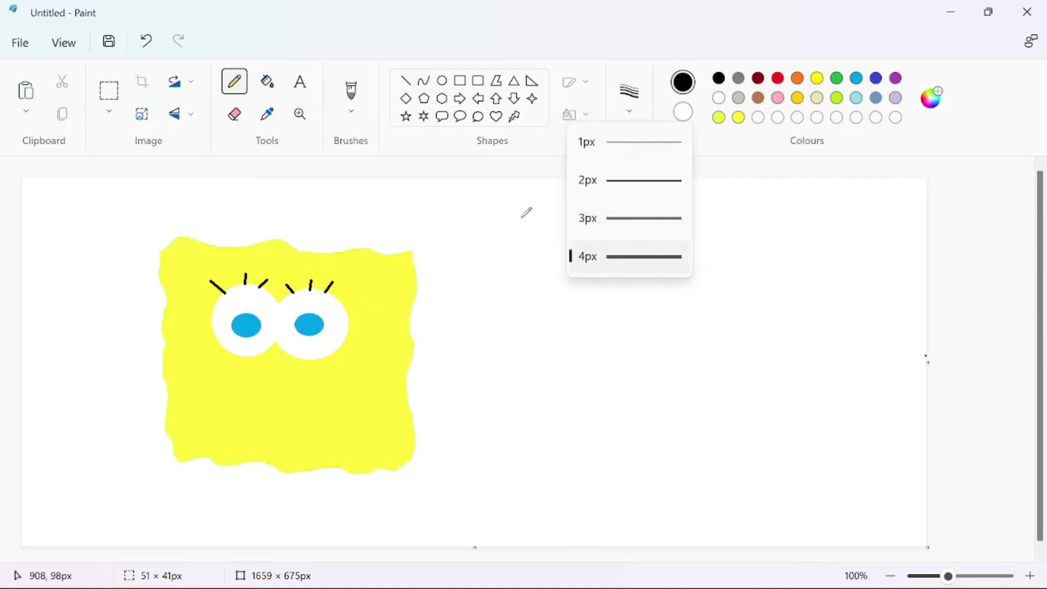
{"action": "left_click", "coordinate": [540, 162]}
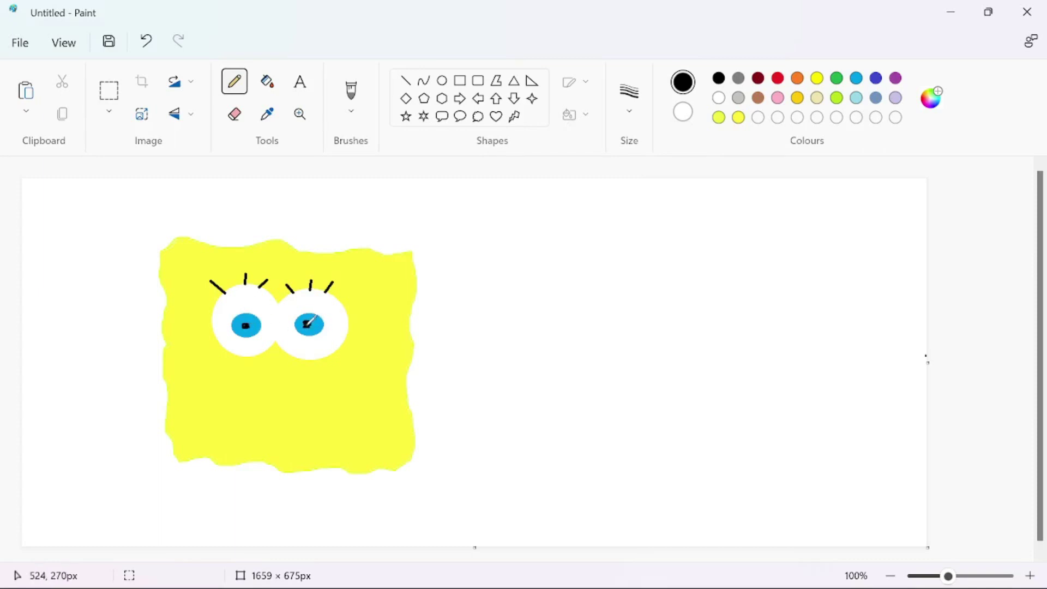
- Draw a red cheek with freckles below the left eye, and a black curved smile with a long nose above it
{"action": "left_click", "coordinate": [778, 79]}
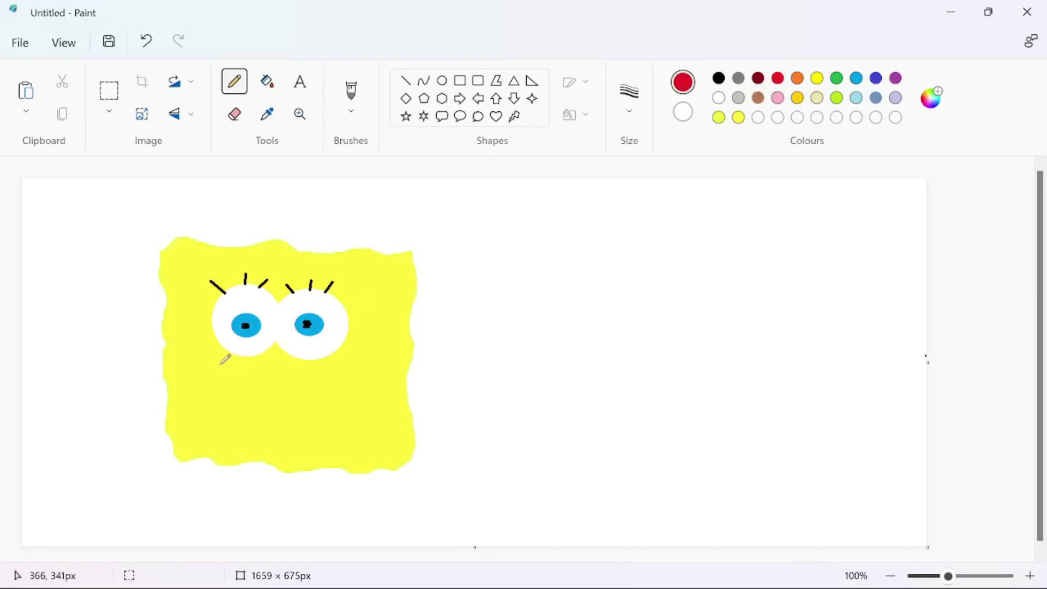
{"action": "mouse_move", "coordinate": [211, 363]}
{"action": "left_mouse_down"}
{"action": "mouse_move", "coordinate": [216, 351]}
{"action": "mouse_move", "coordinate": [233, 361]}
{"action": "left_mouse_up"}
{"action": "left_click", "coordinate": [720, 79]}
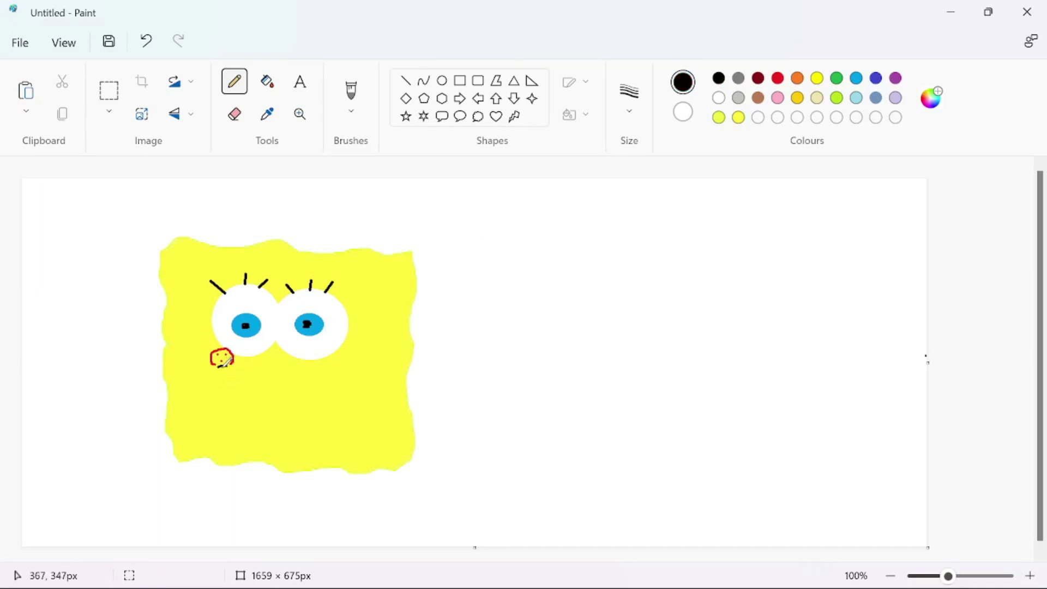
{"action": "mouse_move", "coordinate": [226, 379]}
{"action": "left_mouse_down"}
{"action": "mouse_move", "coordinate": [274, 397]}
{"action": "mouse_move", "coordinate": [344, 387]}
{"action": "left_mouse_up"}
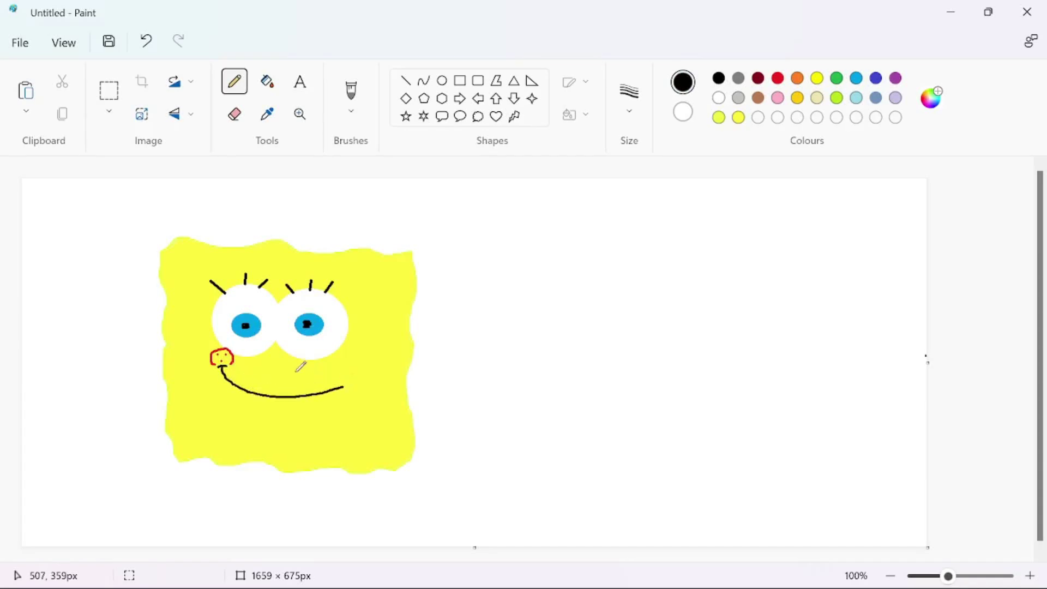
{"action": "left_click_drag", "start_coordinate": [271, 363], "coordinate": [335, 380]}
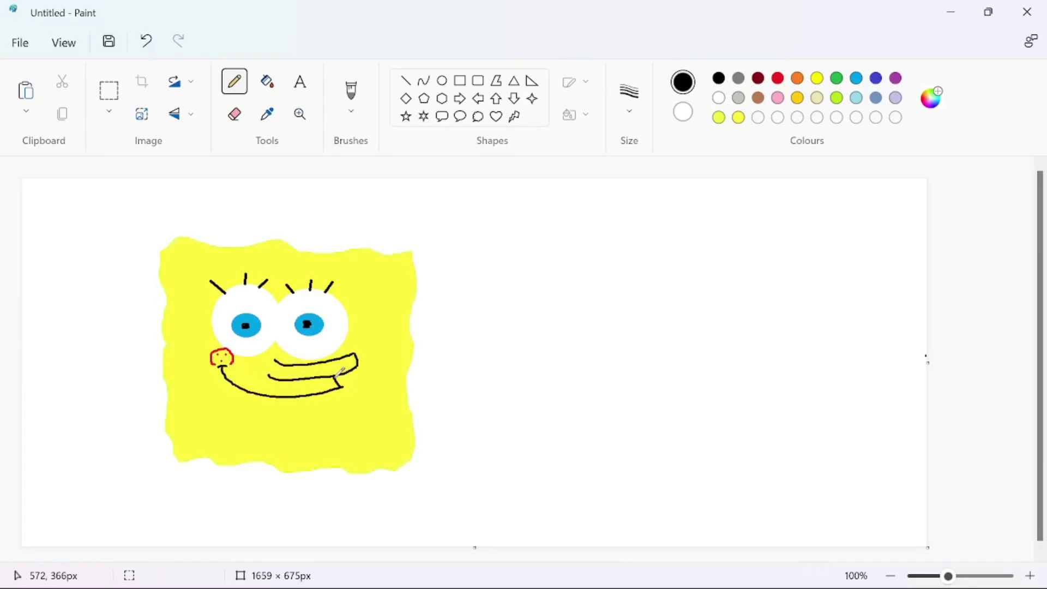
- Draw two square black-outlined teeth hanging below the smile and fill them with white
{"action": "mouse_move", "coordinate": [254, 395]}
{"action": "left_mouse_down"}
{"action": "mouse_move", "coordinate": [255, 425]}
{"action": "mouse_move", "coordinate": [288, 425]}
{"action": "mouse_move", "coordinate": [290, 396]}
{"action": "mouse_move", "coordinate": [309, 408]}
{"action": "mouse_move", "coordinate": [309, 425]}
{"action": "mouse_move", "coordinate": [334, 396]}
{"action": "left_mouse_up"}
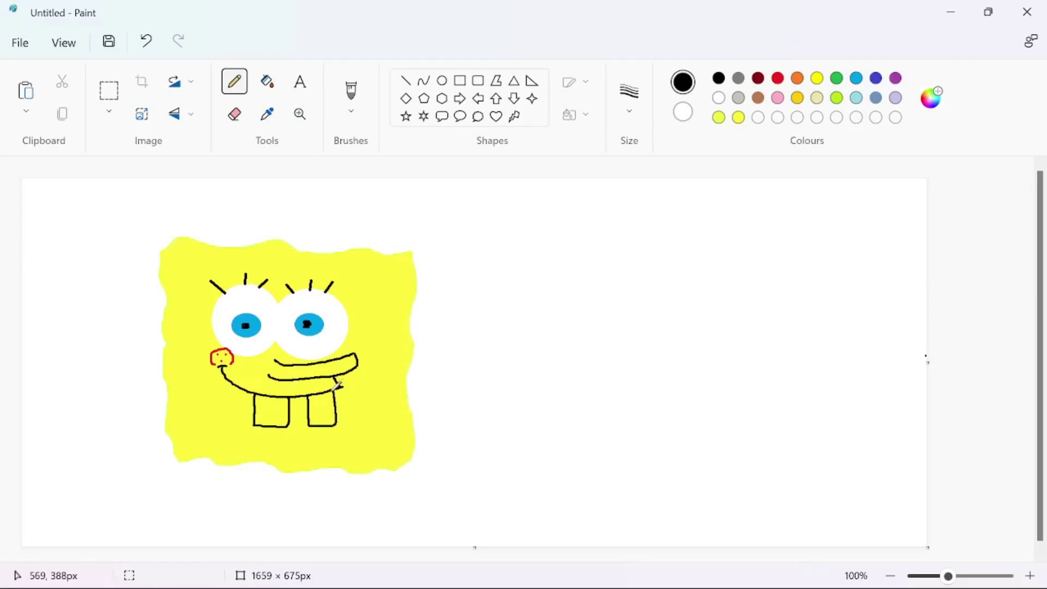
{"action": "left_click", "coordinate": [687, 114]}
{"action": "left_click", "coordinate": [719, 98]}
{"action": "left_click", "coordinate": [267, 82]}
{"action": "left_click", "coordinate": [272, 412]}
{"action": "left_click", "coordinate": [322, 411]}
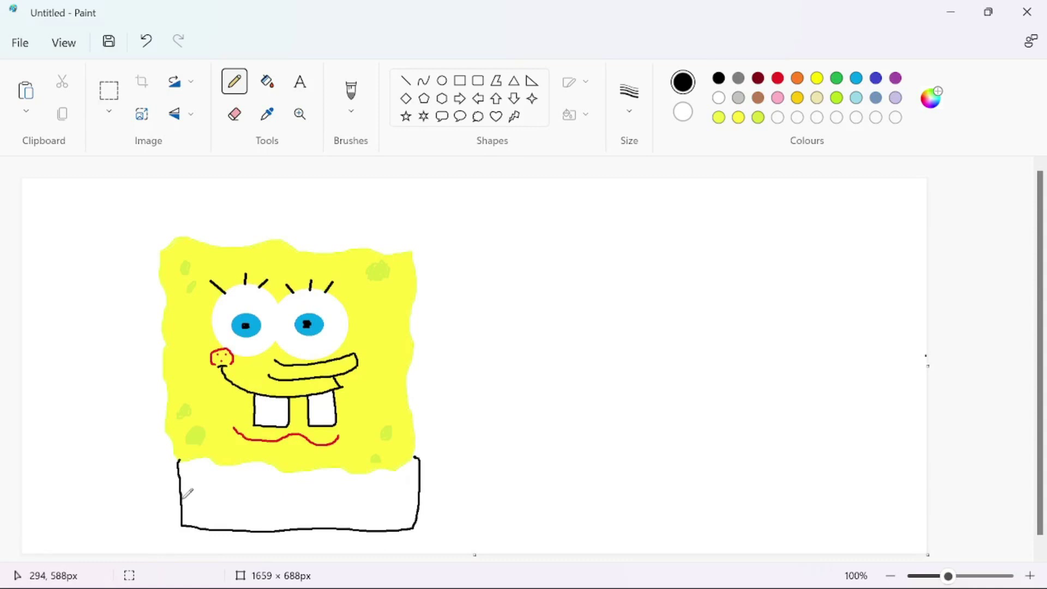
- Split the clothing box below the body with a black horizontal line and colour its lower band brown
{"action": "left_click_drag", "start_coordinate": [179, 496], "coordinate": [419, 486]}
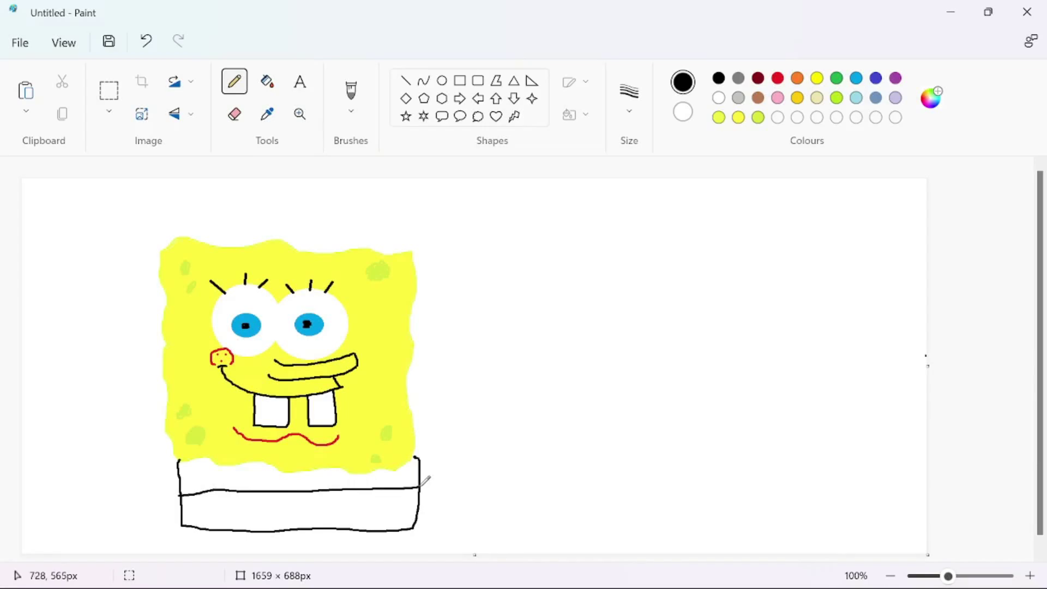
{"action": "left_click", "coordinate": [758, 99]}
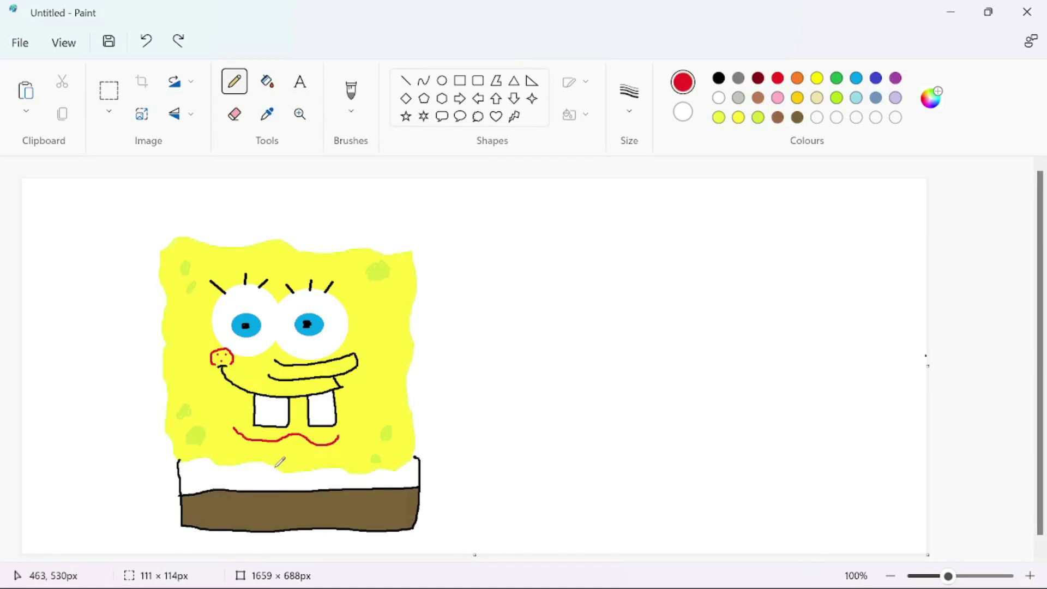
- Draw a red two-part tie at the middle of the clothing and fill both parts with red
{"action": "mouse_move", "coordinate": [274, 468]}
{"action": "left_mouse_down"}
{"action": "mouse_move", "coordinate": [303, 483]}
{"action": "mouse_move", "coordinate": [298, 472]}
{"action": "mouse_move", "coordinate": [296, 485]}
{"action": "mouse_move", "coordinate": [273, 487]}
{"action": "mouse_move", "coordinate": [257, 508]}
{"action": "mouse_move", "coordinate": [280, 523]}
{"action": "mouse_move", "coordinate": [298, 509]}
{"action": "mouse_move", "coordinate": [299, 487]}
{"action": "left_mouse_up"}
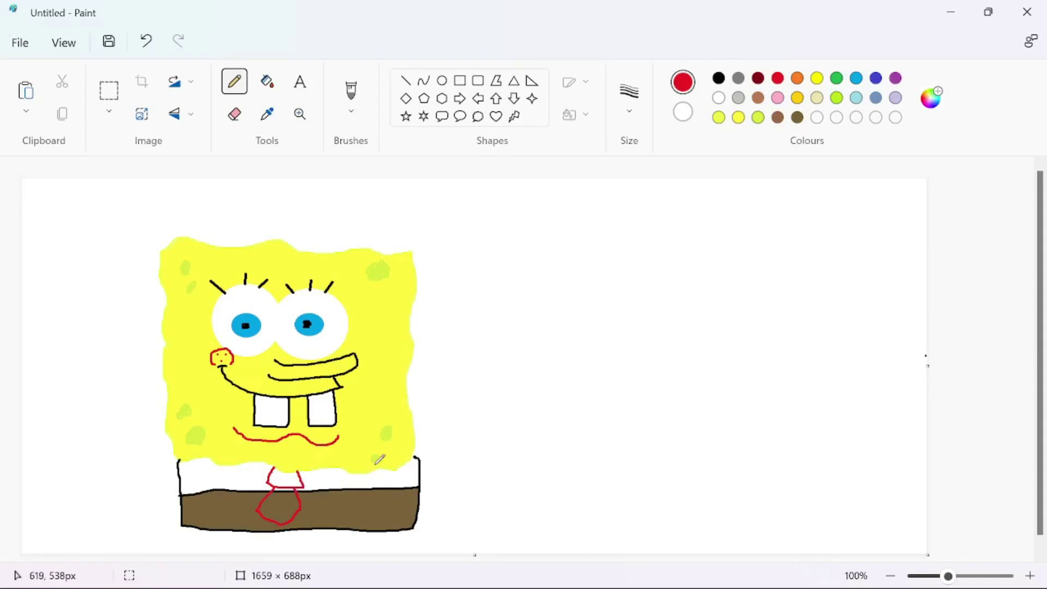
{"action": "left_click", "coordinate": [267, 81]}
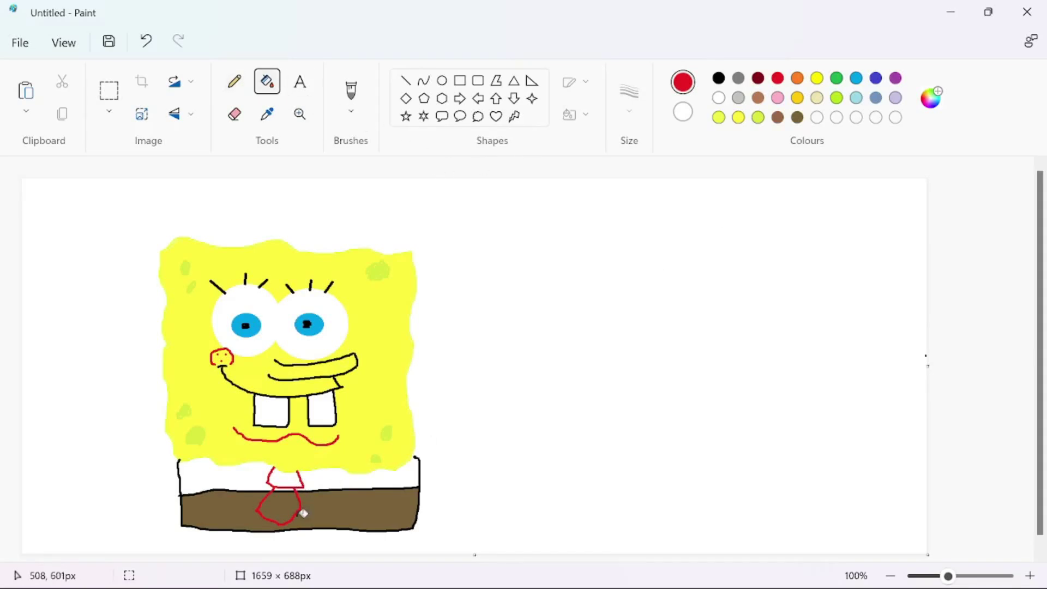
{"action": "left_click", "coordinate": [280, 510]}
{"action": "left_click", "coordinate": [294, 477]}
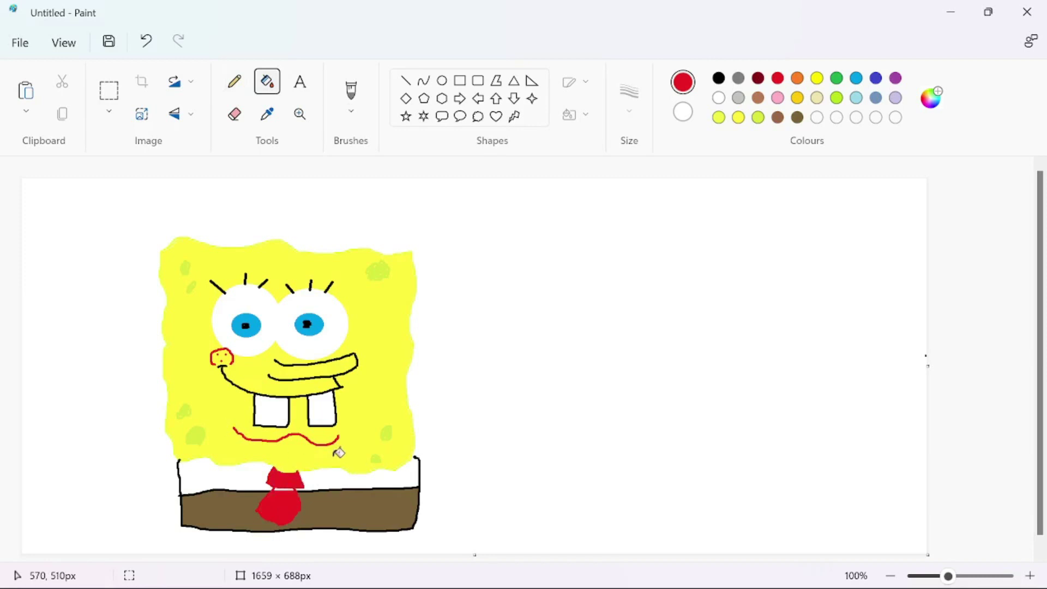
- Pencil in the black collar points and belt dashes, and outline the left arm with its sleeve and hand
{"action": "left_click", "coordinate": [719, 78]}
{"action": "left_click", "coordinate": [235, 82]}
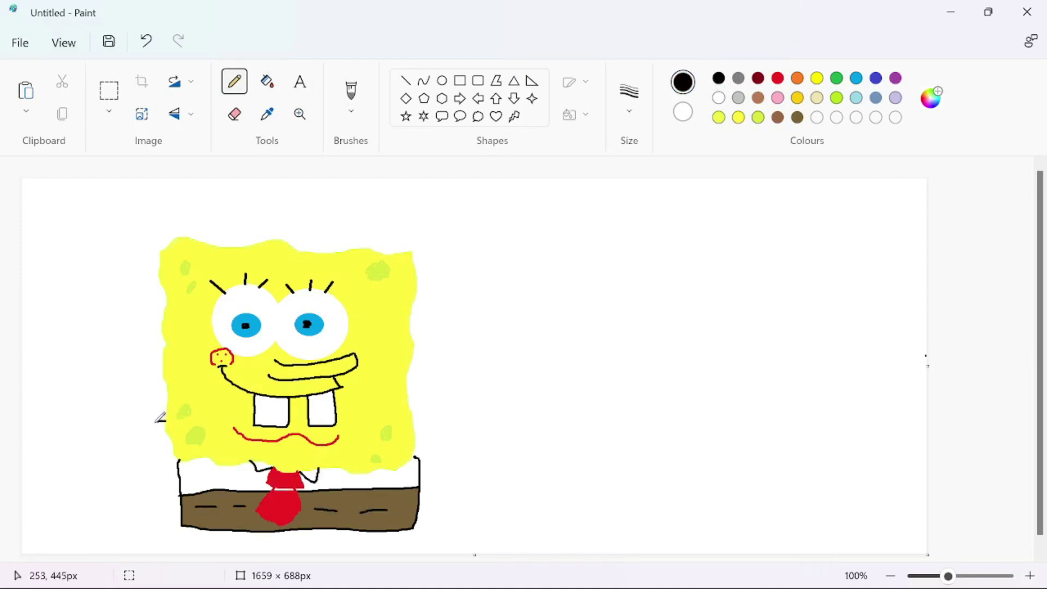
{"action": "mouse_move", "coordinate": [160, 422]}
{"action": "left_mouse_down"}
{"action": "mouse_move", "coordinate": [142, 430]}
{"action": "mouse_move", "coordinate": [168, 439]}
{"action": "mouse_move", "coordinate": [145, 458]}
{"action": "mouse_move", "coordinate": [150, 444]}
{"action": "mouse_move", "coordinate": [121, 506]}
{"action": "left_mouse_up"}
{"action": "mouse_move", "coordinate": [157, 459]}
{"action": "left_mouse_down"}
{"action": "mouse_move", "coordinate": [164, 447]}
{"action": "mouse_move", "coordinate": [123, 510]}
{"action": "mouse_move", "coordinate": [127, 526]}
{"action": "mouse_move", "coordinate": [129, 511]}
{"action": "left_mouse_up"}
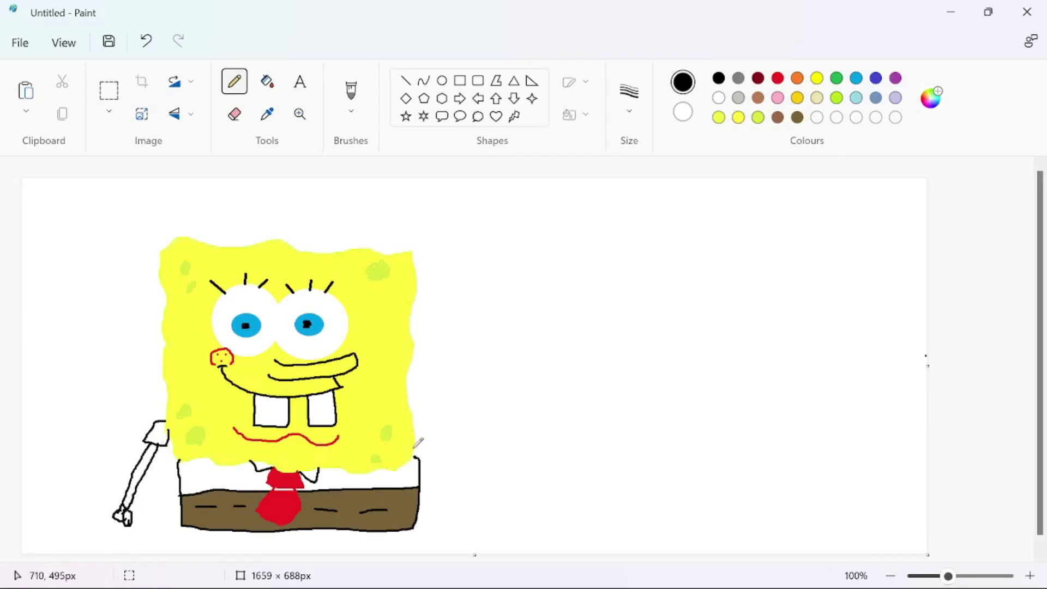
- Outline the right arm with its sleeve and hand, and two short trouser legs with bare legs below the body in black
{"action": "mouse_move", "coordinate": [411, 438]}
{"action": "left_mouse_down"}
{"action": "mouse_move", "coordinate": [431, 434]}
{"action": "mouse_move", "coordinate": [451, 495]}
{"action": "left_mouse_up"}
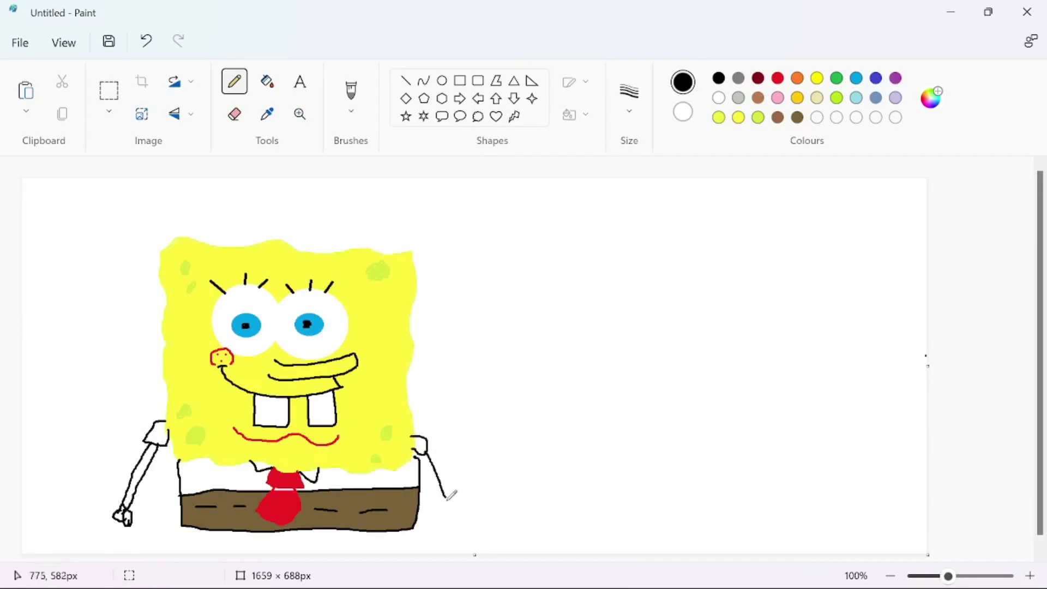
{"action": "mouse_move", "coordinate": [441, 445]}
{"action": "left_mouse_down"}
{"action": "mouse_move", "coordinate": [457, 492]}
{"action": "mouse_move", "coordinate": [430, 535]}
{"action": "mouse_move", "coordinate": [446, 537]}
{"action": "mouse_move", "coordinate": [462, 515]}
{"action": "left_mouse_up"}
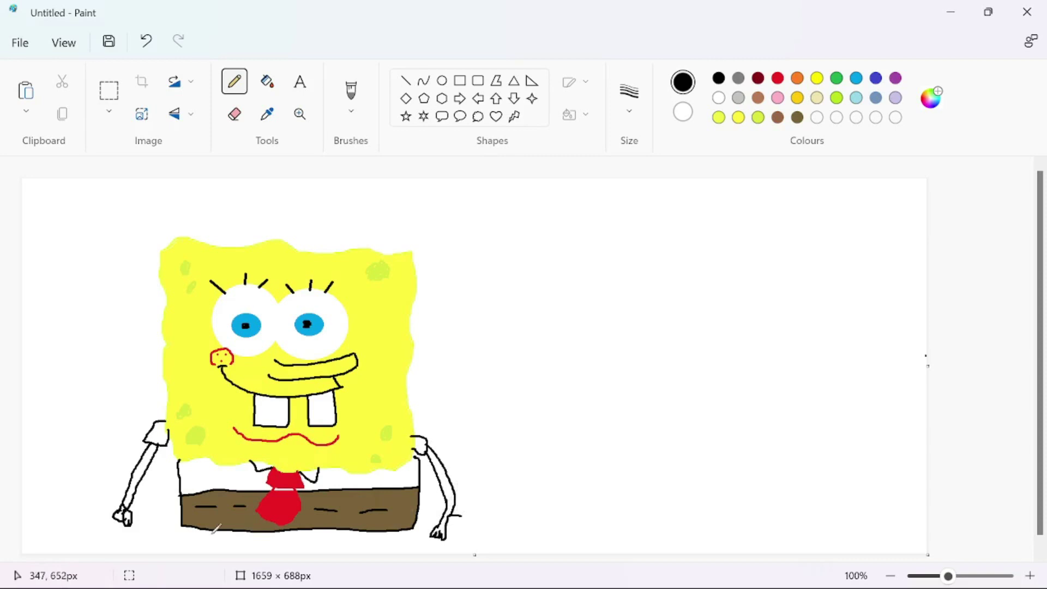
{"action": "mouse_move", "coordinate": [205, 530]}
{"action": "left_mouse_down"}
{"action": "mouse_move", "coordinate": [208, 544]}
{"action": "mouse_move", "coordinate": [251, 536]}
{"action": "left_mouse_up"}
{"action": "mouse_move", "coordinate": [345, 534]}
{"action": "left_mouse_down"}
{"action": "mouse_move", "coordinate": [348, 545]}
{"action": "mouse_move", "coordinate": [382, 542]}
{"action": "mouse_move", "coordinate": [384, 530]}
{"action": "mouse_move", "coordinate": [357, 574]}
{"action": "mouse_move", "coordinate": [374, 554]}
{"action": "left_mouse_up"}
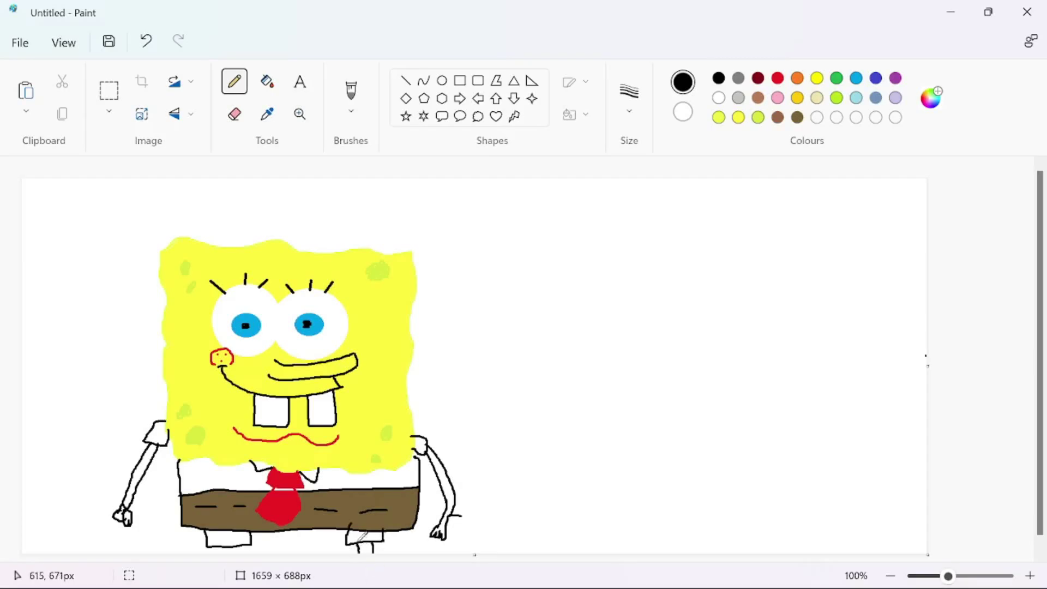
{"action": "left_click_drag", "start_coordinate": [223, 545], "coordinate": [238, 562]}
- Fill both bare legs, both arms and the left hand with the custom yellow
{"action": "left_click", "coordinate": [740, 118]}
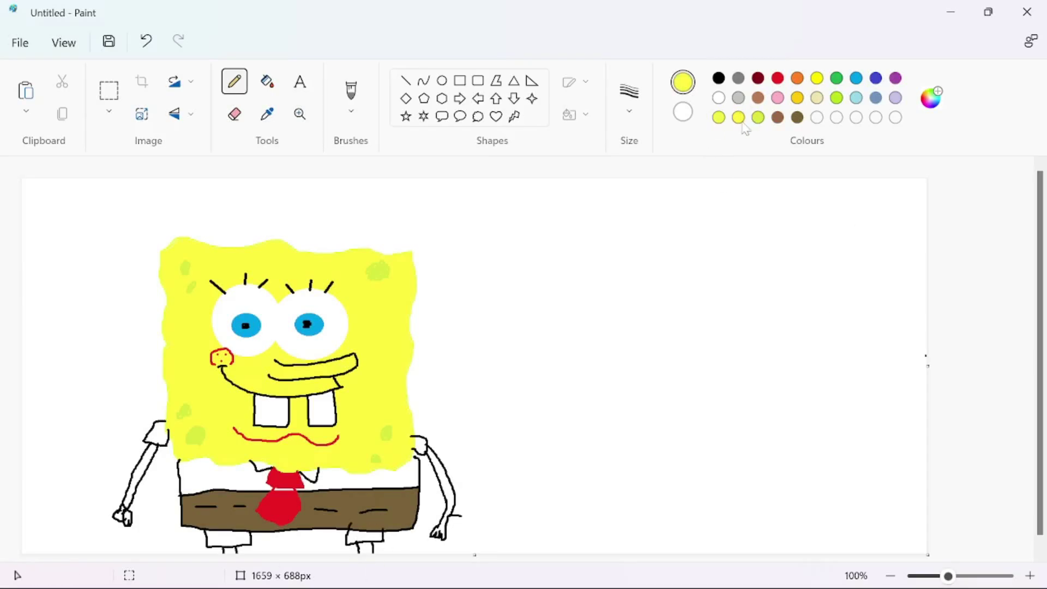
{"action": "left_click", "coordinate": [267, 82]}
{"action": "left_click", "coordinate": [366, 549]}
{"action": "left_click", "coordinate": [230, 550]}
{"action": "left_click", "coordinate": [144, 468]}
{"action": "left_click", "coordinate": [450, 489]}
{"action": "left_click", "coordinate": [128, 516]}
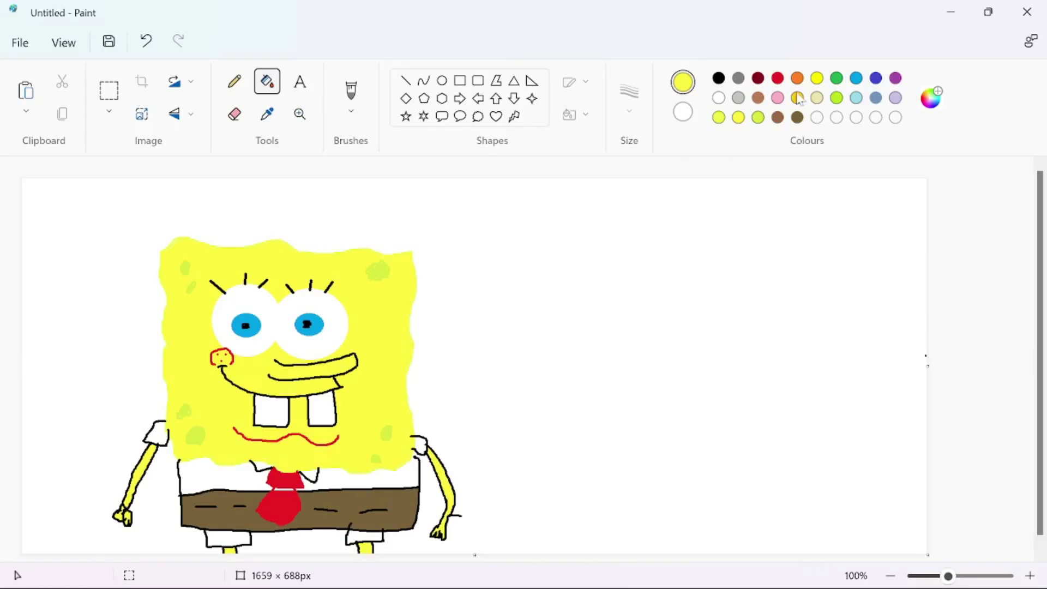
- Fill both short trouser legs with the custom dark brown used for the trousers
{"action": "left_click", "coordinate": [798, 117]}
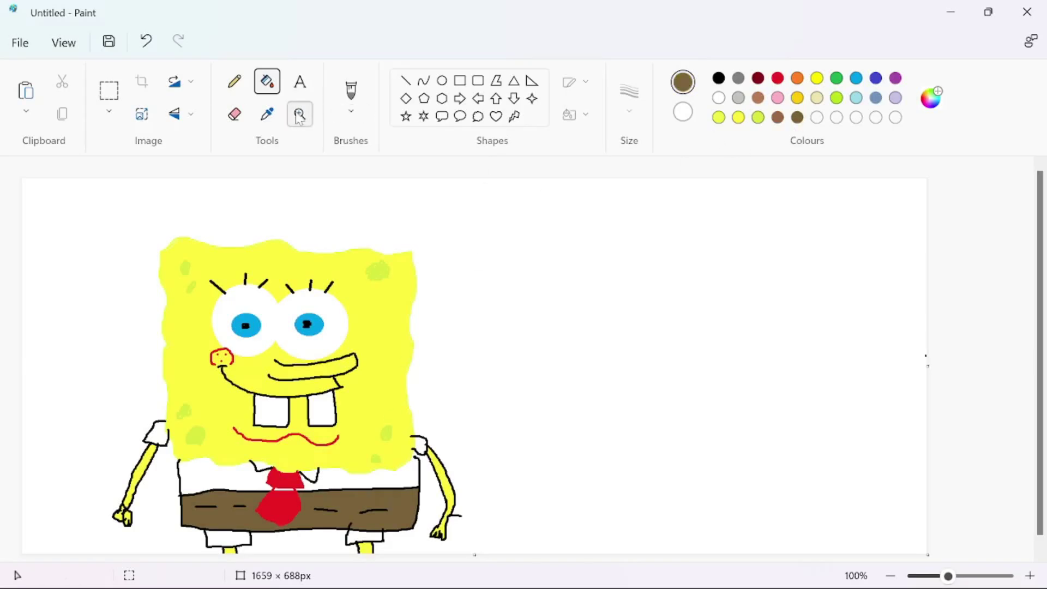
{"action": "left_click", "coordinate": [367, 533]}
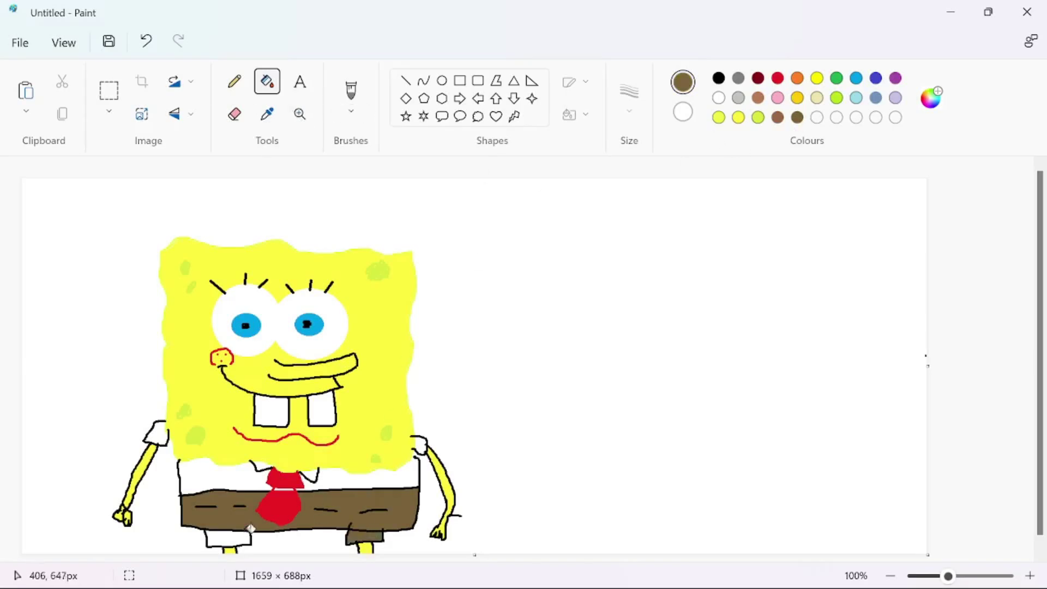
{"action": "left_click", "coordinate": [250, 536]}
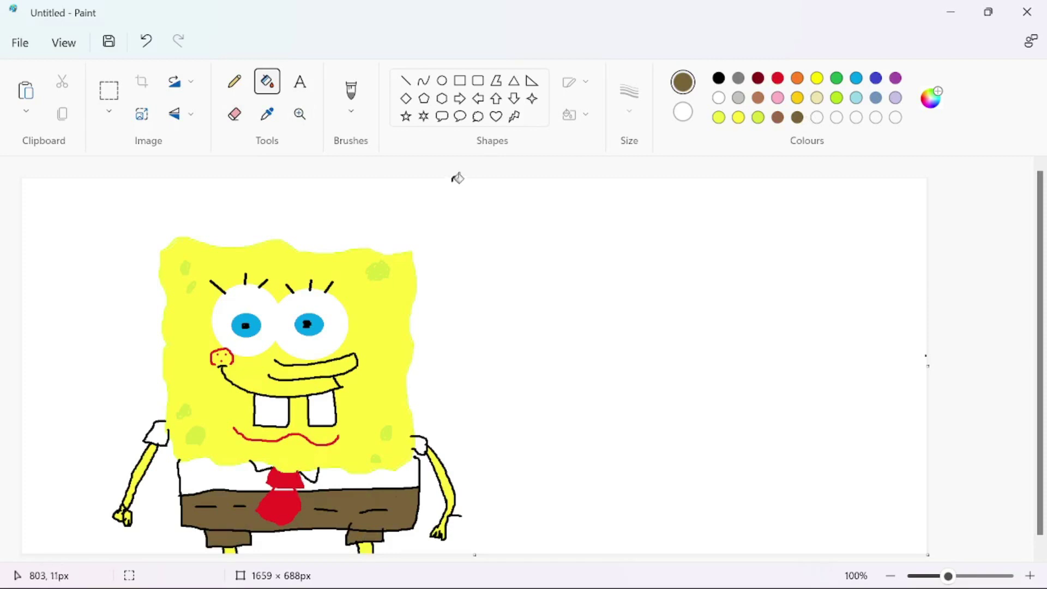
- Pencil a small black-outlined hat with an emblem on top of the head and add red detail at its base
{"action": "left_click", "coordinate": [719, 78]}
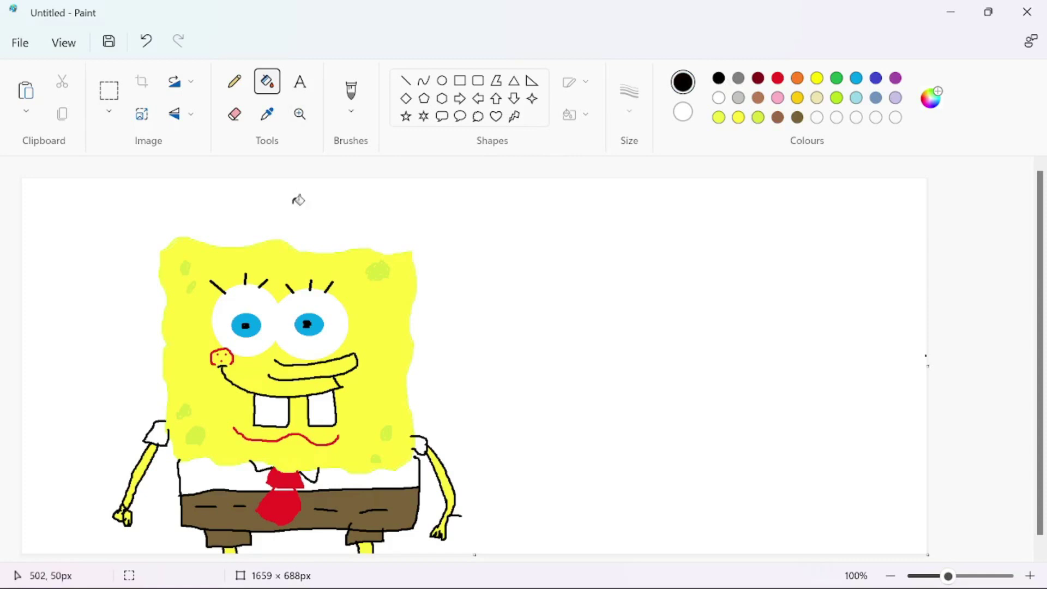
{"action": "left_click", "coordinate": [234, 82]}
{"action": "mouse_move", "coordinate": [281, 244]}
{"action": "left_mouse_down"}
{"action": "mouse_move", "coordinate": [306, 230]}
{"action": "mouse_move", "coordinate": [315, 241]}
{"action": "mouse_move", "coordinate": [292, 248]}
{"action": "mouse_move", "coordinate": [284, 202]}
{"action": "mouse_move", "coordinate": [284, 241]}
{"action": "mouse_move", "coordinate": [287, 215]}
{"action": "mouse_move", "coordinate": [281, 239]}
{"action": "left_mouse_up"}
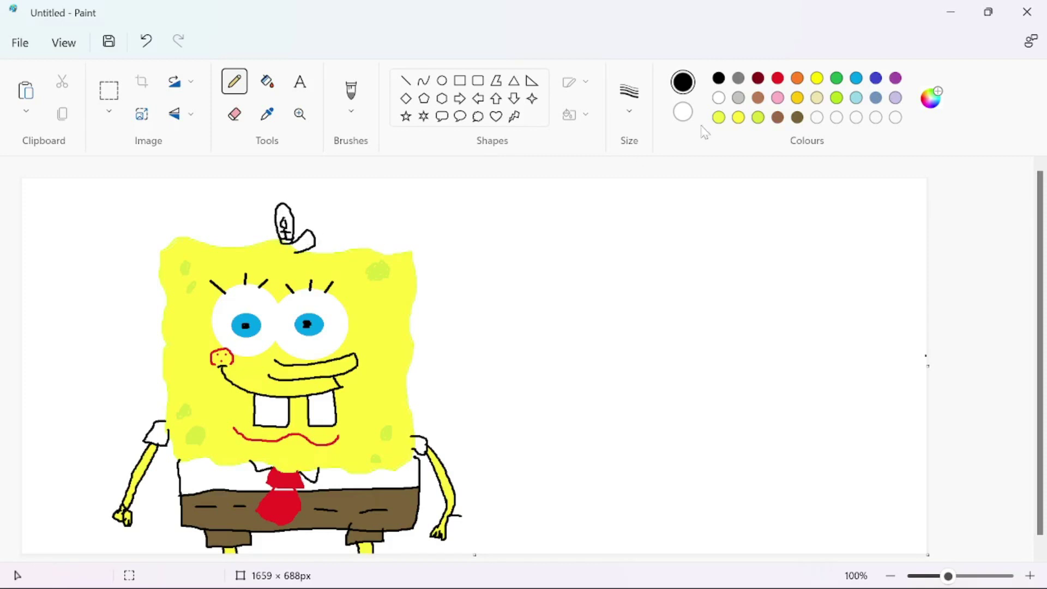
{"action": "left_click", "coordinate": [778, 78]}
{"action": "left_click", "coordinate": [296, 245]}
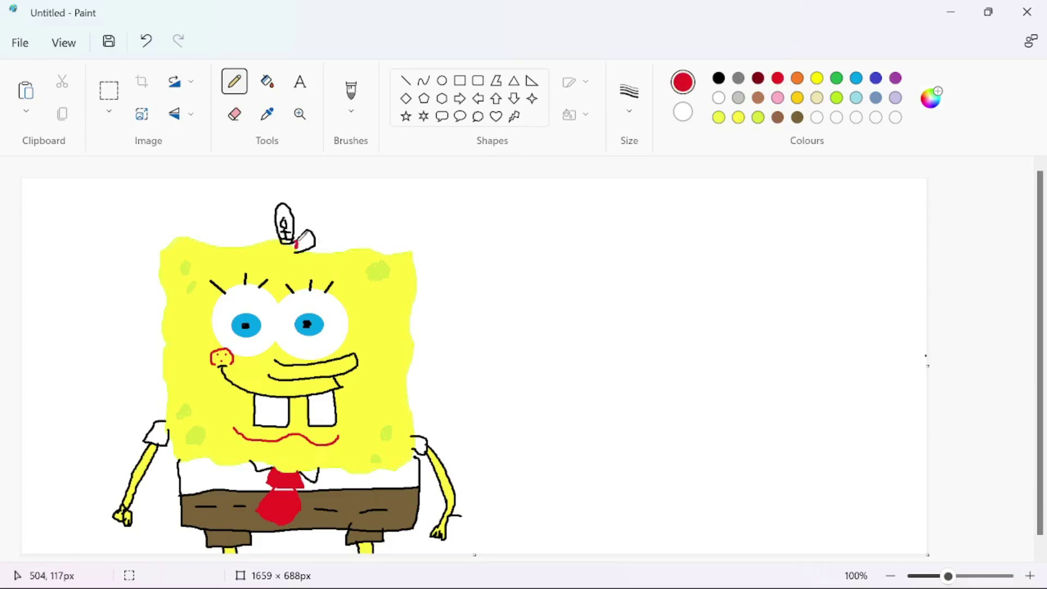
{"action": "left_click_drag", "start_coordinate": [294, 244], "coordinate": [274, 240]}
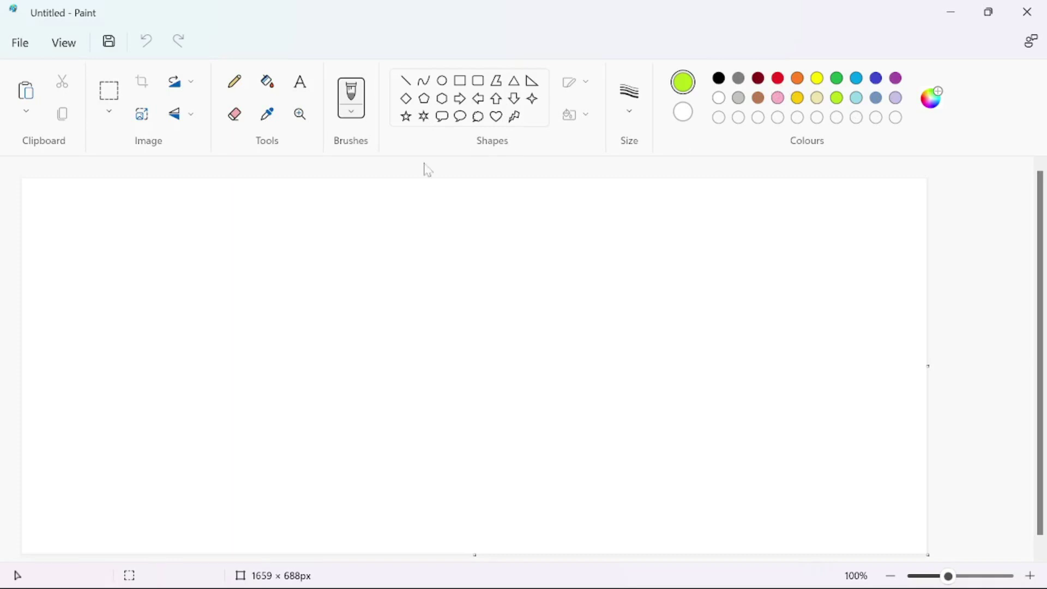
- Brush a tall narrow lime green torso in the middle of the blank canvas, fill its gaps, and broaden it with the pencil
{"action": "left_click", "coordinate": [629, 107]}
{"action": "left_click", "coordinate": [615, 234]}
{"action": "left_click_drag", "start_coordinate": [467, 342], "coordinate": [468, 370]}
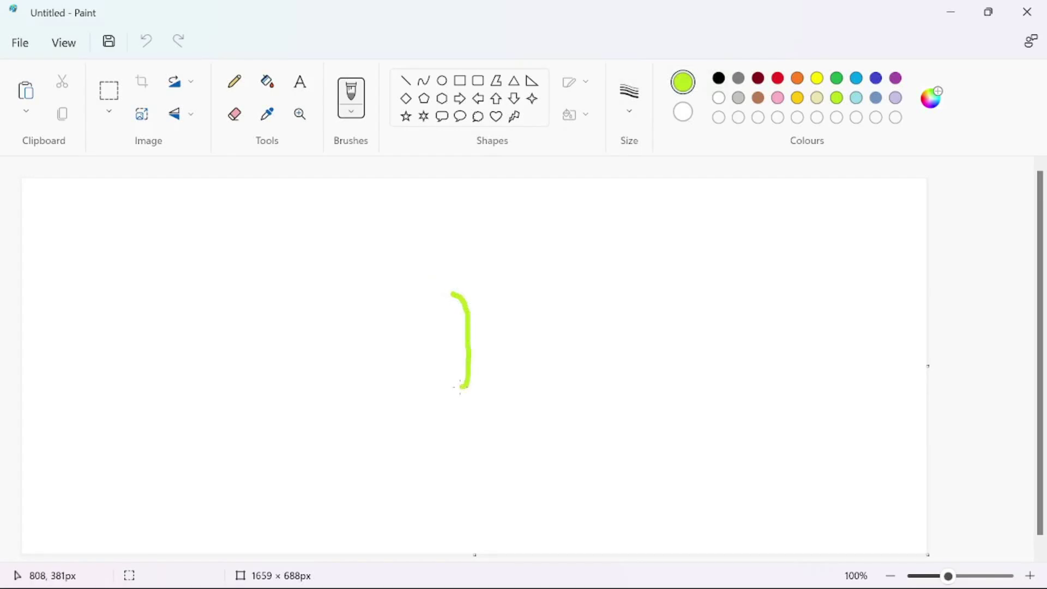
{"action": "left_click_drag", "start_coordinate": [452, 390], "coordinate": [451, 365]}
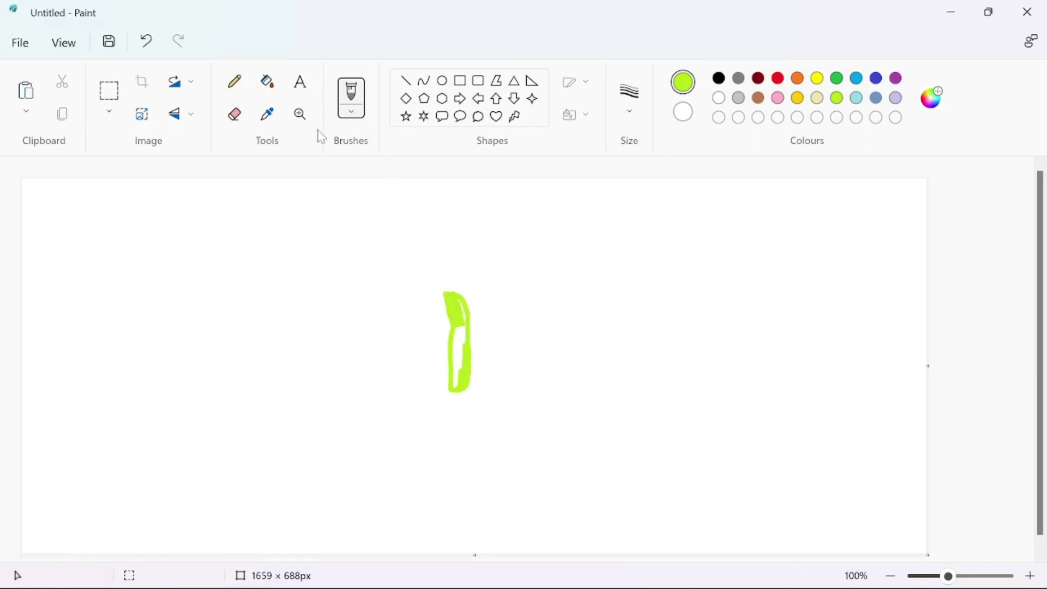
{"action": "left_click", "coordinate": [267, 82]}
{"action": "left_click", "coordinate": [460, 334]}
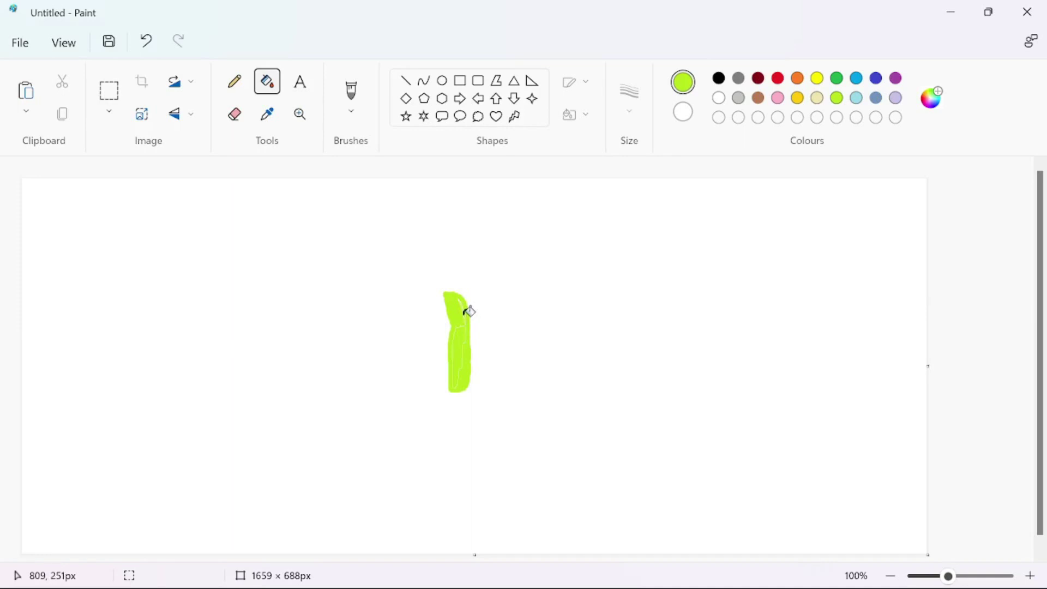
{"action": "left_click", "coordinate": [237, 82]}
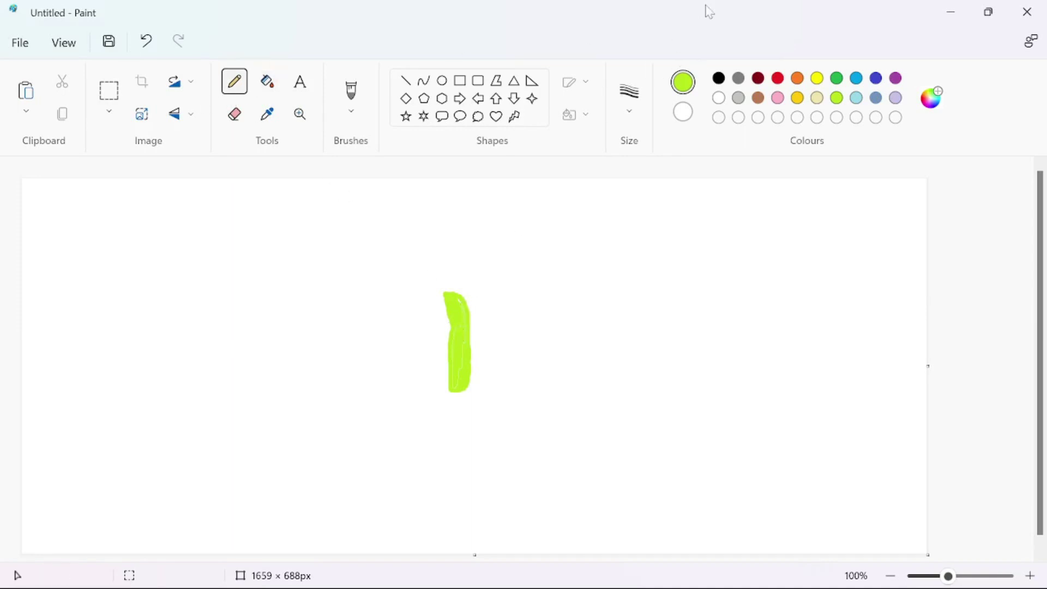
{"action": "left_click", "coordinate": [631, 114]}
{"action": "left_click", "coordinate": [632, 240]}
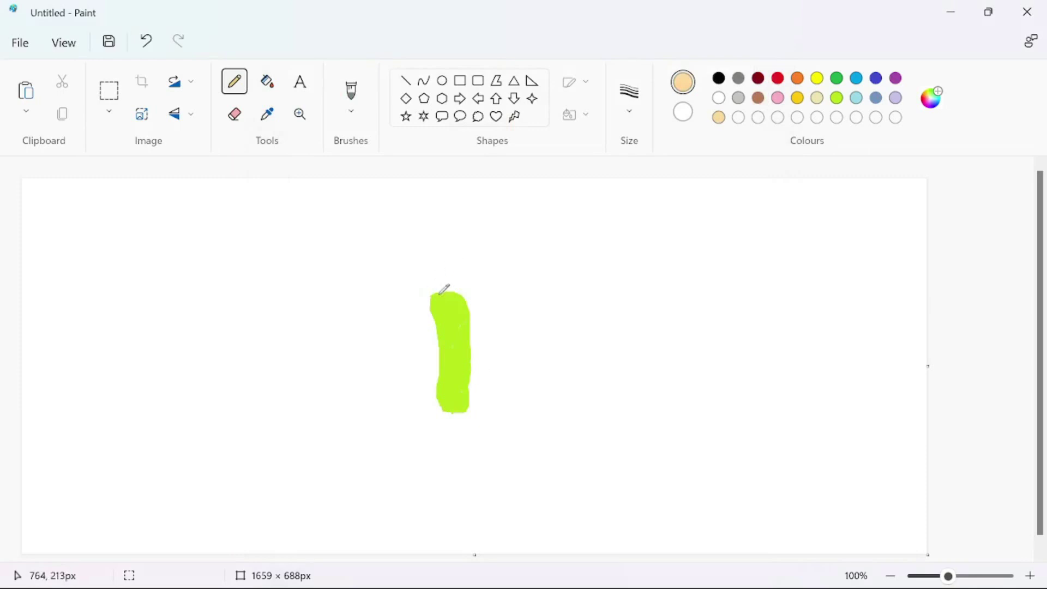
- Outline a neck and small head above the green torso in light peach and scribble brown hair on top
{"action": "mouse_move", "coordinate": [439, 295]}
{"action": "left_mouse_down"}
{"action": "mouse_move", "coordinate": [437, 280]}
{"action": "mouse_move", "coordinate": [453, 291]}
{"action": "mouse_move", "coordinate": [449, 277]}
{"action": "mouse_move", "coordinate": [435, 279]}
{"action": "left_mouse_up"}
{"action": "left_click_drag", "start_coordinate": [426, 277], "coordinate": [415, 268]}
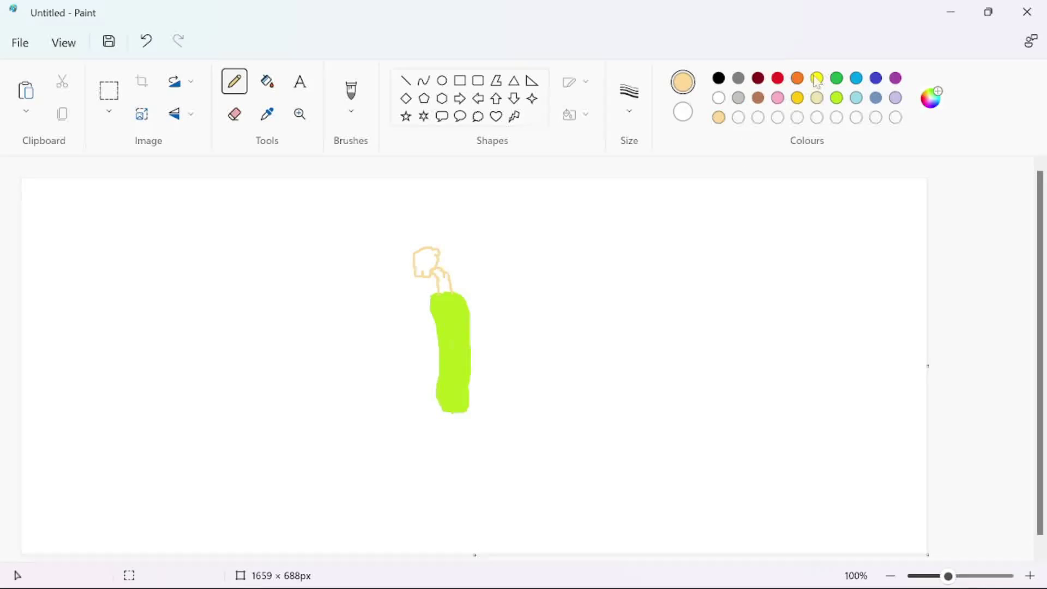
{"action": "left_click", "coordinate": [759, 98]}
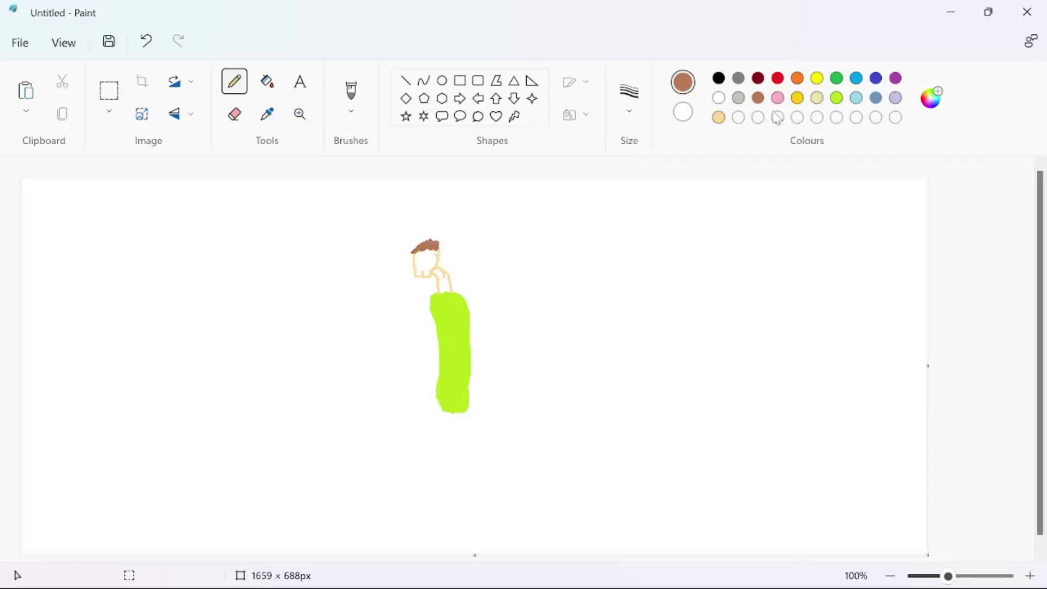
- Fill the head and neck with light peach and pencil short brown beard strokes below the chin
{"action": "left_click", "coordinate": [719, 118]}
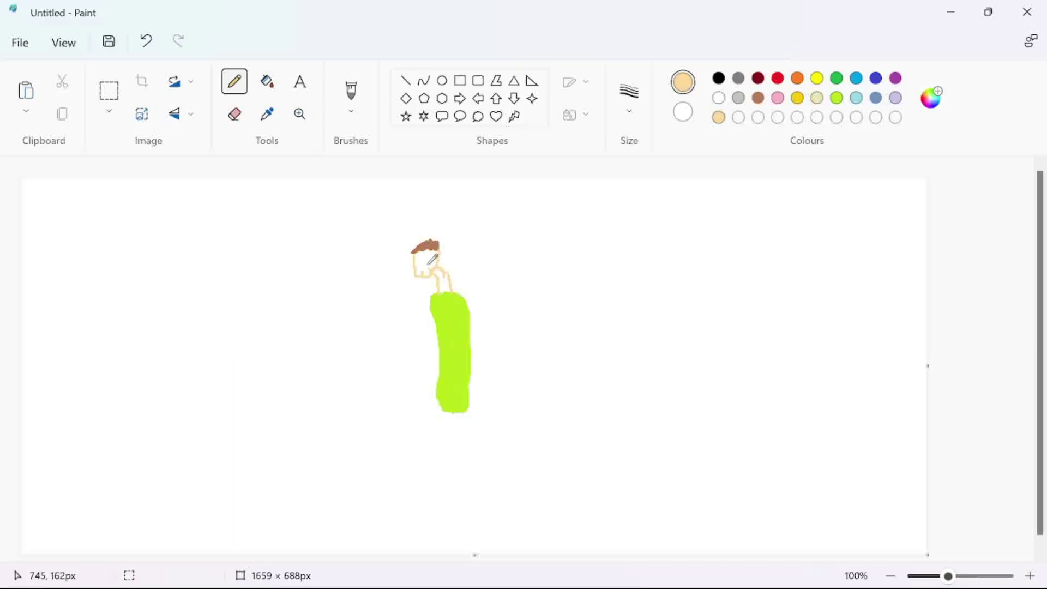
{"action": "left_click", "coordinate": [267, 82]}
{"action": "left_click", "coordinate": [426, 256]}
{"action": "left_click", "coordinate": [449, 281]}
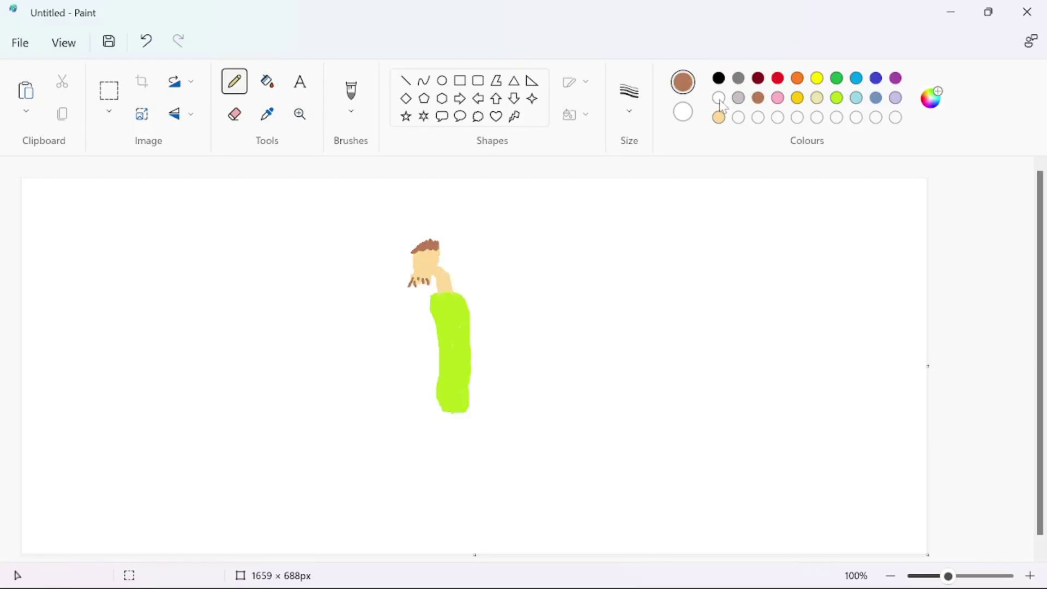
- Pencil two black eyes and a small open black mouth on the face
{"action": "left_click", "coordinate": [720, 101]}
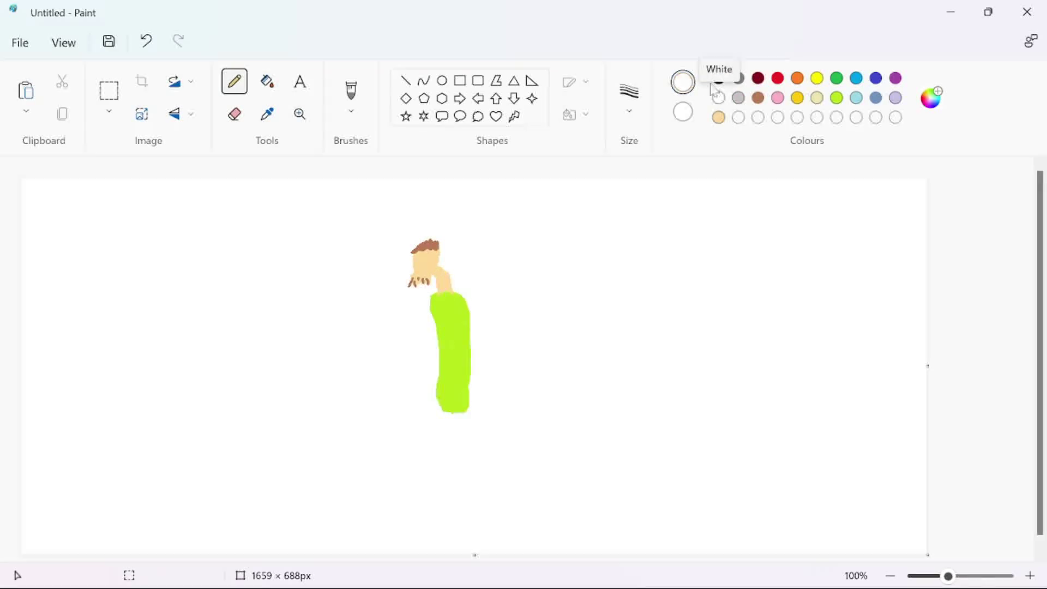
{"action": "left_click", "coordinate": [719, 79]}
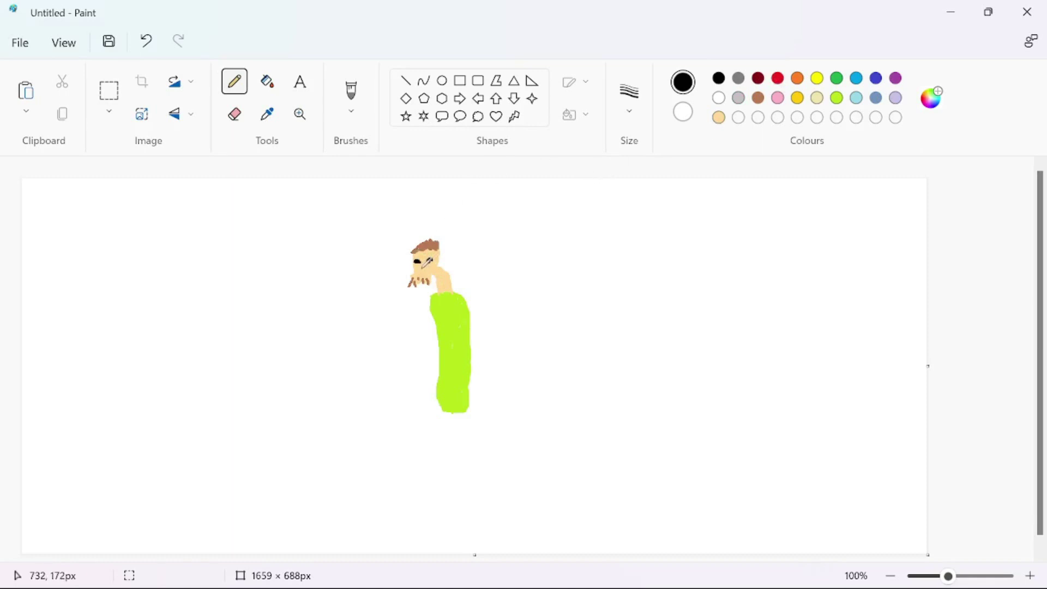
{"action": "left_click_drag", "start_coordinate": [420, 268], "coordinate": [423, 274]}
- Draw short lime green sleeves extending from both shoulders of the torso
{"action": "left_click", "coordinate": [837, 98]}
{"action": "mouse_move", "coordinate": [466, 304]}
{"action": "left_mouse_down"}
{"action": "mouse_move", "coordinate": [486, 300]}
{"action": "mouse_move", "coordinate": [405, 314]}
{"action": "left_mouse_up"}
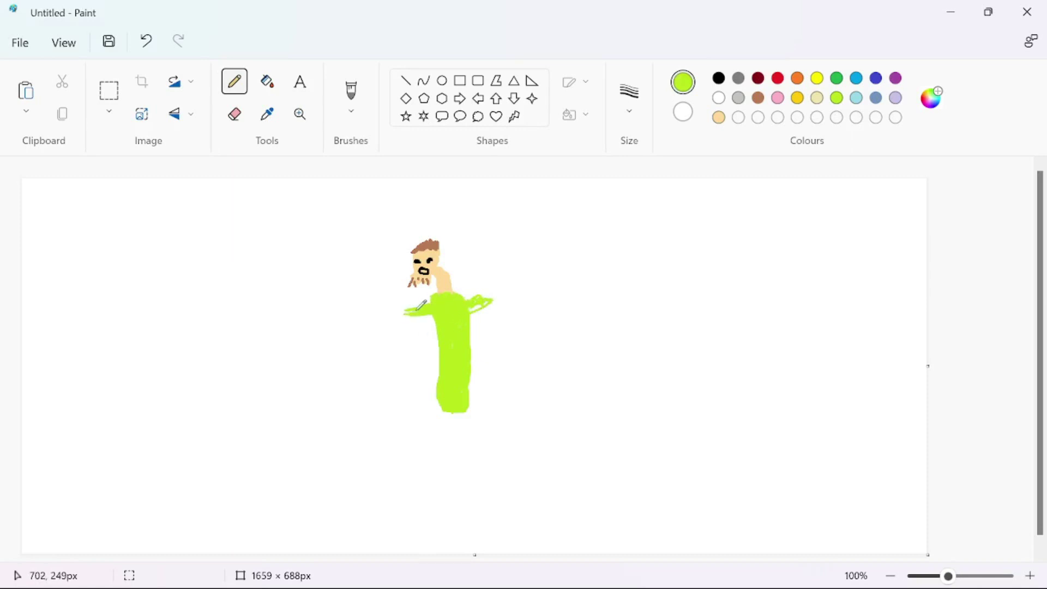
{"action": "left_click_drag", "start_coordinate": [477, 299], "coordinate": [491, 297]}
- Draw two raised arms with hands from the sleeve ends and colour them light peach
{"action": "left_click", "coordinate": [719, 117]}
{"action": "mouse_move", "coordinate": [478, 297]}
{"action": "left_mouse_down"}
{"action": "mouse_move", "coordinate": [522, 267]}
{"action": "mouse_move", "coordinate": [512, 291]}
{"action": "mouse_move", "coordinate": [547, 266]}
{"action": "left_mouse_up"}
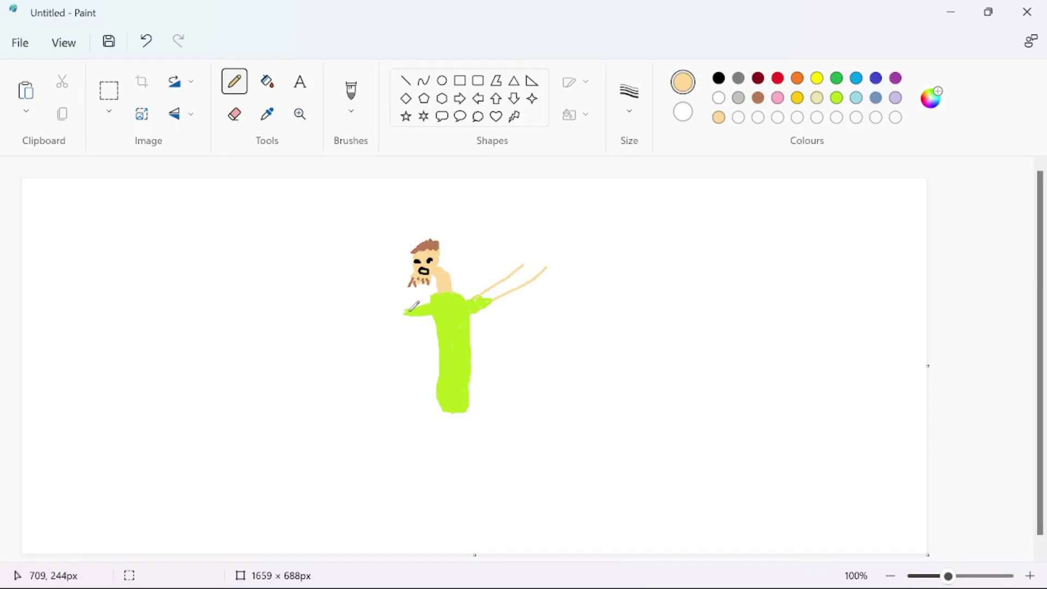
{"action": "left_click_drag", "start_coordinate": [405, 309], "coordinate": [366, 267]}
{"action": "left_click_drag", "start_coordinate": [402, 316], "coordinate": [358, 272]}
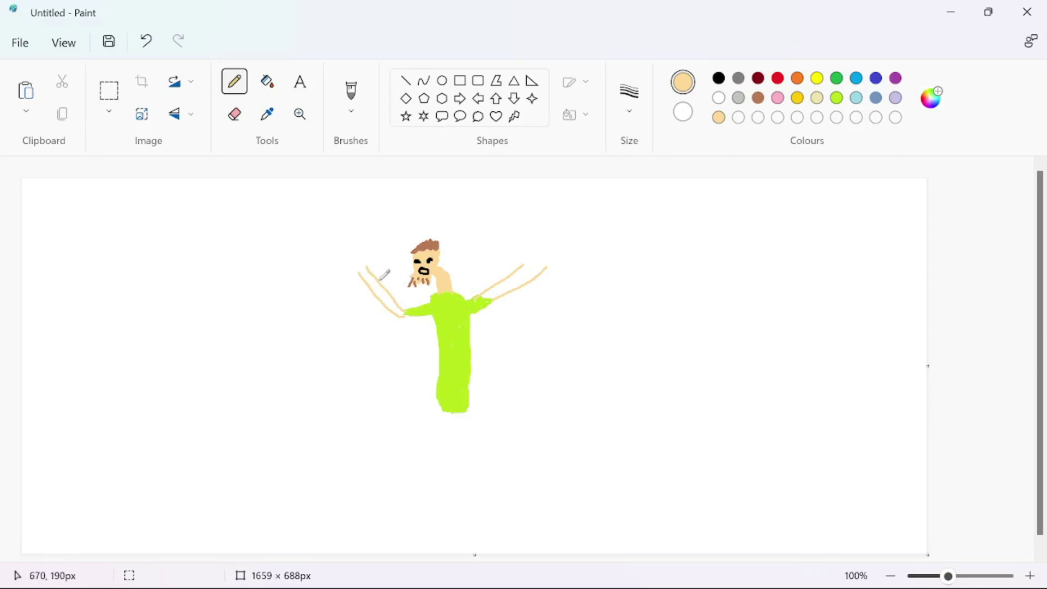
{"action": "mouse_move", "coordinate": [362, 270]}
{"action": "left_mouse_down"}
{"action": "mouse_move", "coordinate": [367, 257]}
{"action": "mouse_move", "coordinate": [369, 267]}
{"action": "left_mouse_up"}
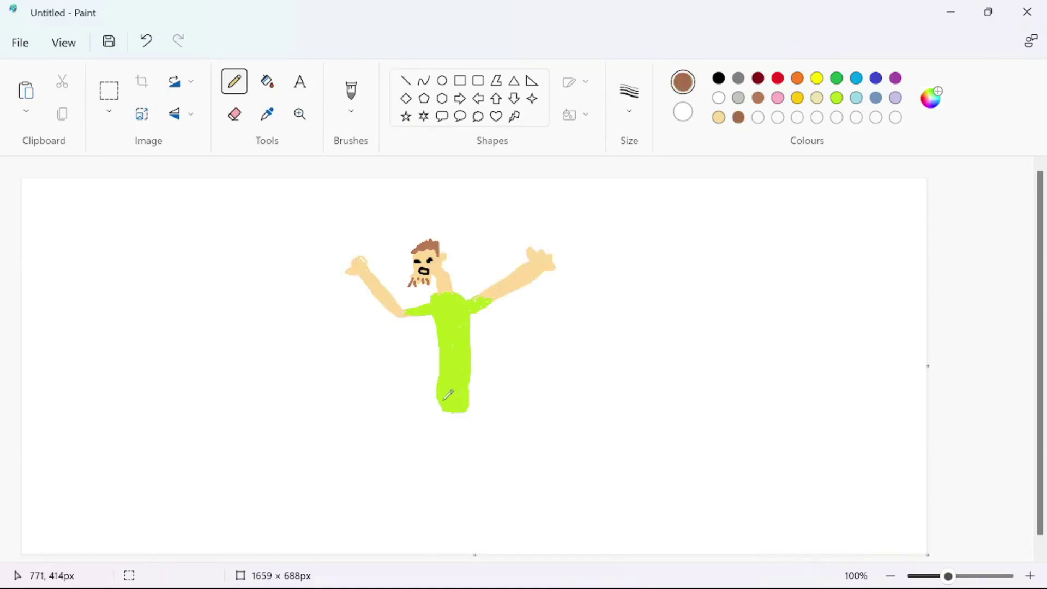
- Outline two long trouser legs below the green shirt in brown, and fill their outlines and interiors with black
{"action": "left_click_drag", "start_coordinate": [441, 404], "coordinate": [432, 478]}
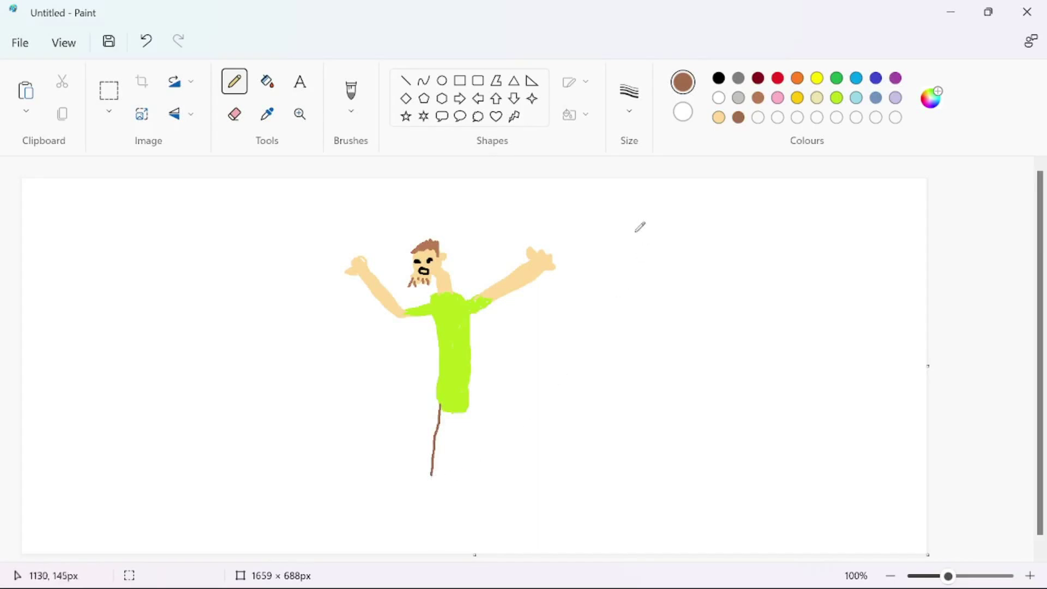
{"action": "mouse_move", "coordinate": [432, 477]}
{"action": "left_mouse_down"}
{"action": "mouse_move", "coordinate": [456, 412]}
{"action": "mouse_move", "coordinate": [461, 477]}
{"action": "mouse_move", "coordinate": [471, 477]}
{"action": "mouse_move", "coordinate": [467, 413]}
{"action": "left_mouse_up"}
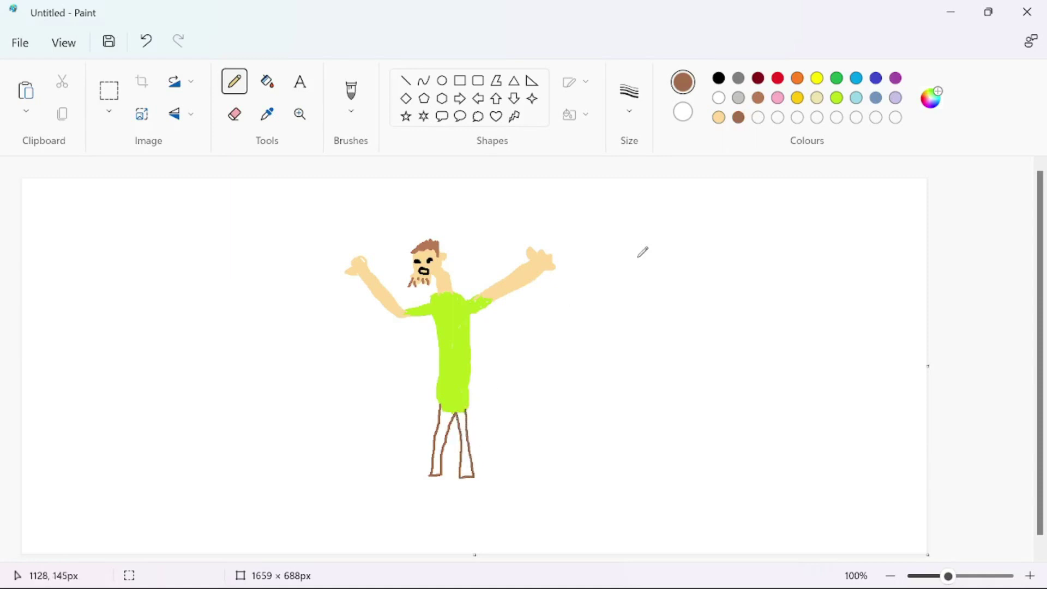
{"action": "left_click", "coordinate": [719, 78]}
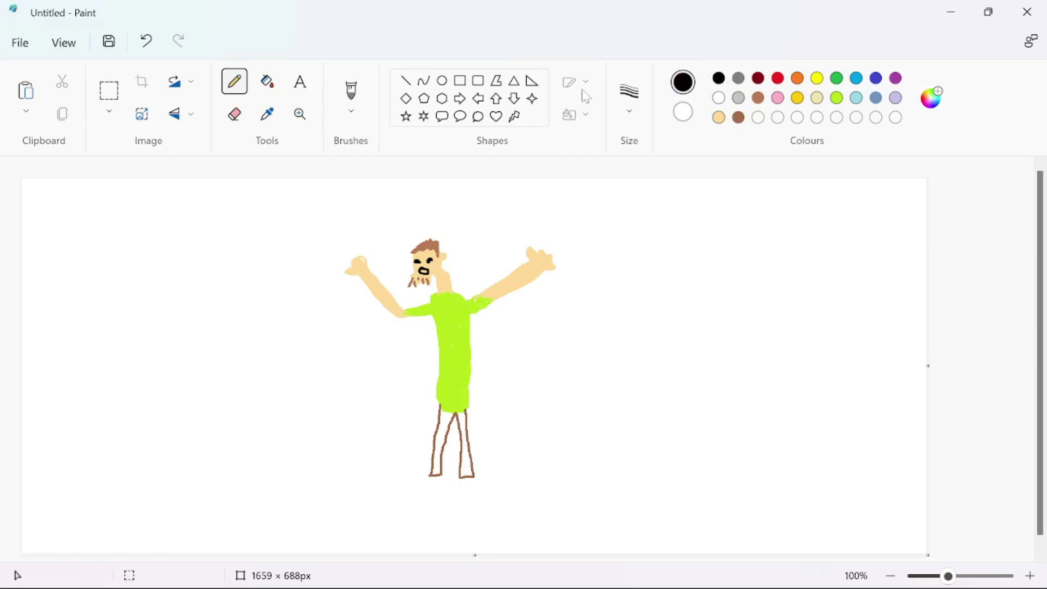
{"action": "left_click", "coordinate": [267, 82]}
{"action": "left_click", "coordinate": [454, 417]}
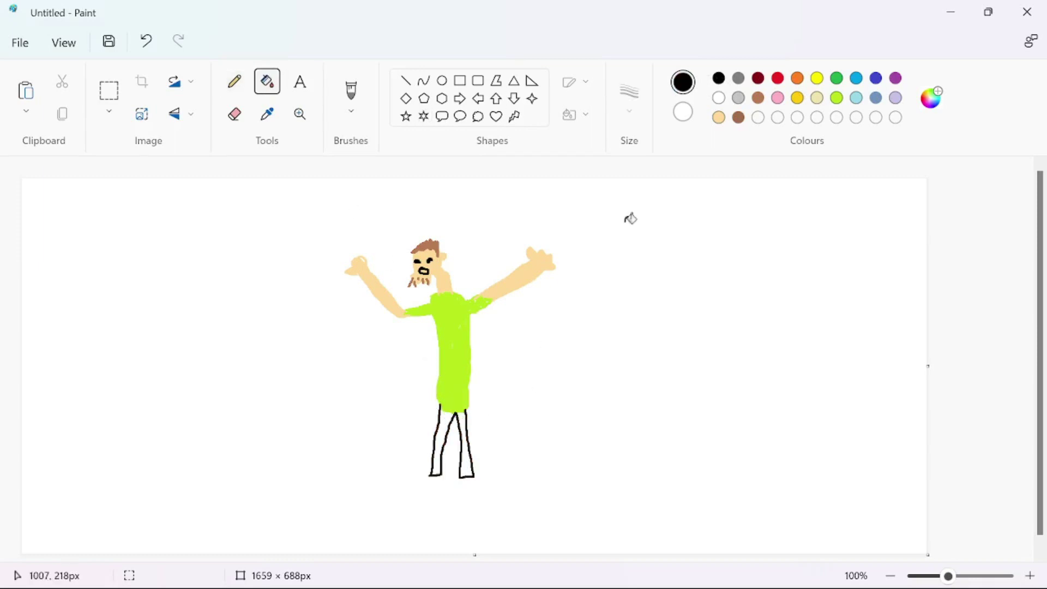
{"action": "left_click", "coordinate": [471, 454]}
{"action": "left_click", "coordinate": [443, 443]}
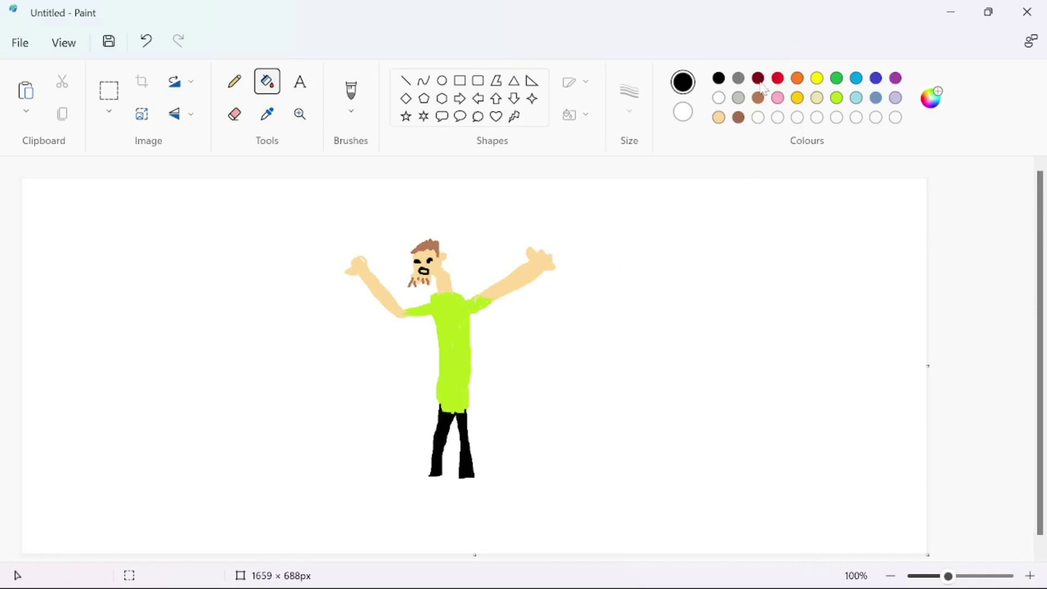
- Recolour the trouser legs with the standard brown
{"action": "left_click", "coordinate": [759, 98]}
{"action": "left_click", "coordinate": [463, 429]}
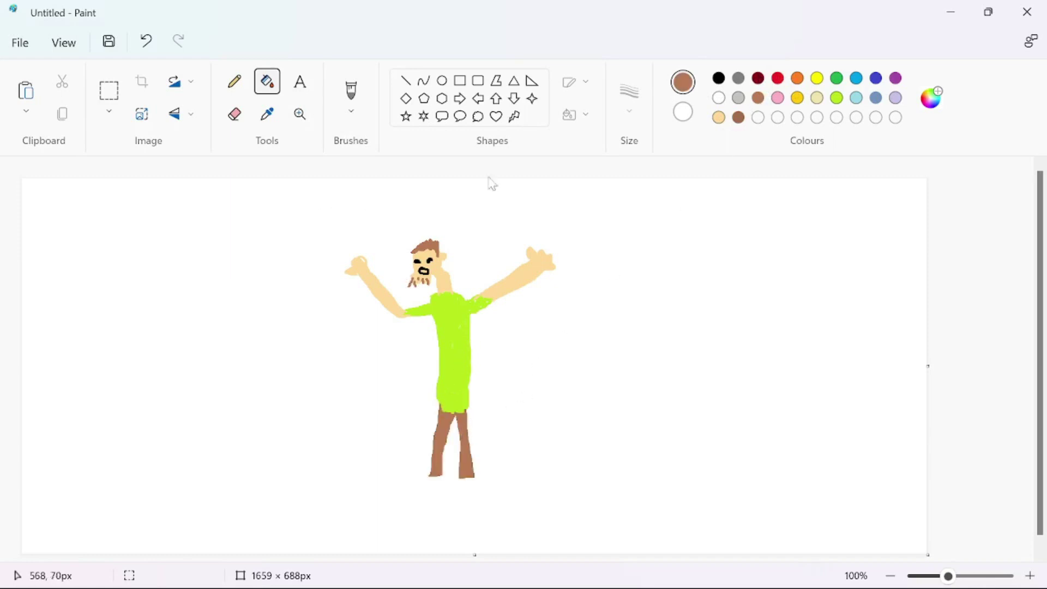
- Draw black shoes at the ends of both trouser legs and extend the brown hair down the back of the man's head
{"action": "left_click", "coordinate": [720, 80]}
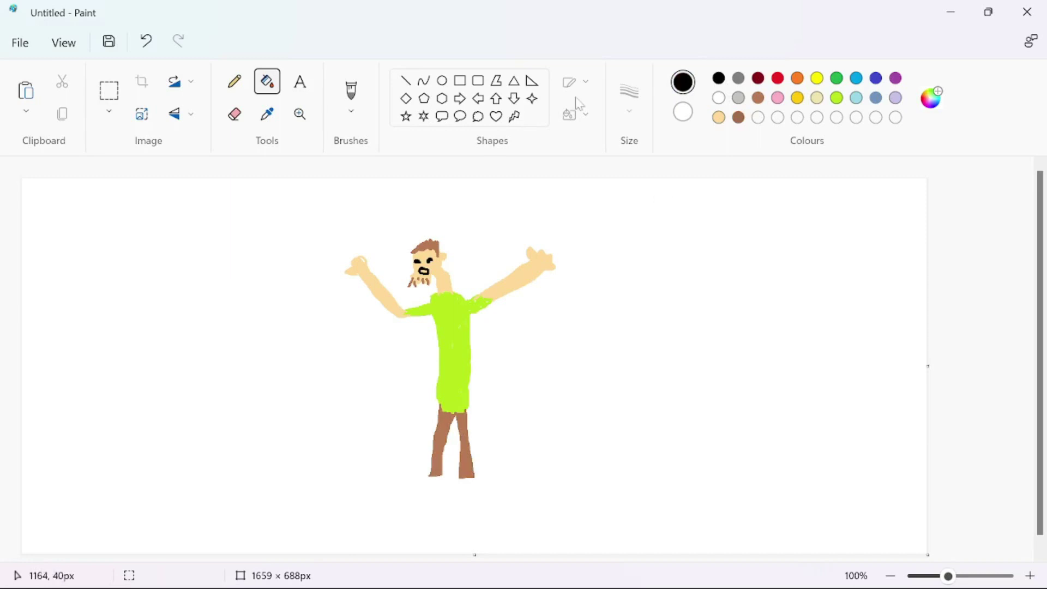
{"action": "left_click", "coordinate": [234, 81]}
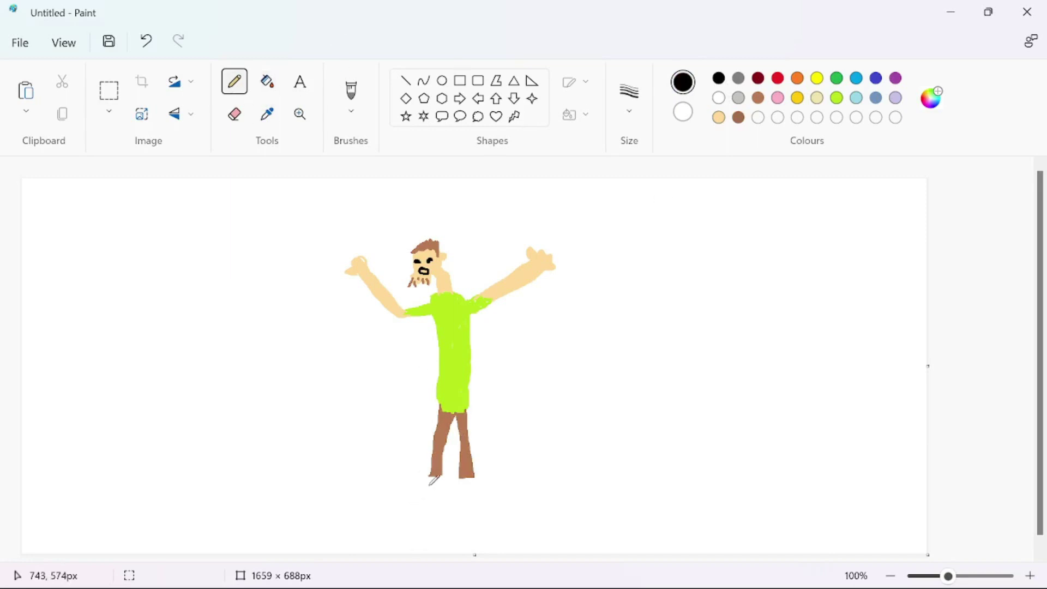
{"action": "mouse_move", "coordinate": [430, 475]}
{"action": "left_mouse_down"}
{"action": "mouse_move", "coordinate": [429, 483]}
{"action": "mouse_move", "coordinate": [470, 481]}
{"action": "mouse_move", "coordinate": [461, 481]}
{"action": "left_mouse_up"}
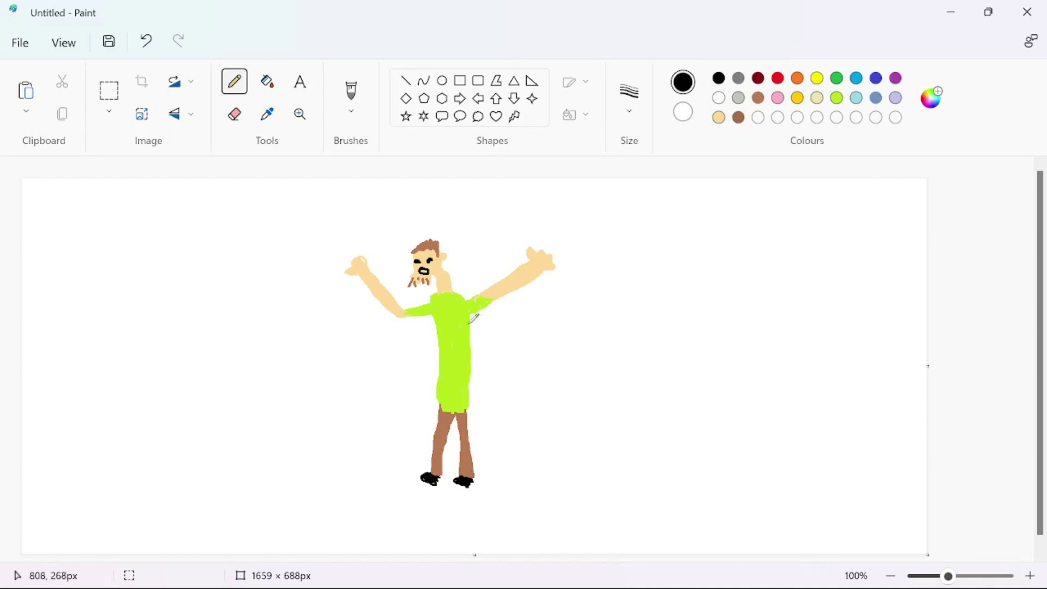
{"action": "left_click", "coordinate": [759, 98]}
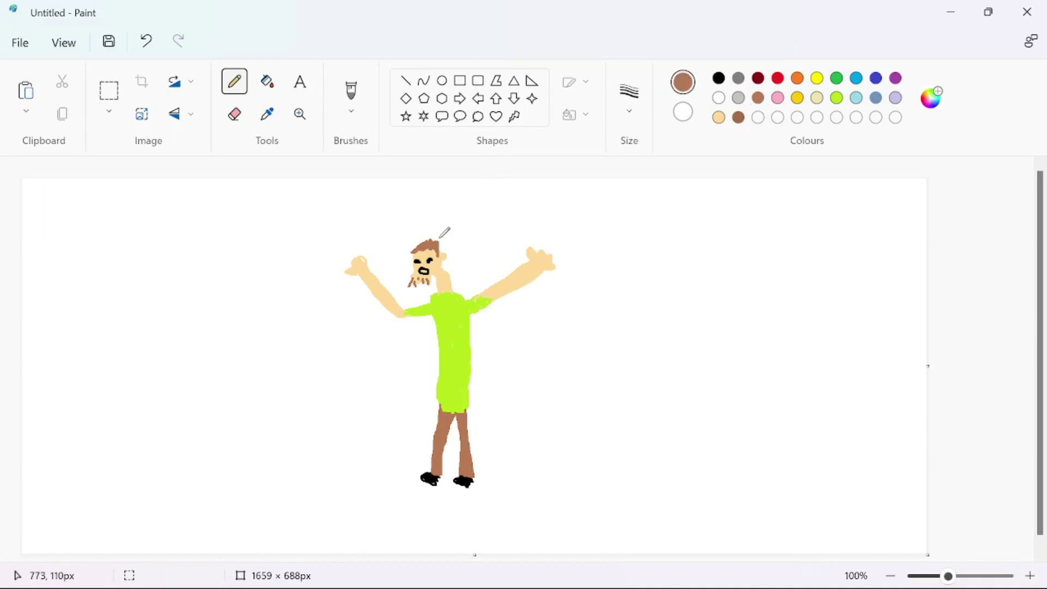
{"action": "mouse_move", "coordinate": [437, 255]}
{"action": "left_mouse_down"}
{"action": "mouse_move", "coordinate": [438, 244]}
{"action": "mouse_move", "coordinate": [427, 253]}
{"action": "mouse_move", "coordinate": [420, 243]}
{"action": "mouse_move", "coordinate": [438, 243]}
{"action": "mouse_move", "coordinate": [438, 267]}
{"action": "mouse_move", "coordinate": [433, 251]}
{"action": "left_mouse_up"}
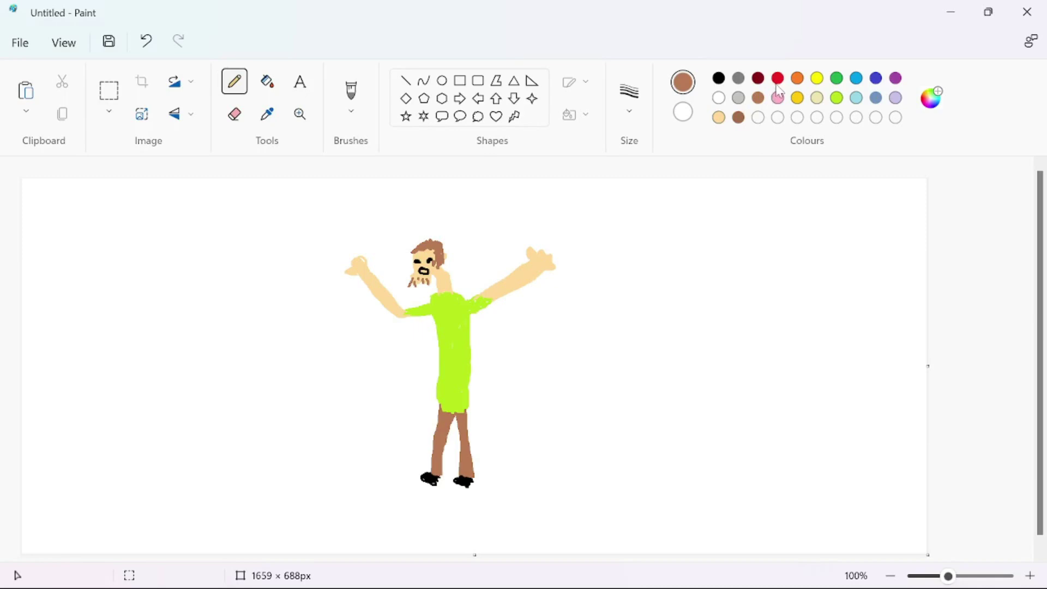
- Mix a custom reddish brown (#B96155) and fill both trouser legs with it
{"action": "left_click", "coordinate": [934, 100]}
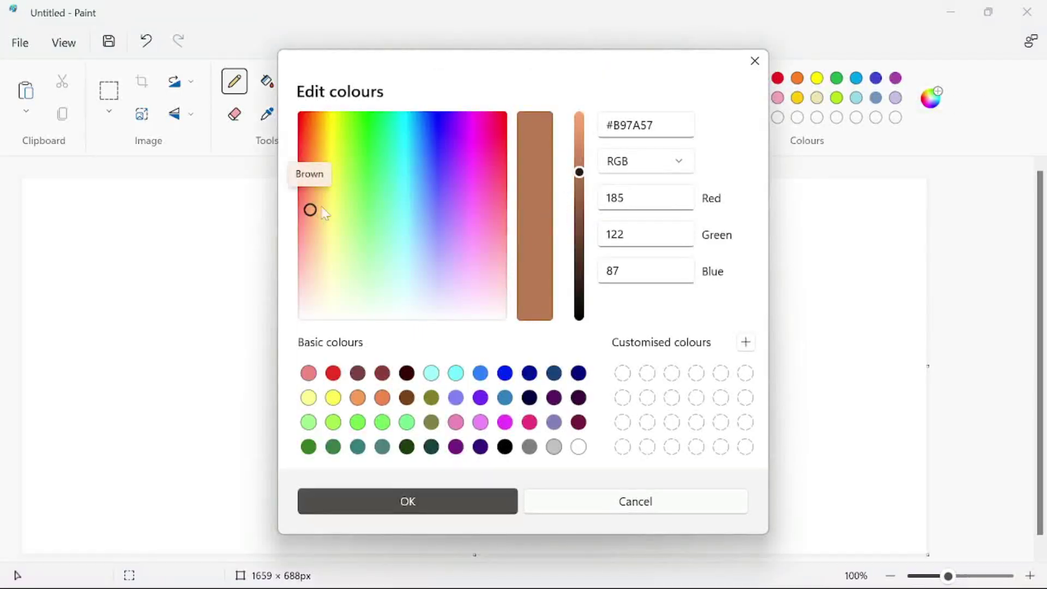
{"action": "left_click_drag", "start_coordinate": [310, 209], "coordinate": [301, 209]}
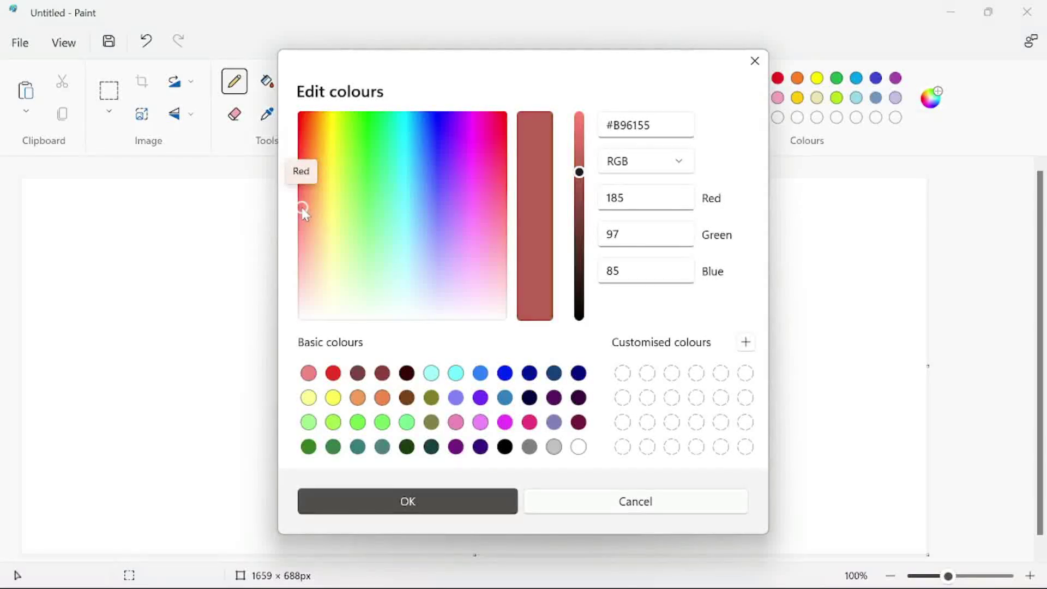
{"action": "left_click", "coordinate": [357, 491]}
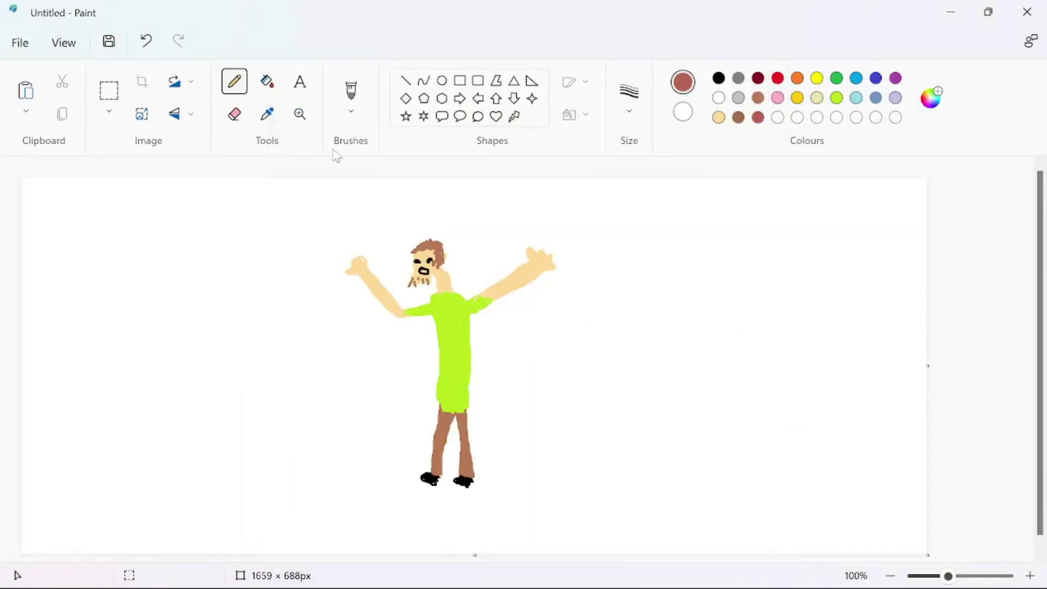
{"action": "left_click", "coordinate": [266, 82]}
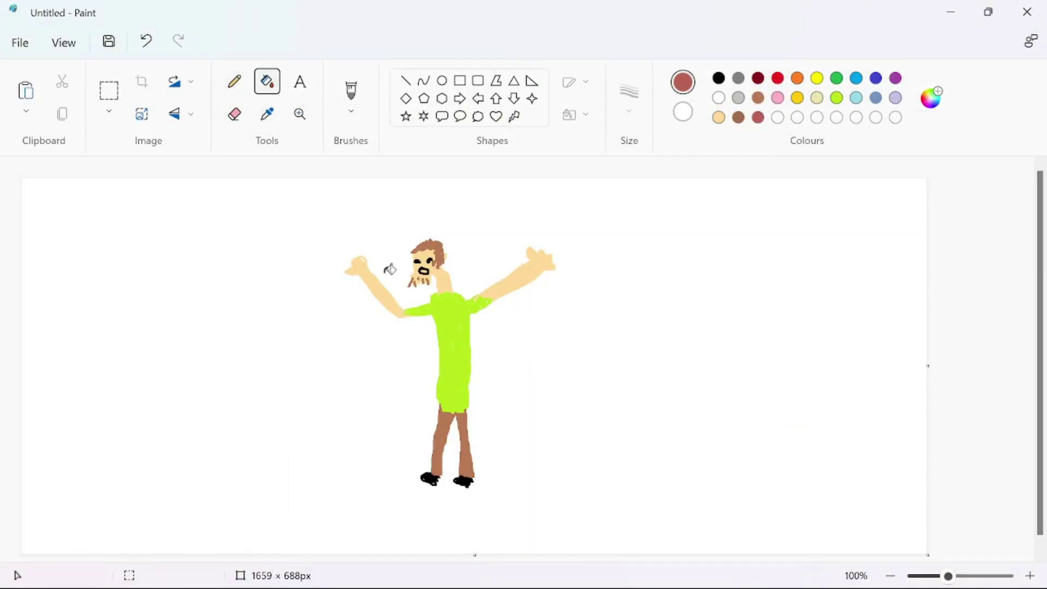
{"action": "left_click", "coordinate": [439, 426]}
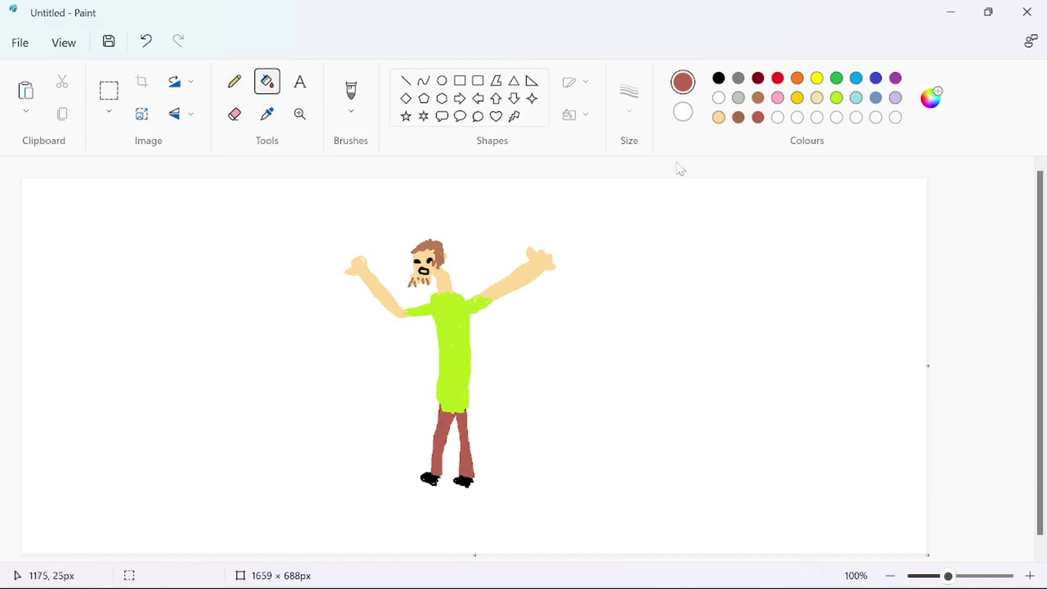
- Touch up the man's eyes in black with the Pencil
{"action": "left_click", "coordinate": [719, 78]}
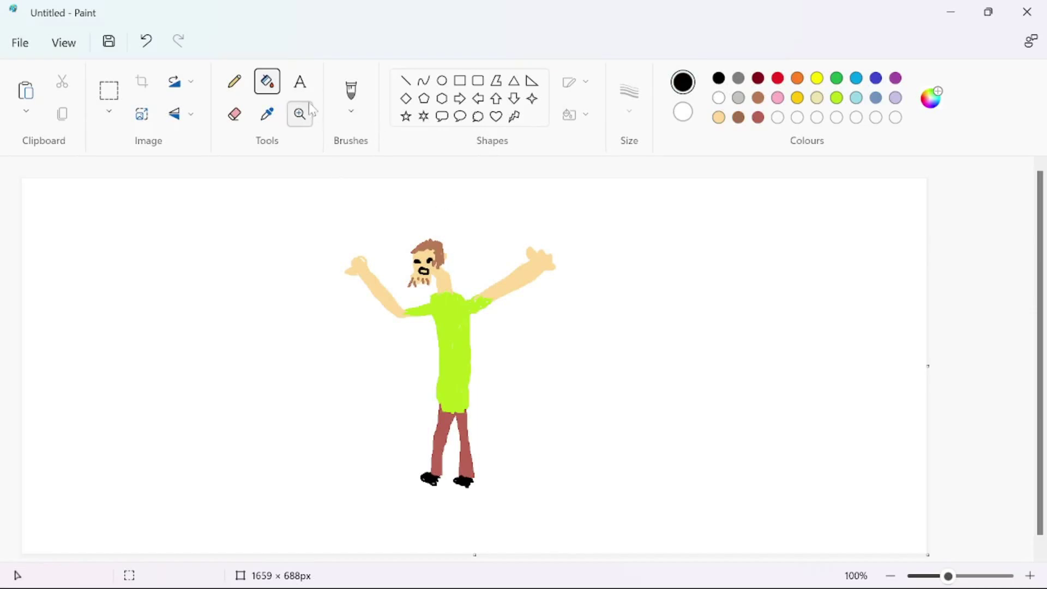
{"action": "left_click", "coordinate": [234, 82]}
{"action": "left_click_drag", "start_coordinate": [421, 259], "coordinate": [426, 262]}
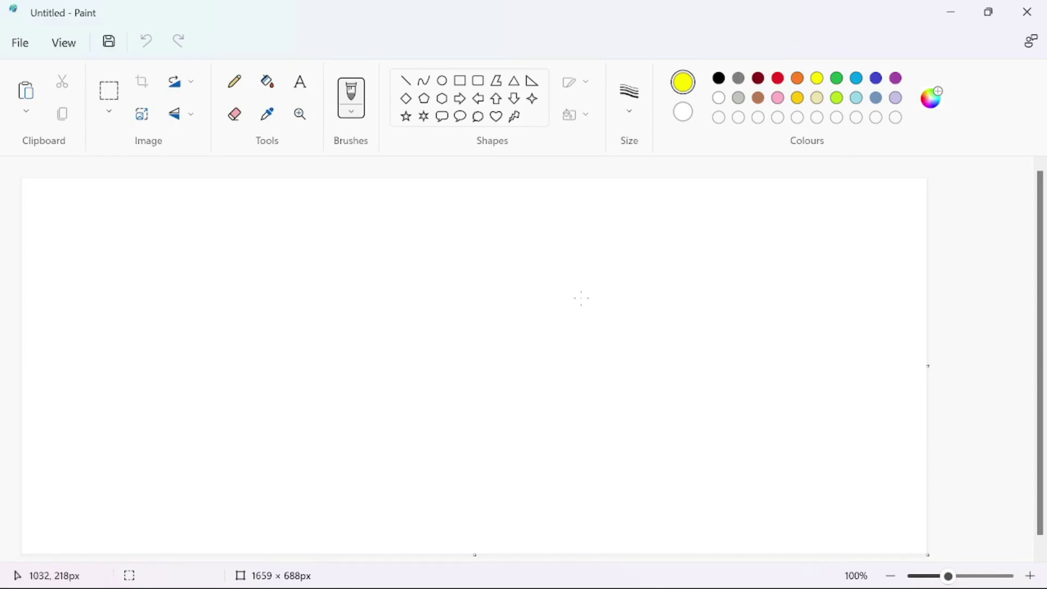
- Extend the blank canvas downward to 1659 × 725 px
{"action": "scroll", "coordinate": [375, 251], "scroll_direction": "down", "scroll_amount": 1}
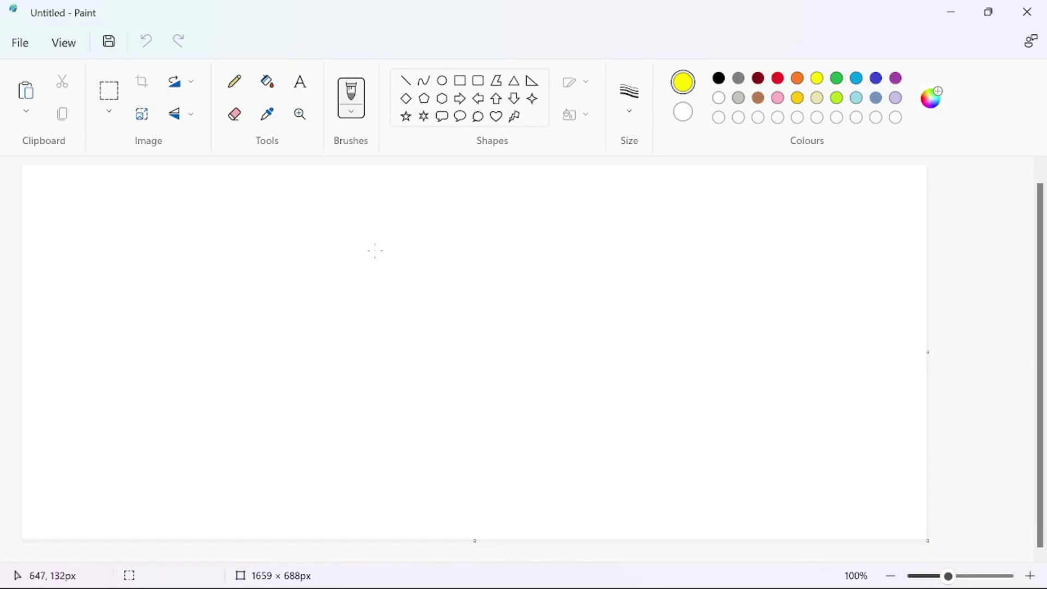
{"action": "left_click_drag", "start_coordinate": [475, 541], "coordinate": [474, 560]}
{"action": "scroll", "coordinate": [472, 413], "scroll_direction": "up", "scroll_amount": 1}
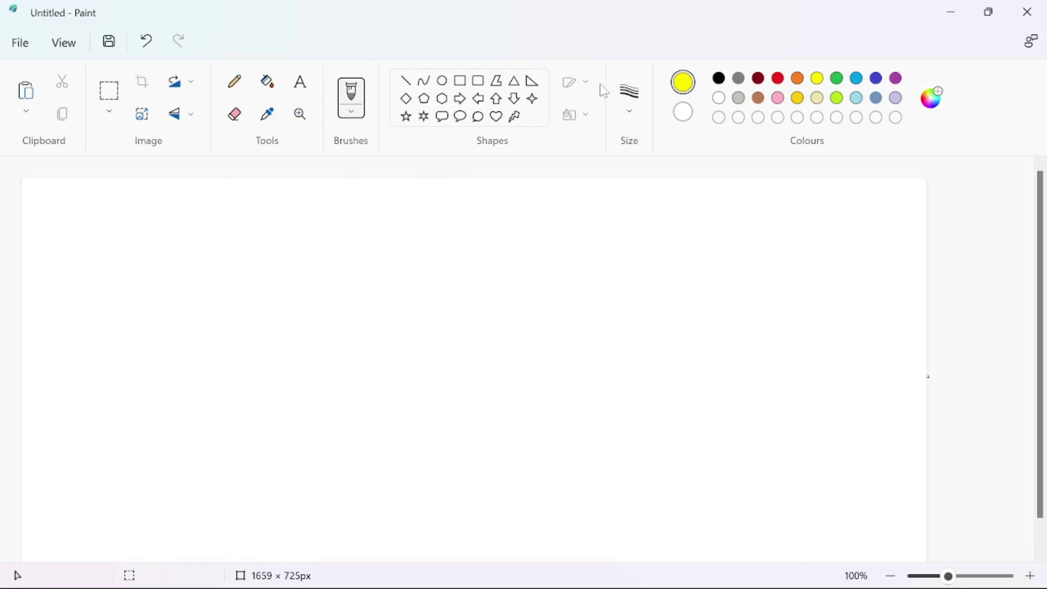
- Outline in black the domed top of a new character's head, with two hair loops on top and a rounded nose facing right
{"action": "left_click", "coordinate": [719, 80]}
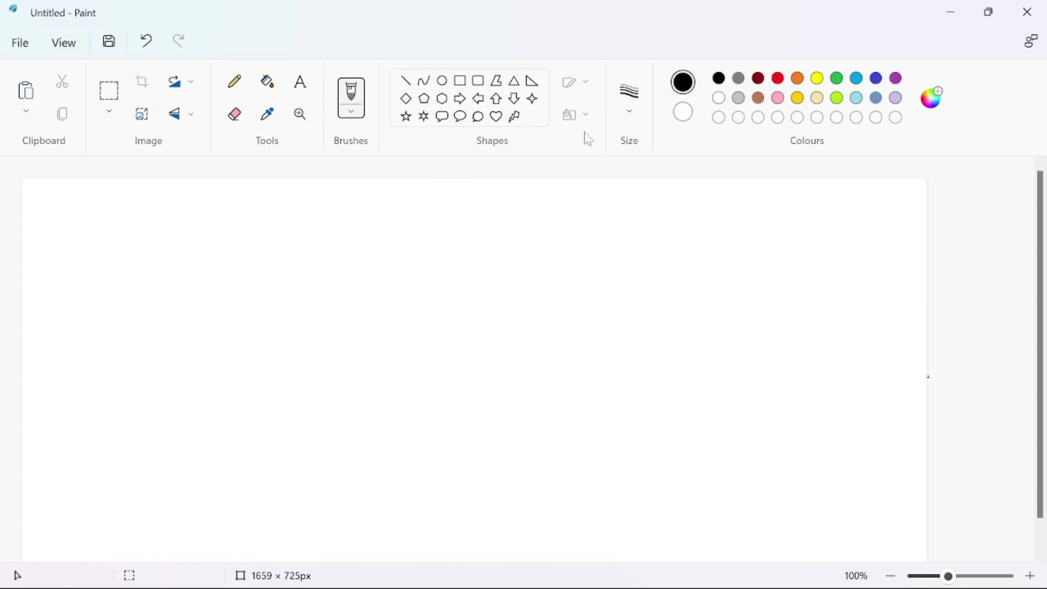
{"action": "left_click", "coordinate": [633, 118]}
{"action": "left_click", "coordinate": [348, 311]}
{"action": "mouse_move", "coordinate": [352, 290]}
{"action": "left_mouse_down"}
{"action": "mouse_move", "coordinate": [381, 253]}
{"action": "mouse_move", "coordinate": [428, 243]}
{"action": "mouse_move", "coordinate": [446, 266]}
{"action": "mouse_move", "coordinate": [442, 247]}
{"action": "mouse_move", "coordinate": [450, 273]}
{"action": "left_mouse_up"}
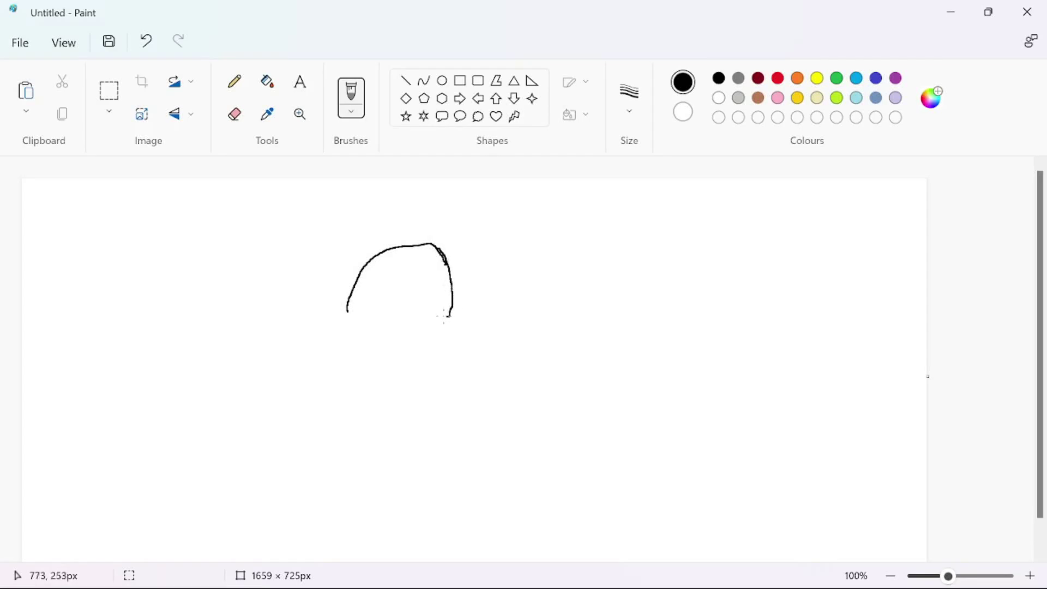
{"action": "left_click_drag", "start_coordinate": [394, 247], "coordinate": [422, 231]}
{"action": "left_click_drag", "start_coordinate": [471, 328], "coordinate": [459, 335]}
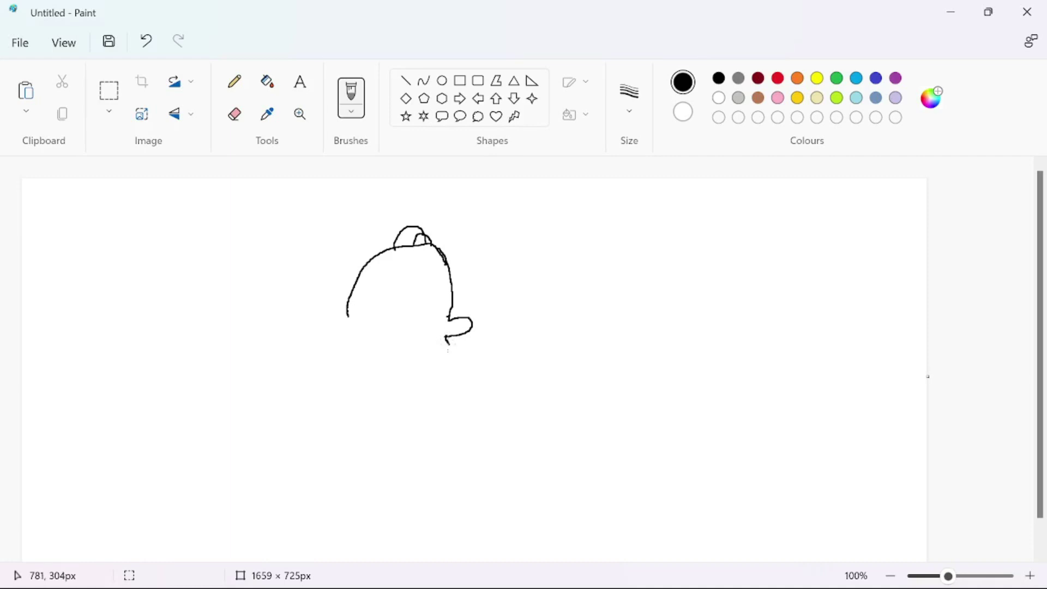
- Draw protruding upper and lower lips below the nose, and close the head outline with its back and a rounded chin
{"action": "left_click_drag", "start_coordinate": [456, 366], "coordinate": [439, 368]}
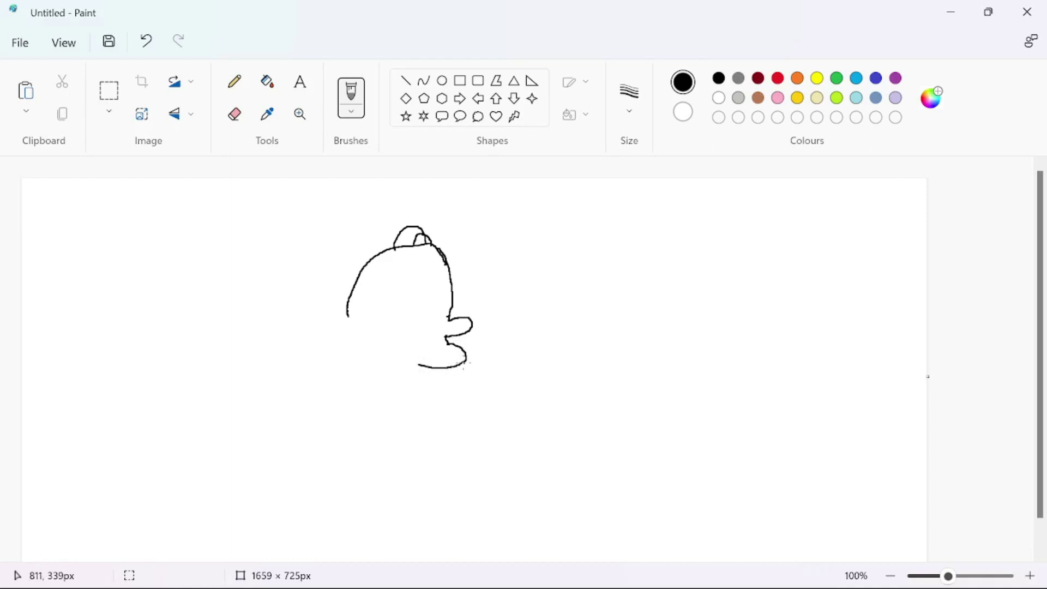
{"action": "mouse_move", "coordinate": [465, 379]}
{"action": "left_mouse_down"}
{"action": "mouse_move", "coordinate": [446, 389]}
{"action": "mouse_move", "coordinate": [412, 383]}
{"action": "left_mouse_up"}
{"action": "left_click_drag", "start_coordinate": [451, 341], "coordinate": [421, 357]}
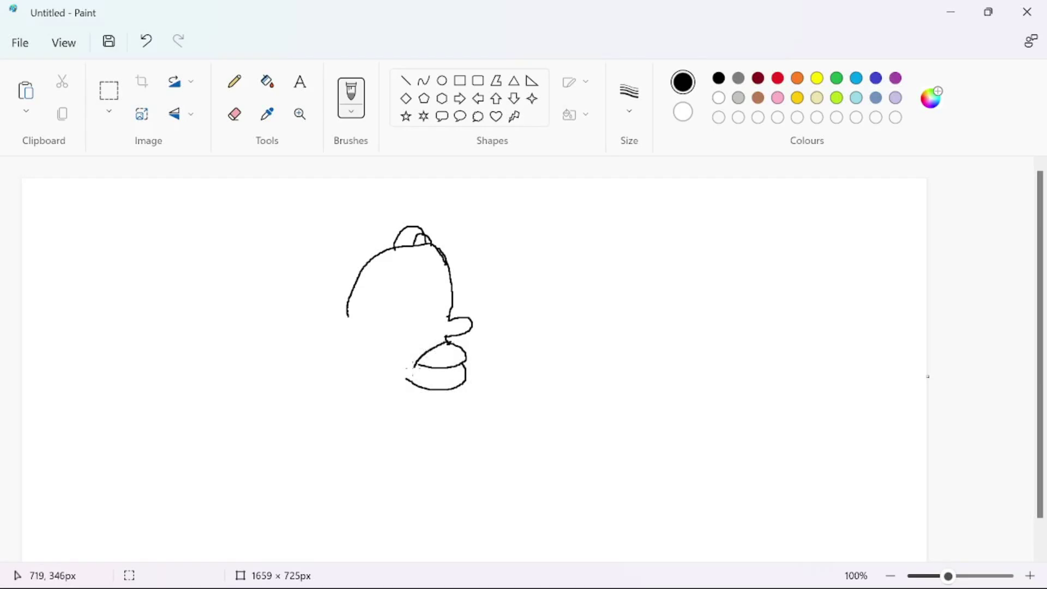
{"action": "left_click_drag", "start_coordinate": [346, 314], "coordinate": [341, 347]}
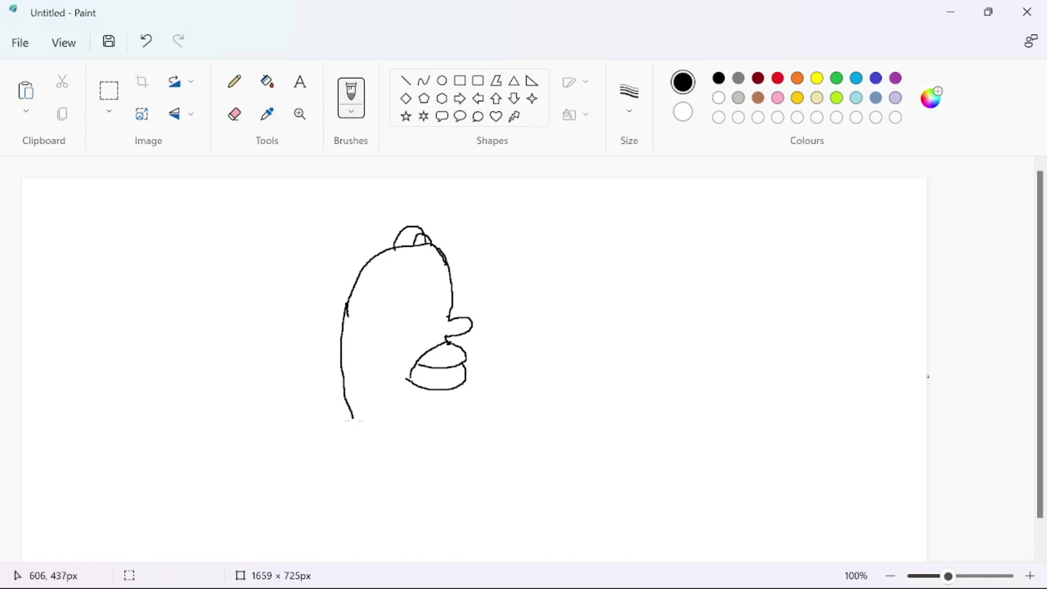
{"action": "left_click_drag", "start_coordinate": [441, 417], "coordinate": [450, 386]}
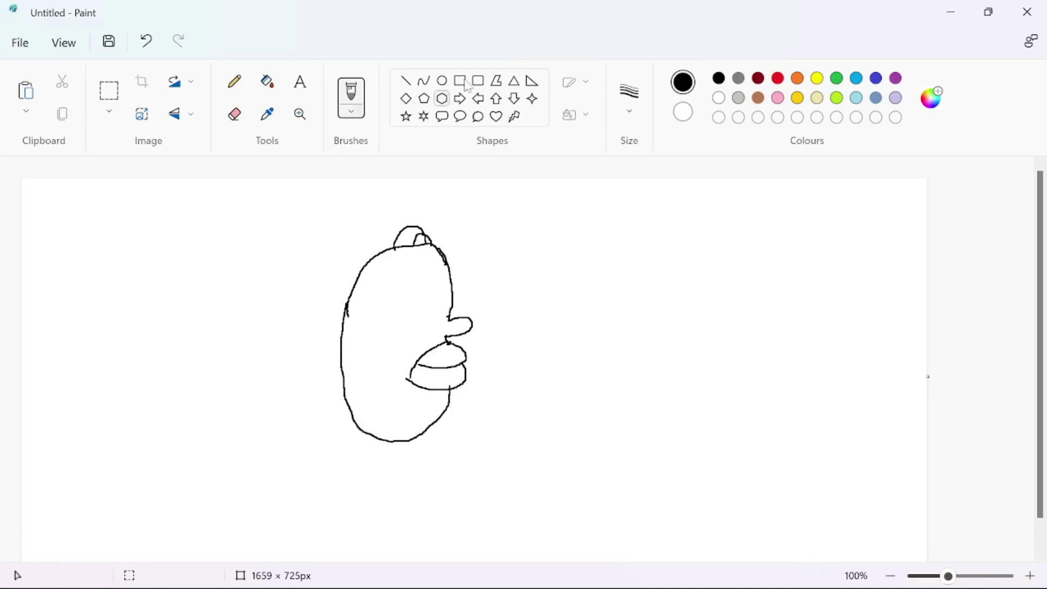
- Erase a short gap in the back of the head outline and draw a small ear there with a 3 px Pencil line
{"action": "left_click", "coordinate": [235, 114]}
{"action": "left_click_drag", "start_coordinate": [344, 310], "coordinate": [336, 337]}
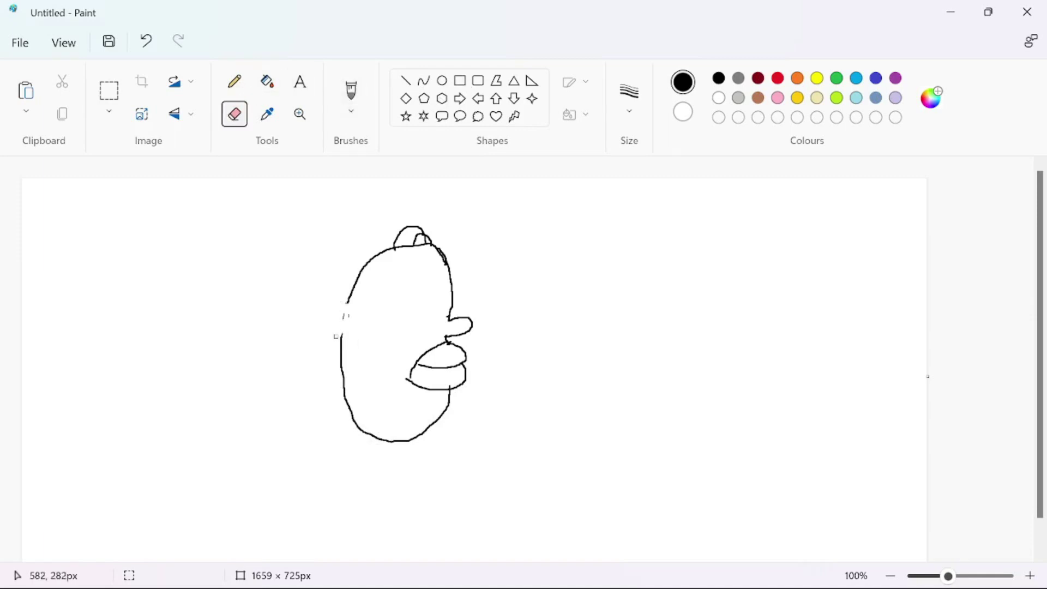
{"action": "left_click", "coordinate": [235, 81]}
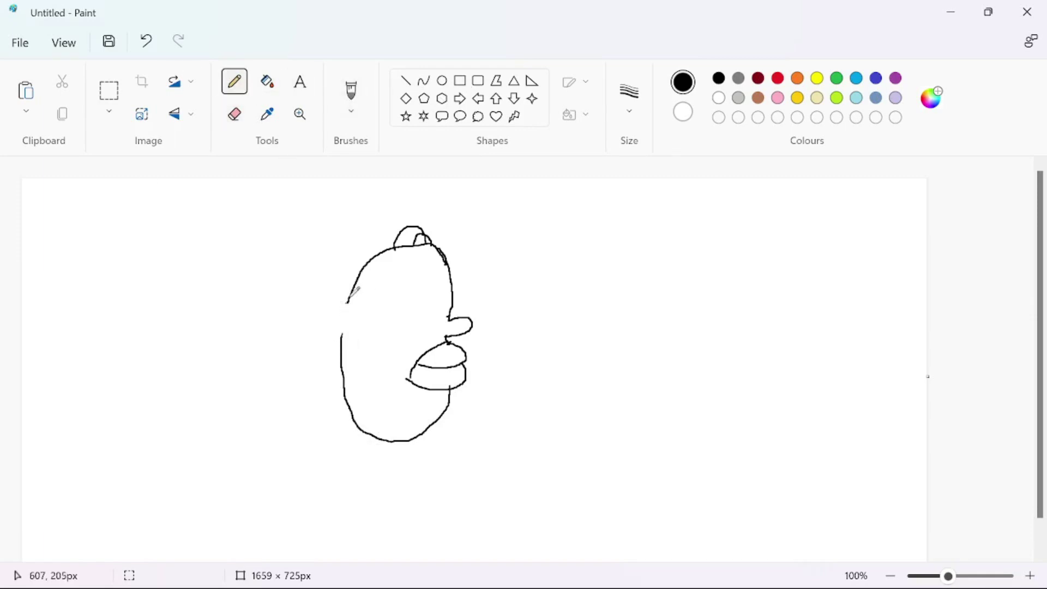
{"action": "left_click_drag", "start_coordinate": [334, 309], "coordinate": [342, 330]}
{"action": "left_click", "coordinate": [629, 93]}
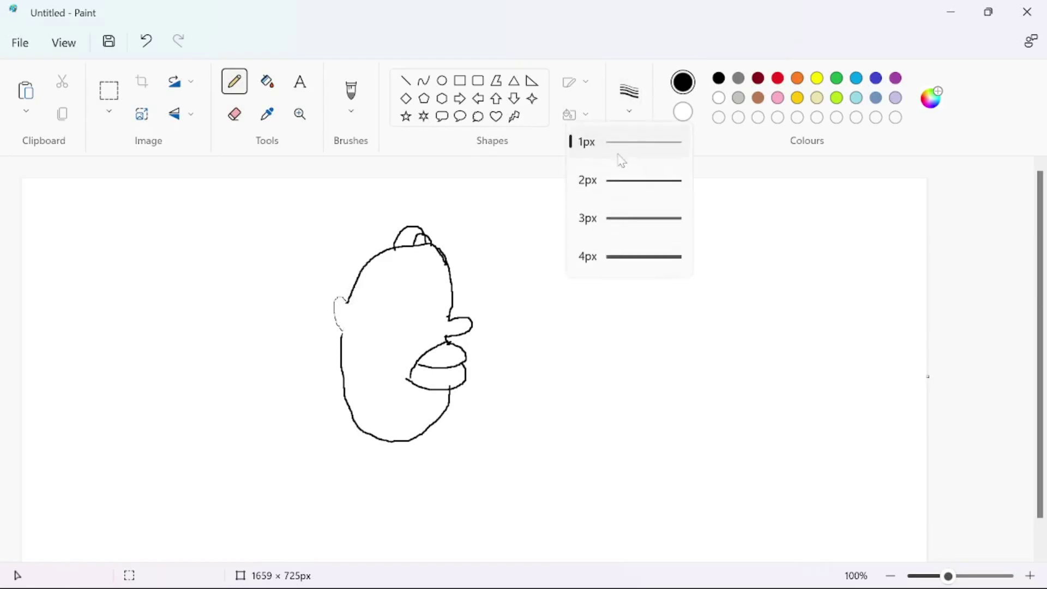
{"action": "left_click", "coordinate": [595, 218]}
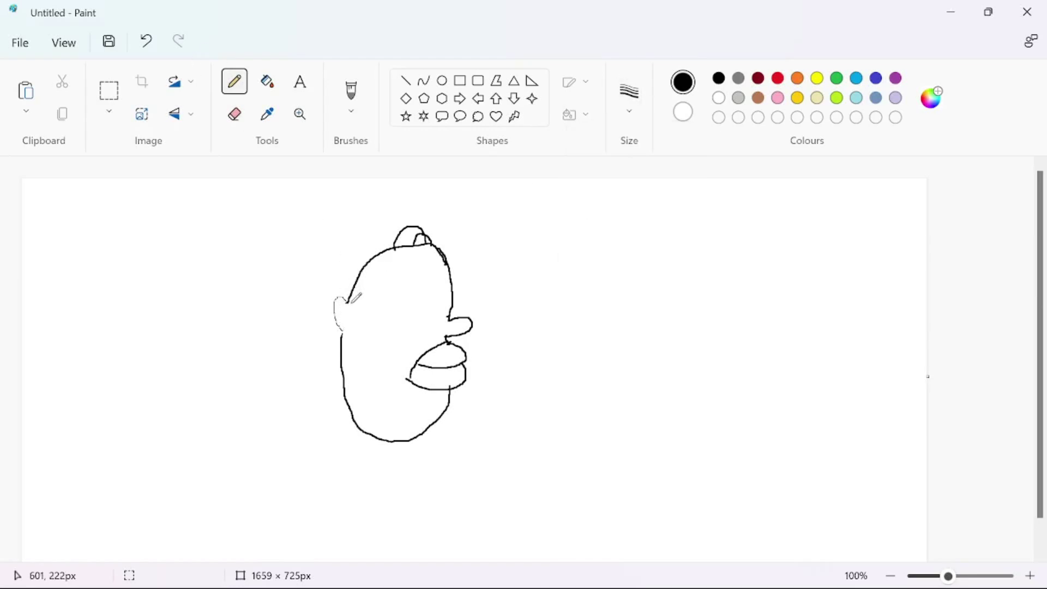
{"action": "left_click_drag", "start_coordinate": [334, 308], "coordinate": [336, 322]}
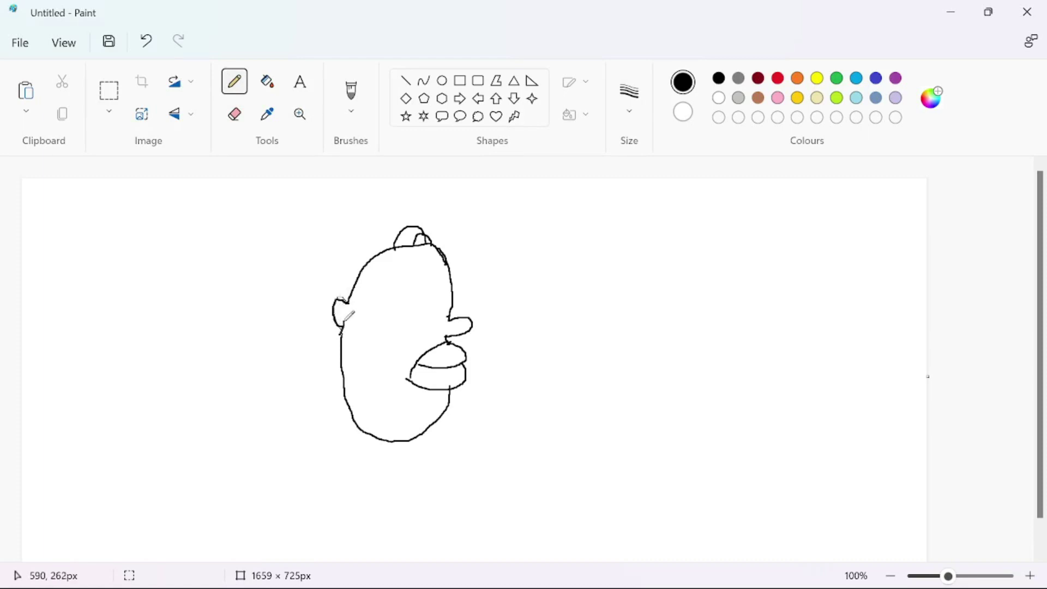
- Enlarge the mouth outline, flatten the chin, and draw two adjoining eyes with oval pupils filled in black
{"action": "mouse_move", "coordinate": [446, 344]}
{"action": "left_mouse_down"}
{"action": "mouse_move", "coordinate": [393, 344]}
{"action": "mouse_move", "coordinate": [390, 363]}
{"action": "mouse_move", "coordinate": [407, 374]}
{"action": "left_mouse_up"}
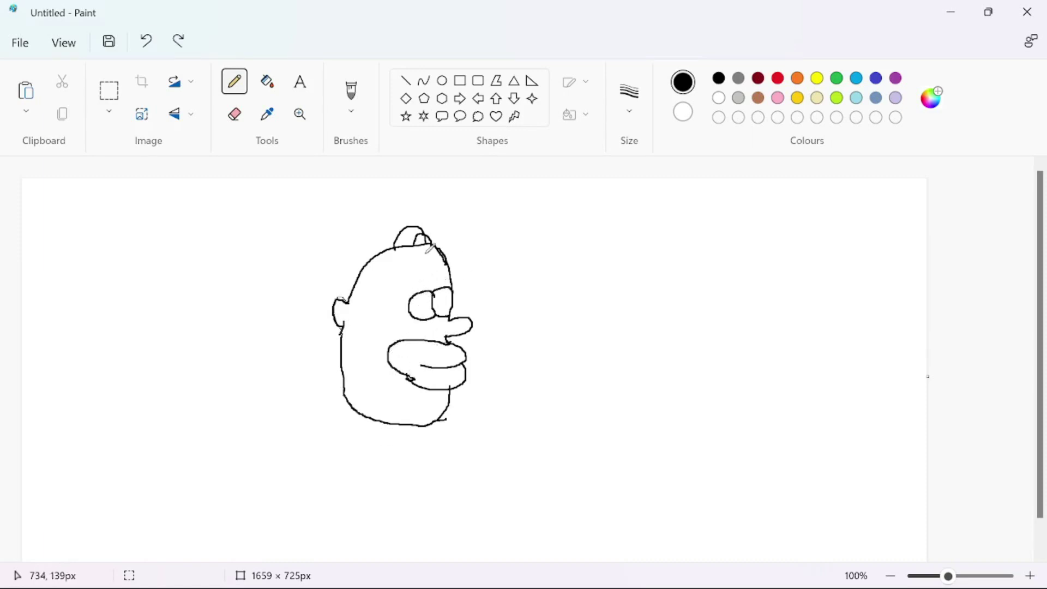
{"action": "left_click", "coordinate": [442, 80]}
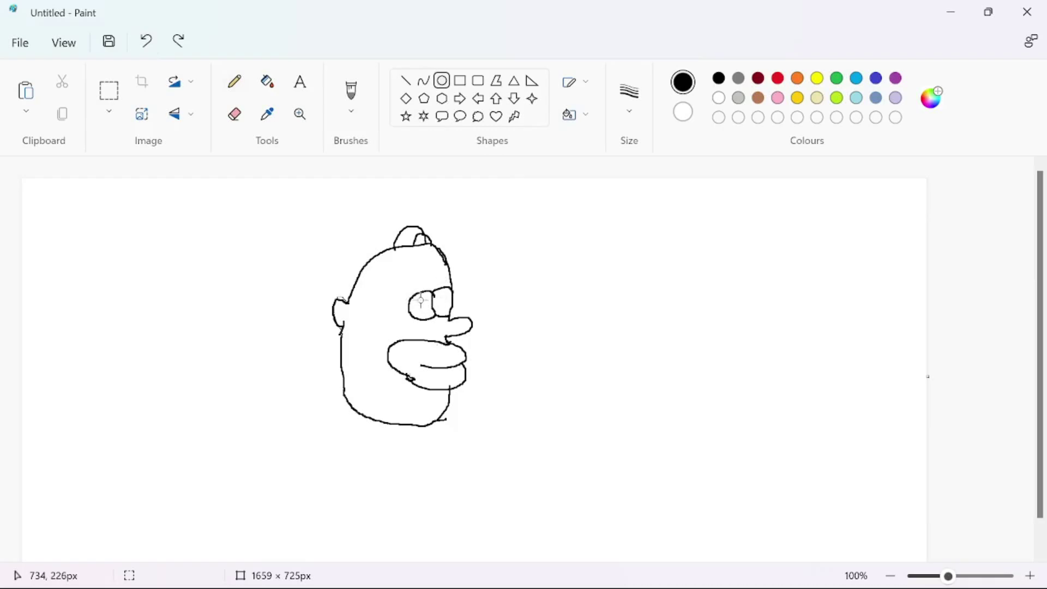
{"action": "left_click_drag", "start_coordinate": [414, 299], "coordinate": [448, 306]}
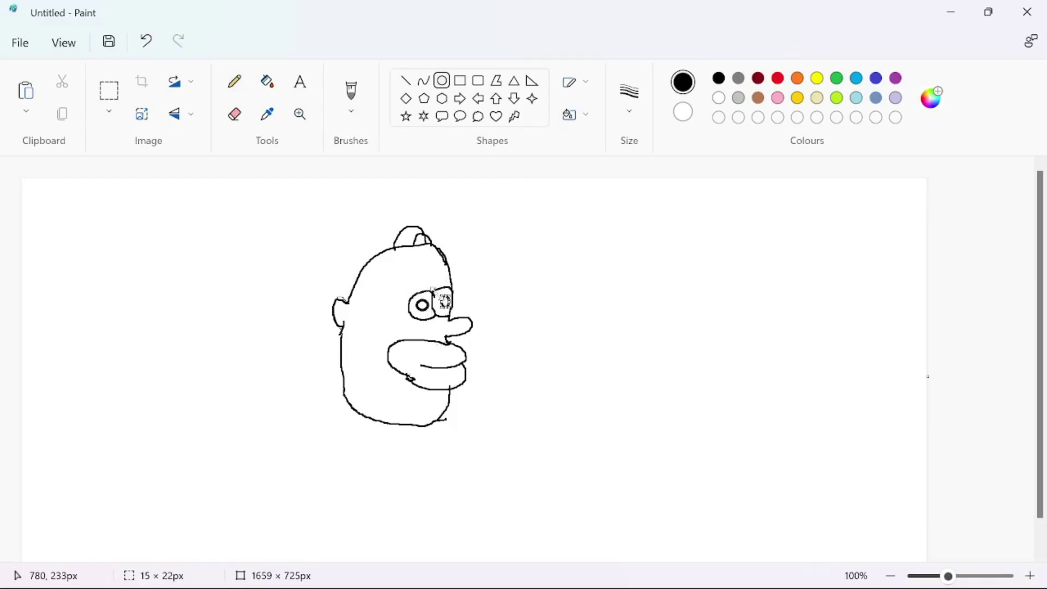
{"action": "left_click", "coordinate": [267, 82]}
{"action": "left_click", "coordinate": [422, 306]}
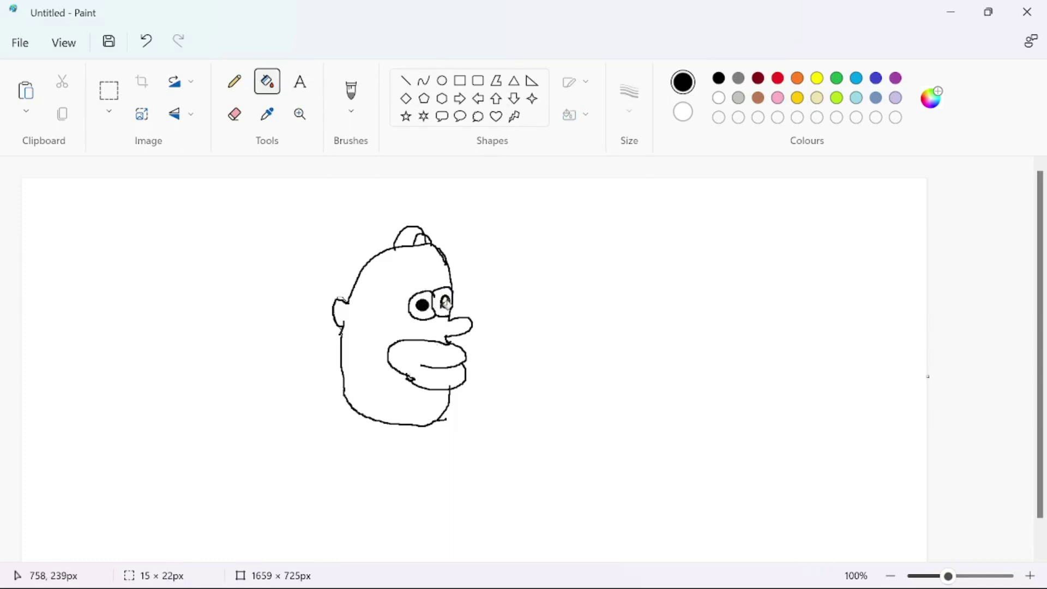
{"action": "left_click", "coordinate": [445, 302]}
- Fill the head, ear and nose with yellow, and replace the eyes with larger ones that have black pupils
{"action": "left_click", "coordinate": [817, 78]}
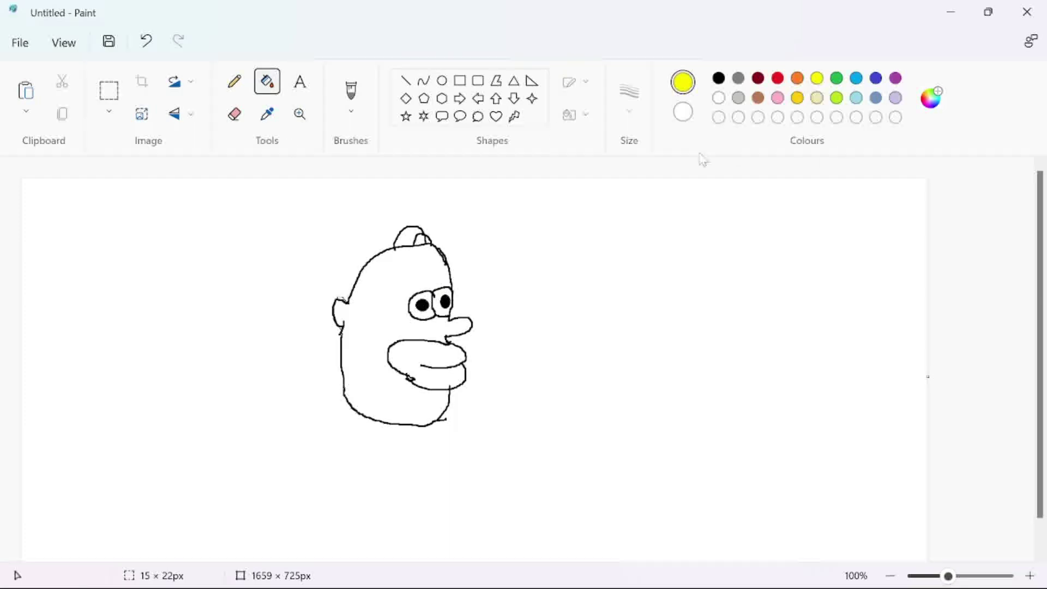
{"action": "left_click", "coordinate": [381, 292]}
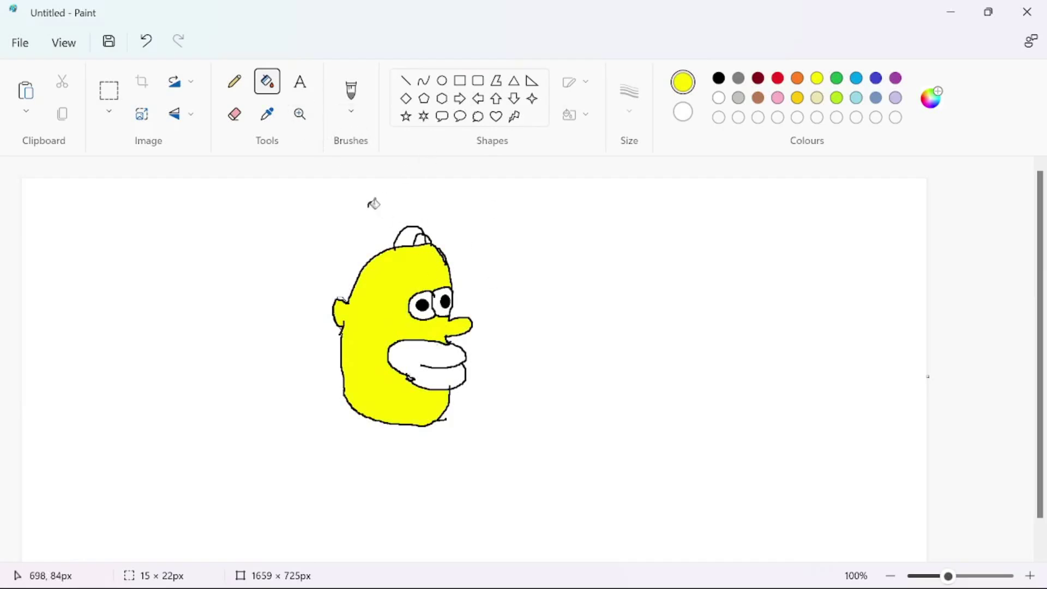
{"action": "key", "text": "ctrl+z"}
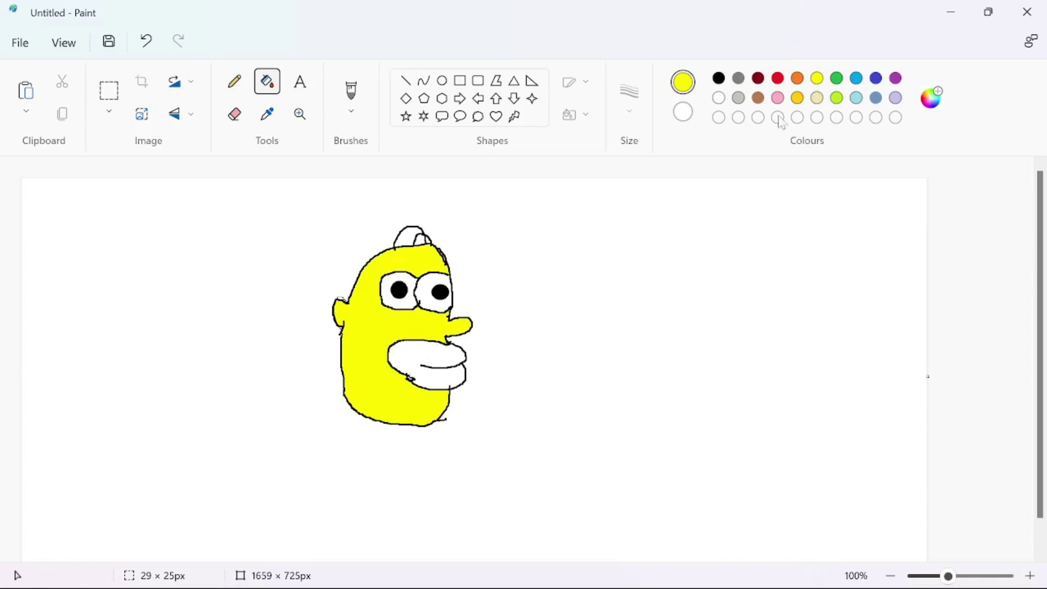
- Mix a custom tan colour and fill the mouth area with it
{"action": "left_click", "coordinate": [934, 100]}
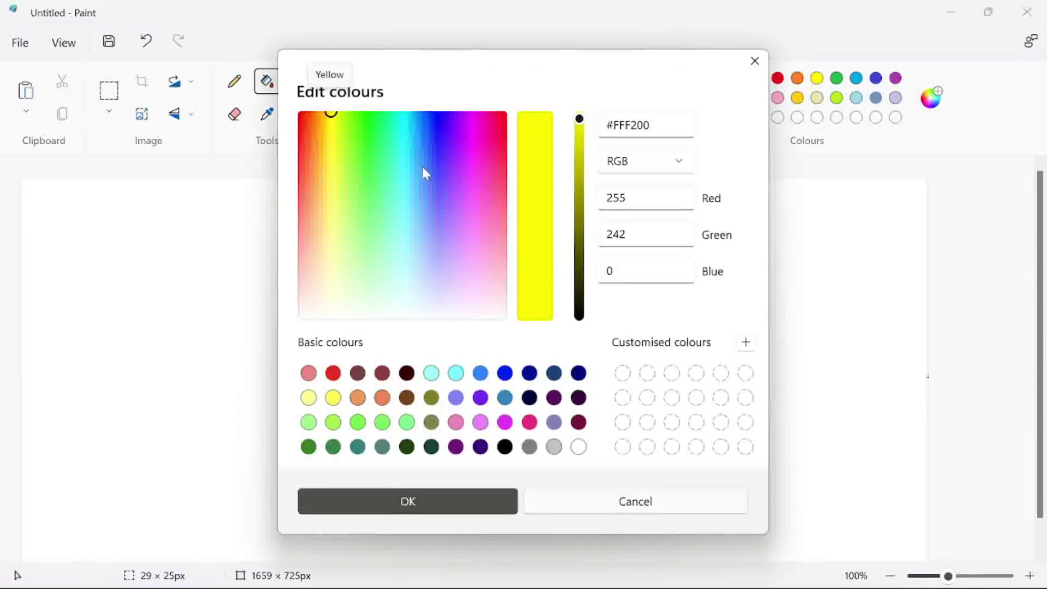
{"action": "left_click_drag", "start_coordinate": [341, 116], "coordinate": [320, 138]}
{"action": "left_click", "coordinate": [408, 501]}
{"action": "left_click", "coordinate": [443, 353]}
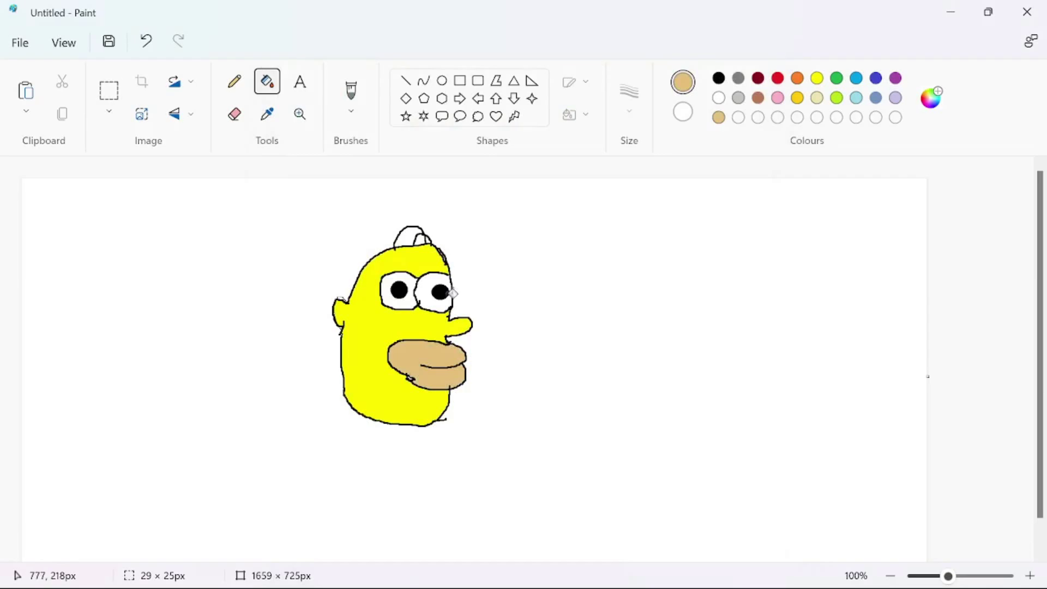
- Draw a black zigzag hairline beside the ear on the Homer head with the Pencil
{"action": "left_click", "coordinate": [719, 78]}
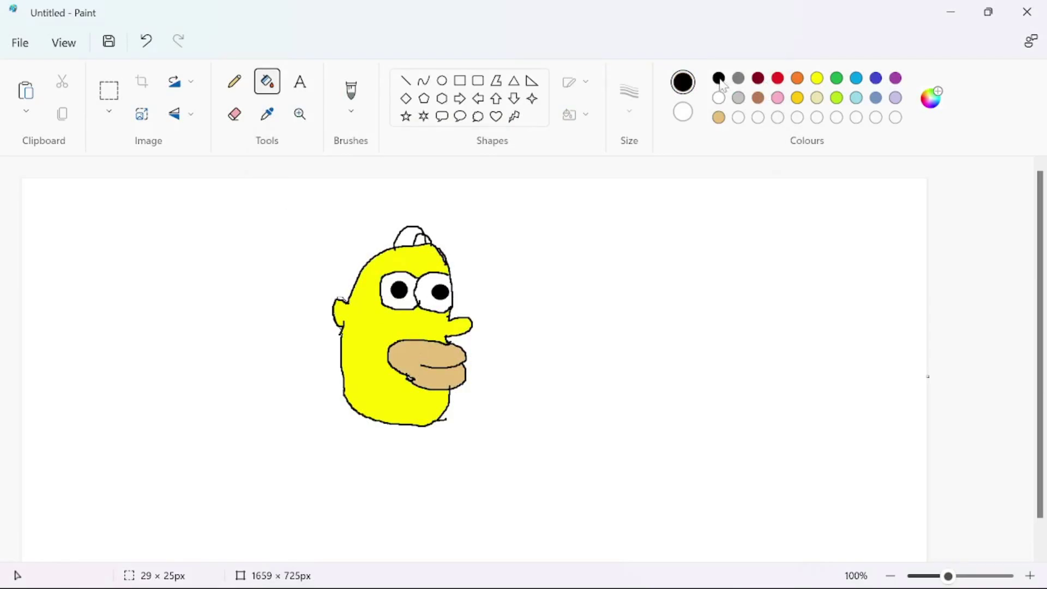
{"action": "left_click", "coordinate": [234, 82]}
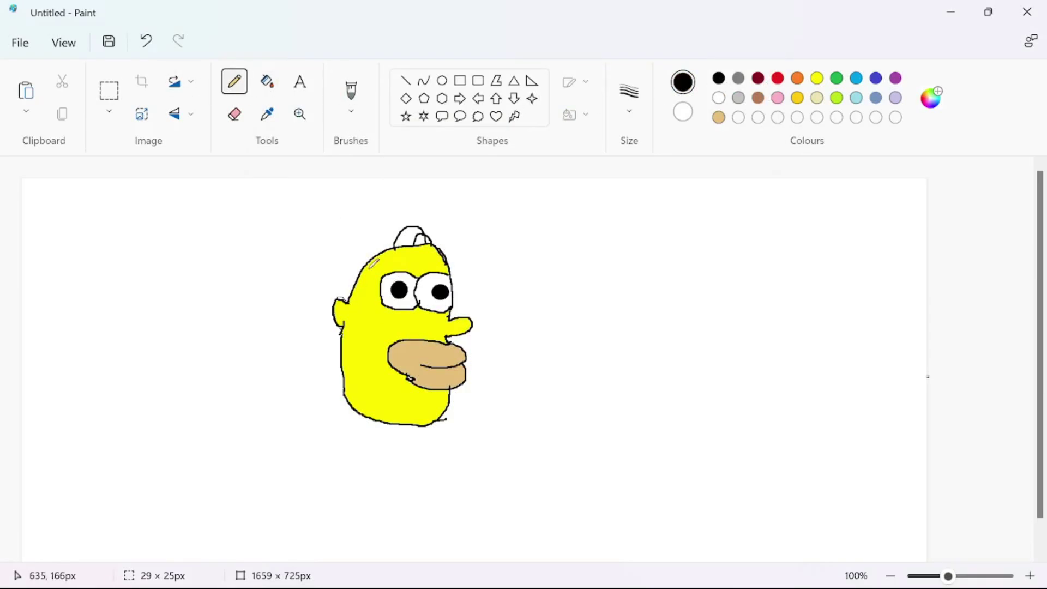
{"action": "left_click", "coordinate": [628, 97]}
{"action": "left_click", "coordinate": [626, 255]}
{"action": "mouse_move", "coordinate": [340, 297]}
{"action": "left_mouse_down"}
{"action": "mouse_move", "coordinate": [371, 294]}
{"action": "mouse_move", "coordinate": [371, 314]}
{"action": "left_mouse_up"}
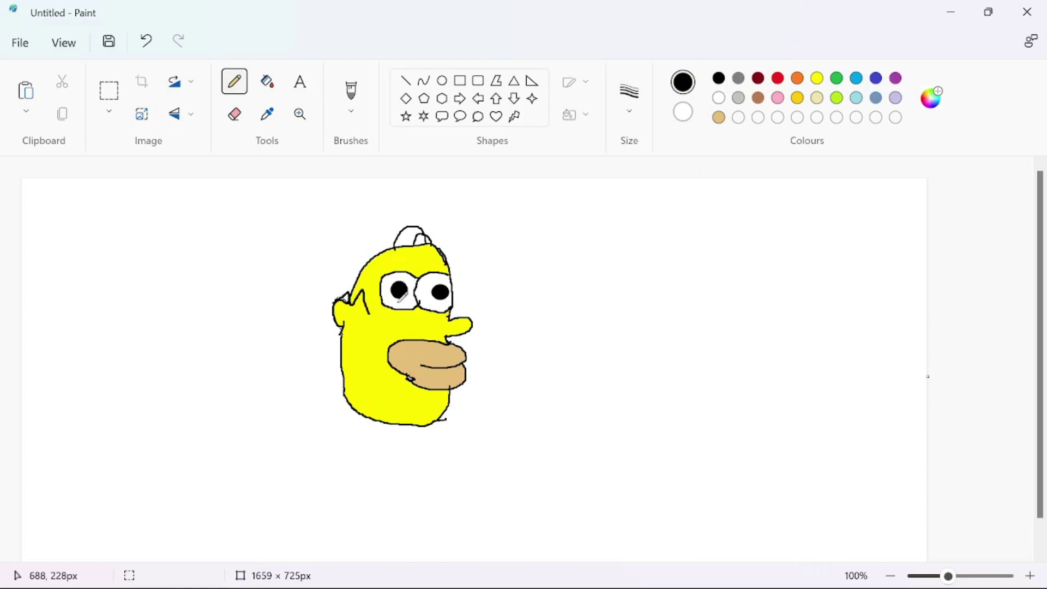
- Outline the neck, shoulders and arms in black below the head, and fill the neck with yellow
{"action": "left_click", "coordinate": [719, 99]}
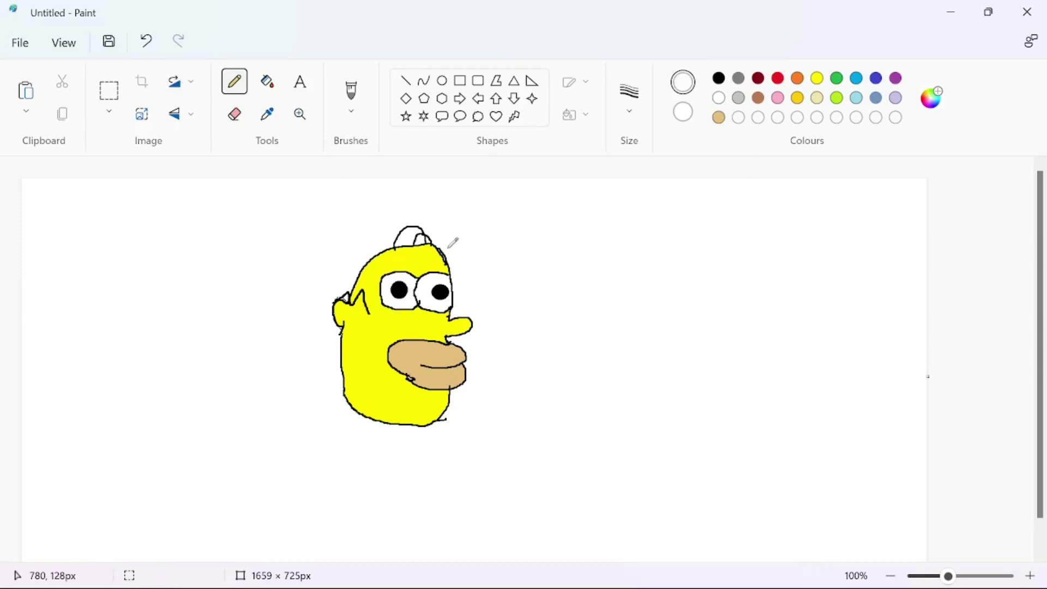
{"action": "left_click", "coordinate": [719, 78]}
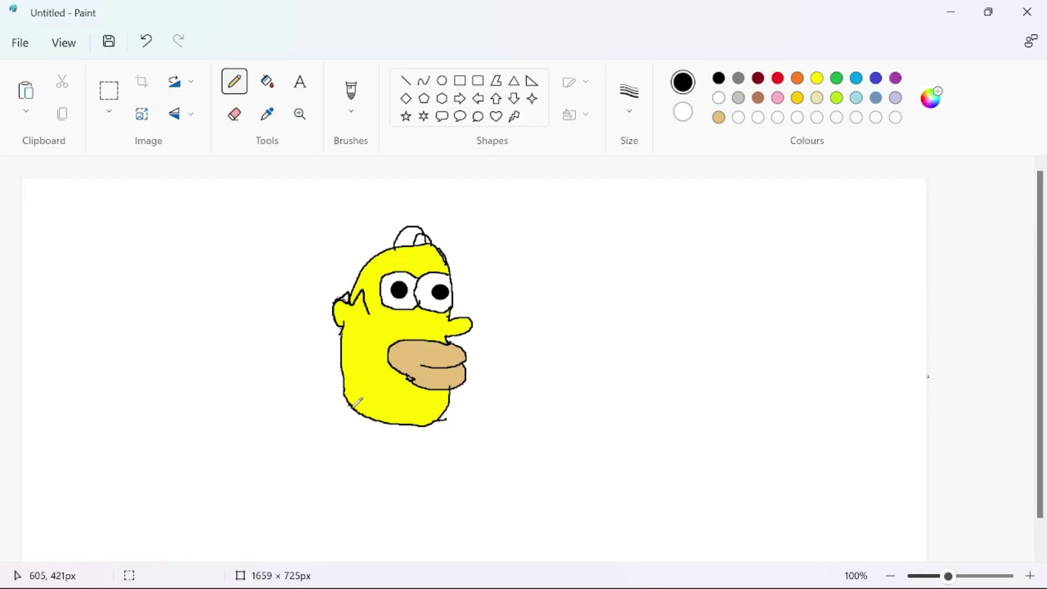
{"action": "left_click_drag", "start_coordinate": [361, 418], "coordinate": [356, 454]}
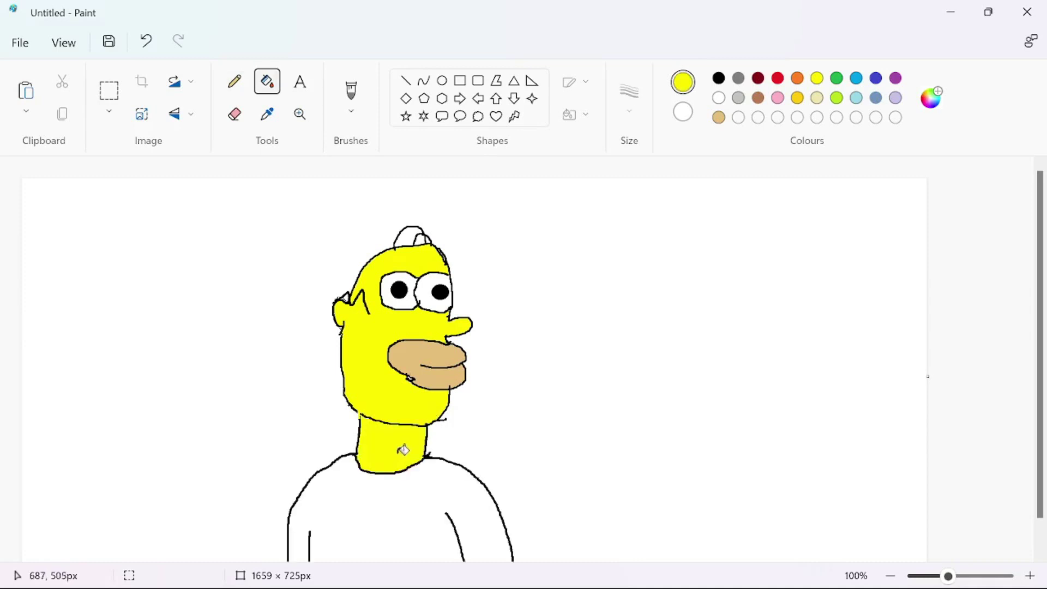
{"action": "right_click", "coordinate": [414, 418]}
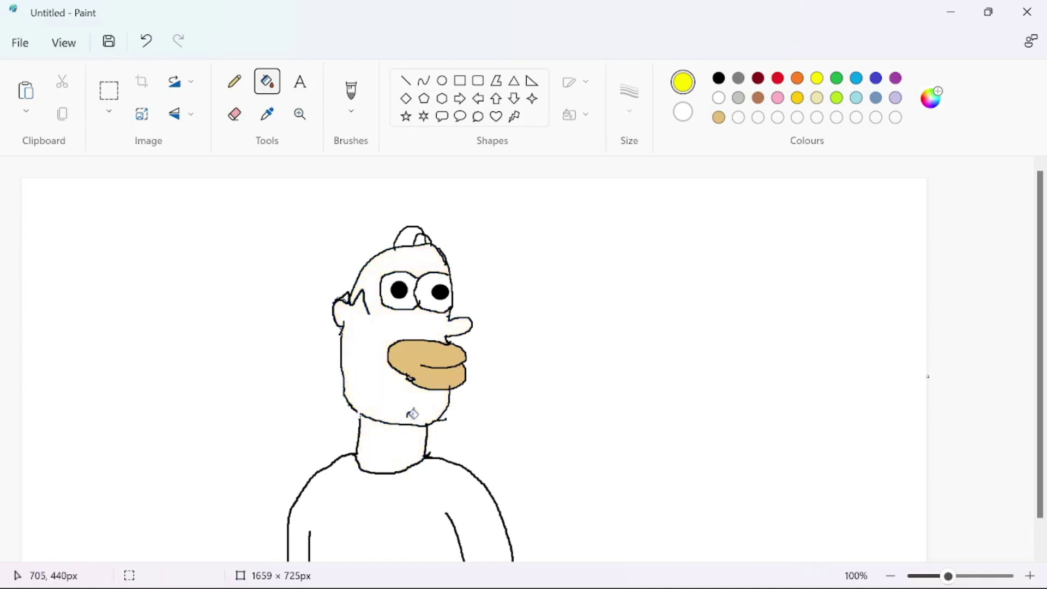
{"action": "left_click", "coordinate": [145, 43]}
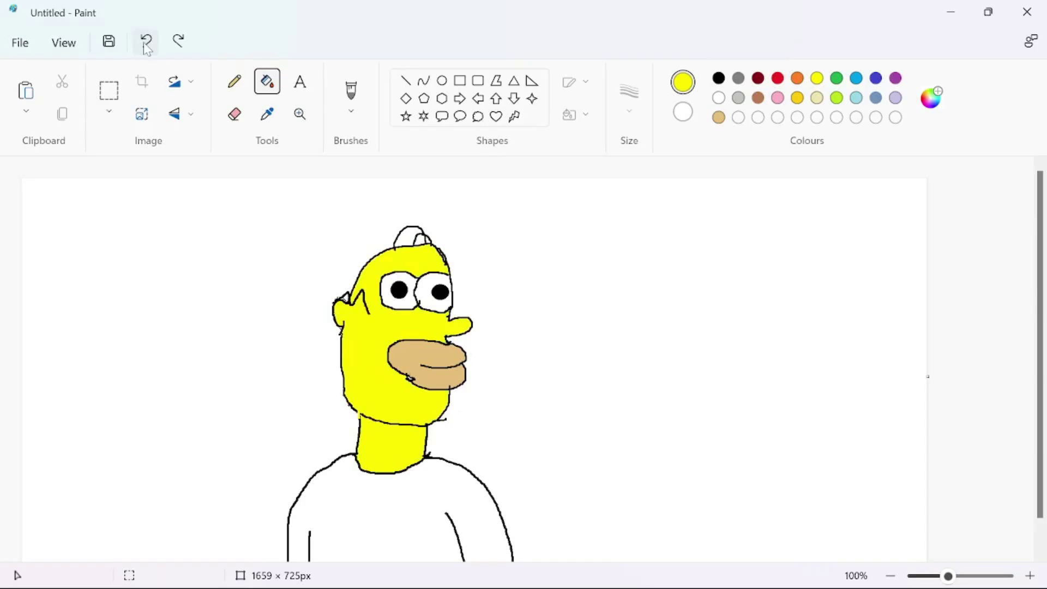
{"action": "left_click", "coordinate": [146, 43]}
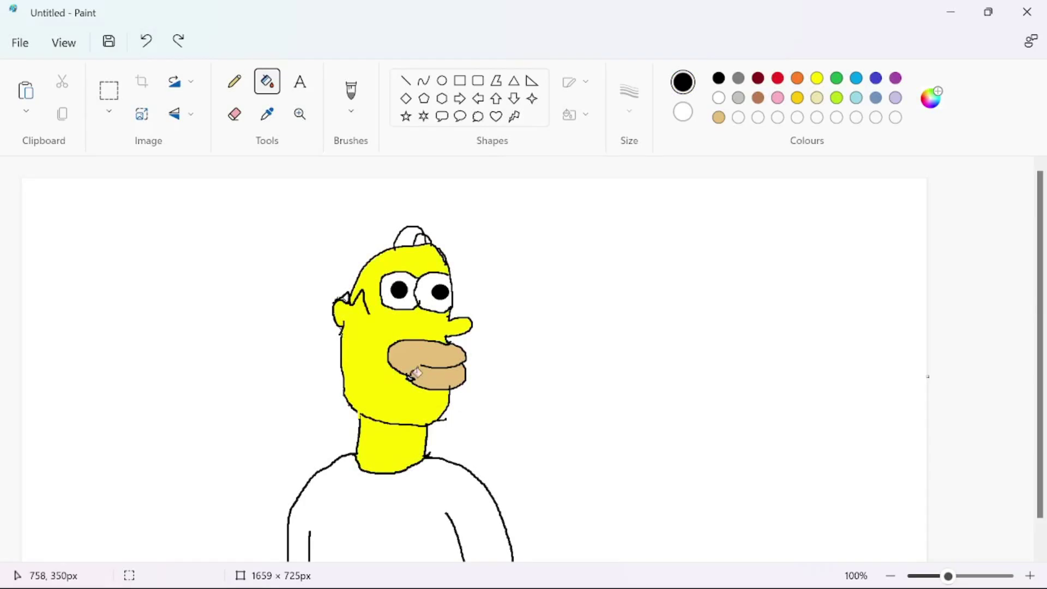
- Draw a V-shaped collar line below the neck, and undo it together with the yellow neck fill and the curved neckline
{"action": "left_click", "coordinate": [235, 82]}
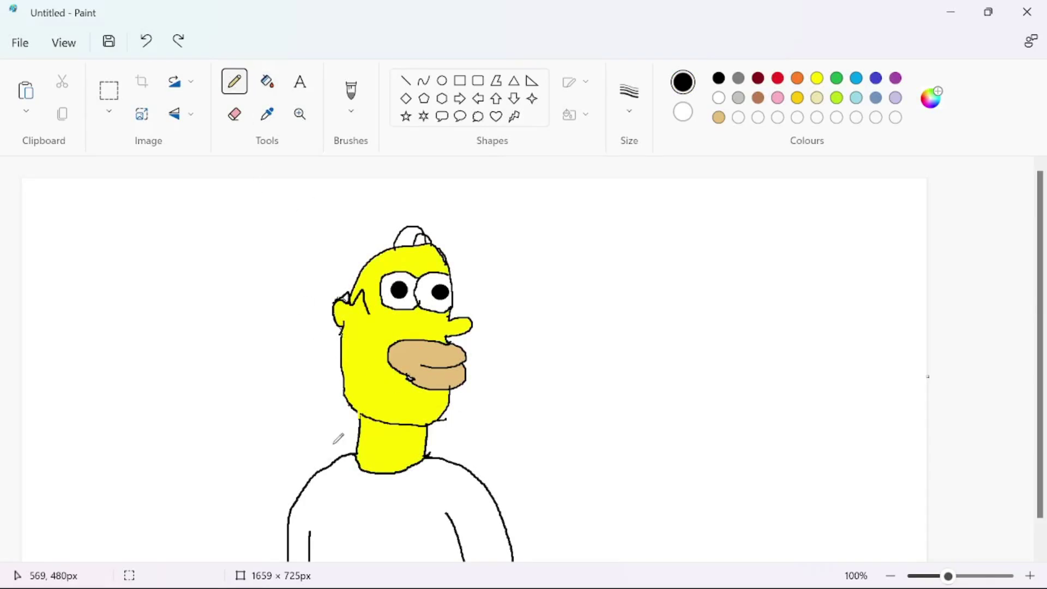
{"action": "mouse_move", "coordinate": [360, 466]}
{"action": "left_mouse_down"}
{"action": "mouse_move", "coordinate": [394, 483]}
{"action": "mouse_move", "coordinate": [436, 458]}
{"action": "left_mouse_up"}
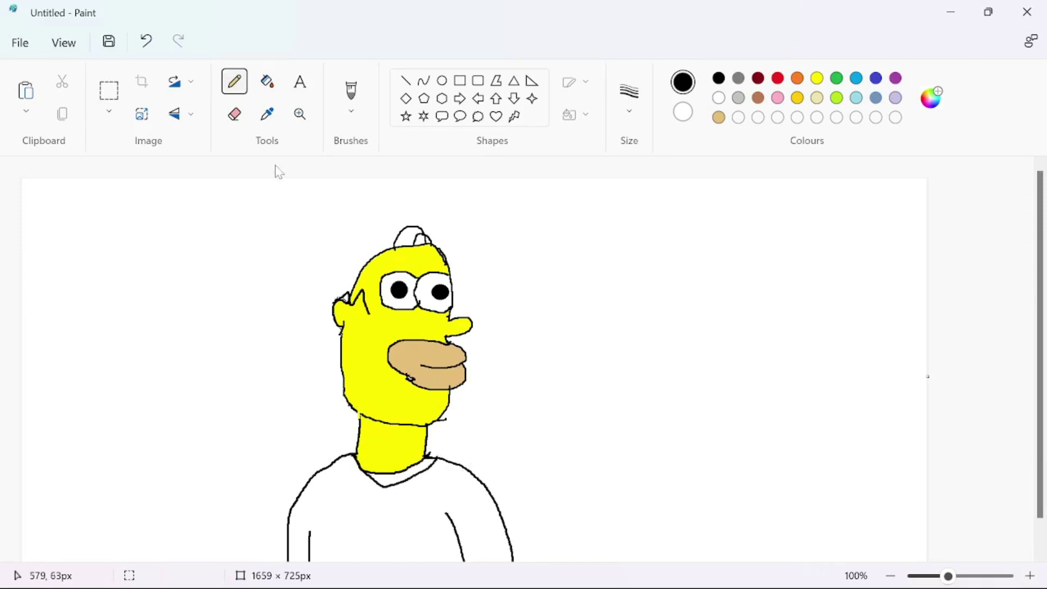
{"action": "left_click", "coordinate": [148, 43]}
{"action": "left_click", "coordinate": [149, 43]}
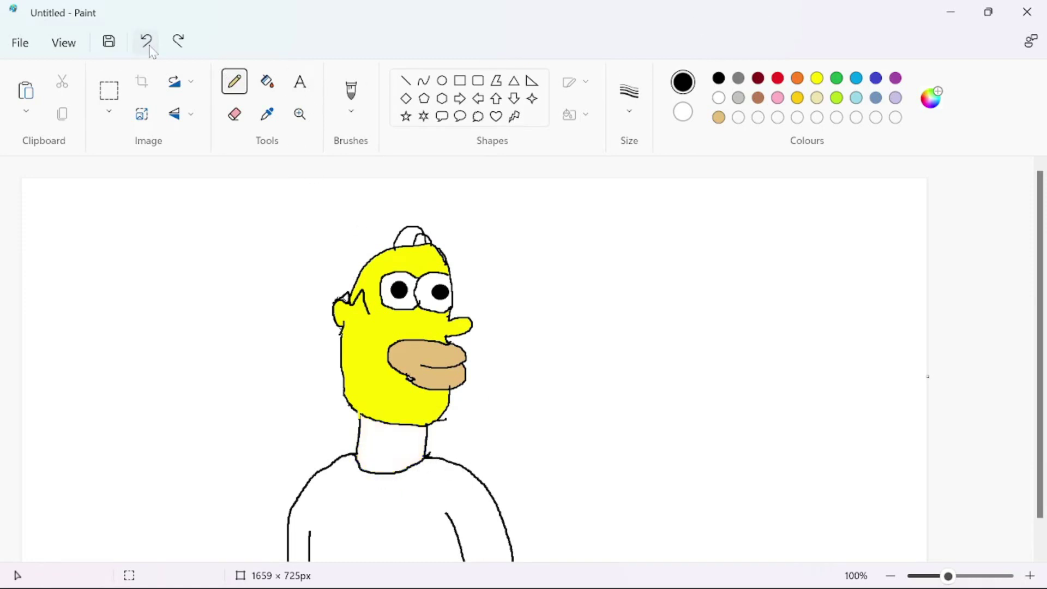
{"action": "left_click", "coordinate": [151, 51]}
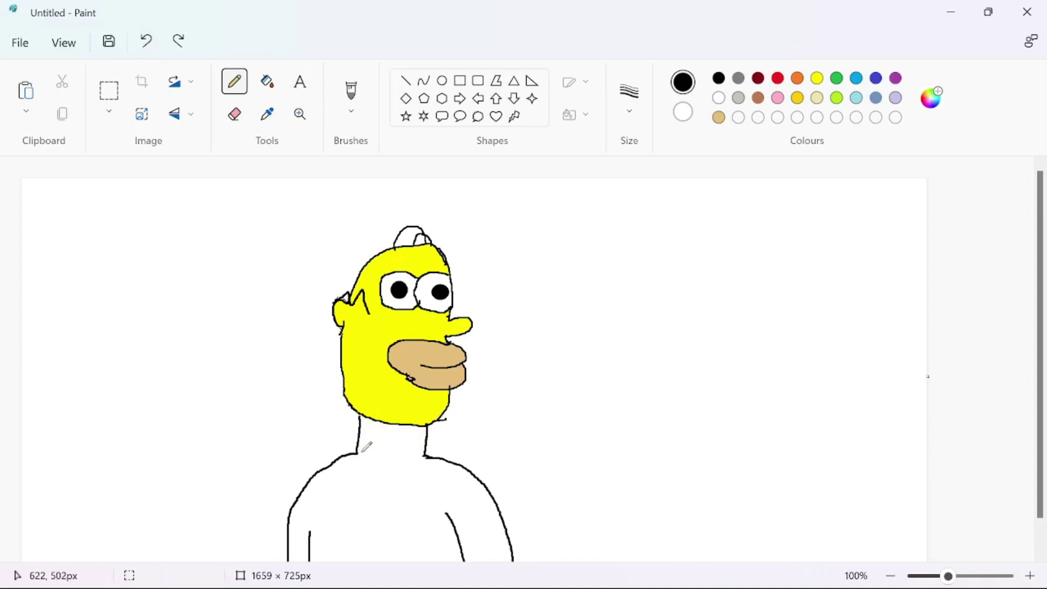
- Draw a V-shaped neckline at the base of the neck, with a pointed collar flap on each shoulder
{"action": "mouse_move", "coordinate": [356, 454]}
{"action": "left_mouse_down"}
{"action": "mouse_move", "coordinate": [368, 473]}
{"action": "mouse_move", "coordinate": [393, 476]}
{"action": "mouse_move", "coordinate": [431, 457]}
{"action": "left_mouse_up"}
{"action": "mouse_move", "coordinate": [329, 464]}
{"action": "left_mouse_down"}
{"action": "mouse_move", "coordinate": [342, 471]}
{"action": "mouse_move", "coordinate": [354, 461]}
{"action": "left_mouse_up"}
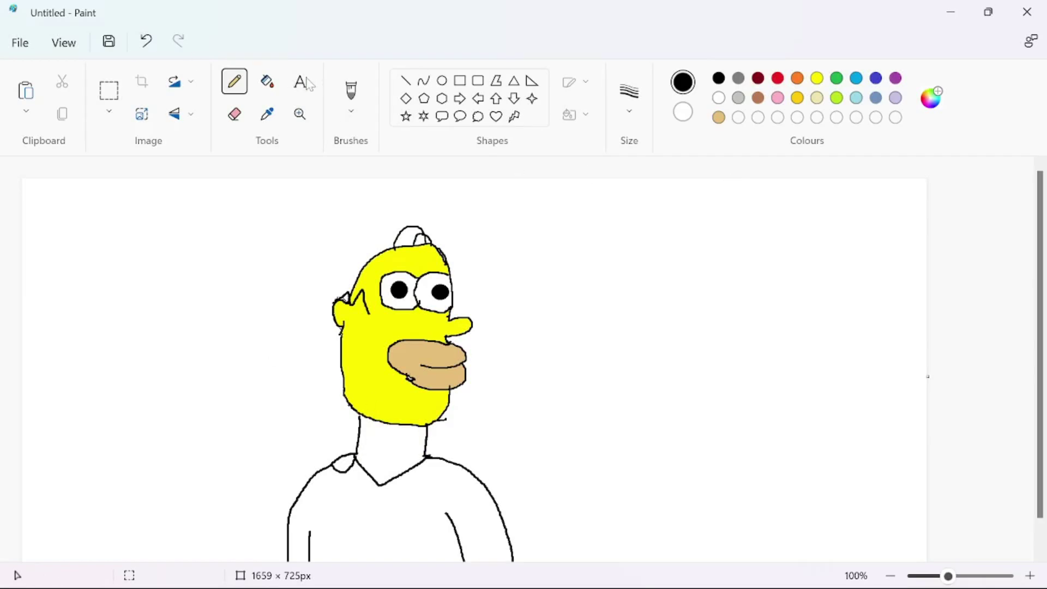
{"action": "left_click", "coordinate": [141, 40]}
{"action": "left_click_drag", "start_coordinate": [362, 469], "coordinate": [327, 466]}
{"action": "left_click_drag", "start_coordinate": [405, 472], "coordinate": [451, 459]}
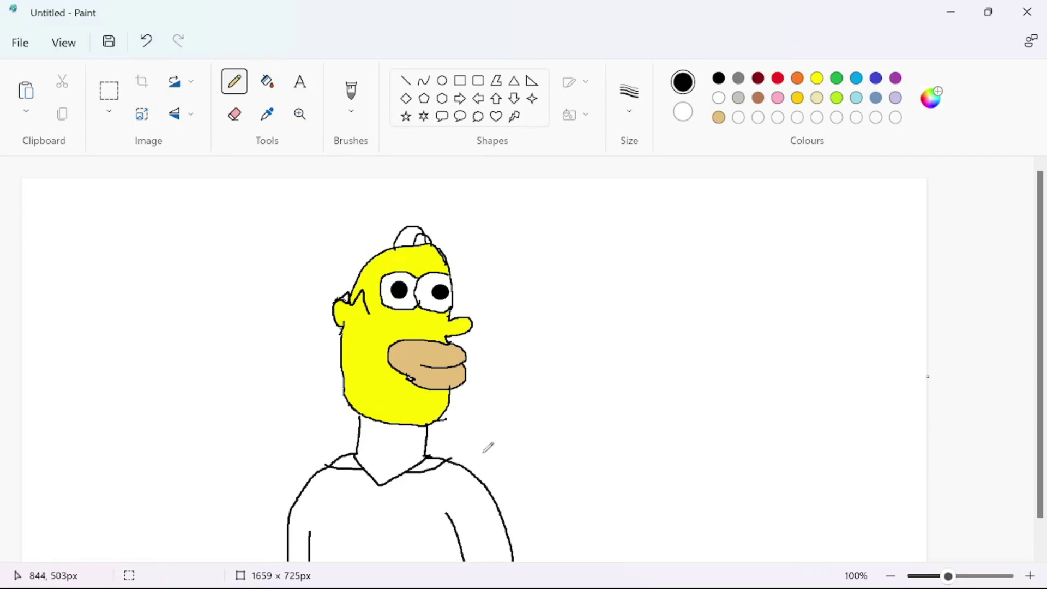
{"action": "left_click_drag", "start_coordinate": [427, 456], "coordinate": [447, 465]}
{"action": "left_click_drag", "start_coordinate": [351, 449], "coordinate": [329, 465]}
- Draw short shirt sleeves on both arms, each with a curved armhole seam and a cuff line
{"action": "mouse_move", "coordinate": [280, 528]}
{"action": "left_mouse_down"}
{"action": "mouse_move", "coordinate": [313, 530]}
{"action": "mouse_move", "coordinate": [317, 505]}
{"action": "mouse_move", "coordinate": [298, 489]}
{"action": "left_mouse_up"}
{"action": "left_click_drag", "start_coordinate": [448, 512], "coordinate": [441, 469]}
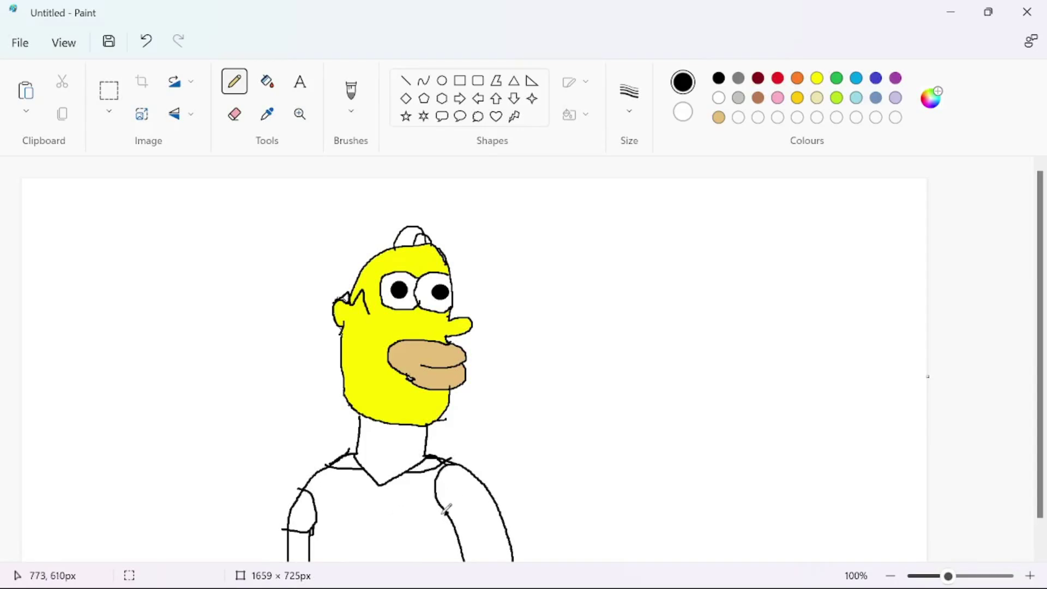
{"action": "left_click_drag", "start_coordinate": [449, 520], "coordinate": [483, 500]}
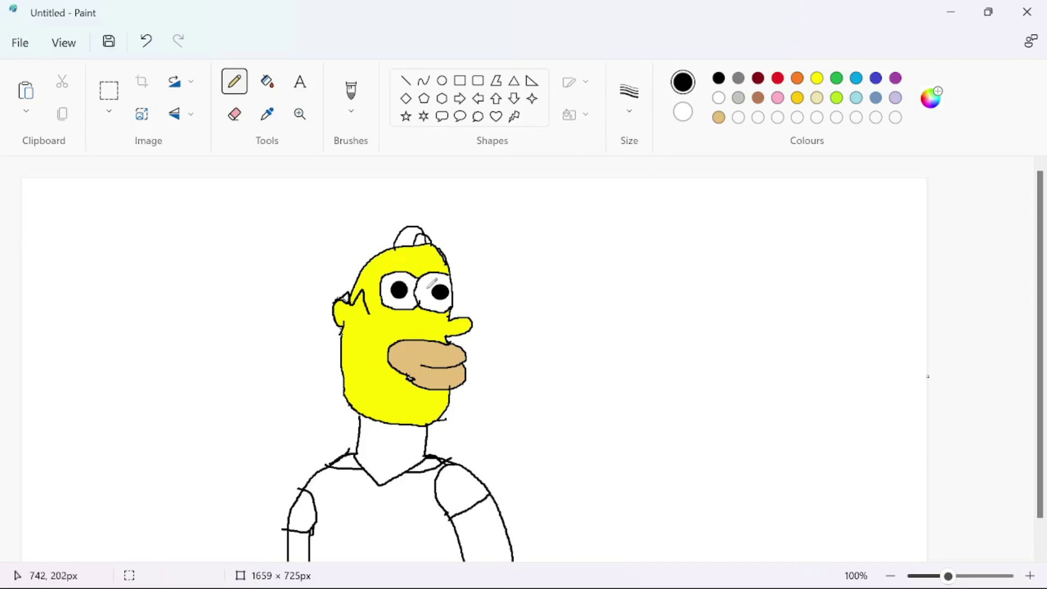
- Fill both bare arms below the sleeves with yellow
{"action": "left_click", "coordinate": [817, 78]}
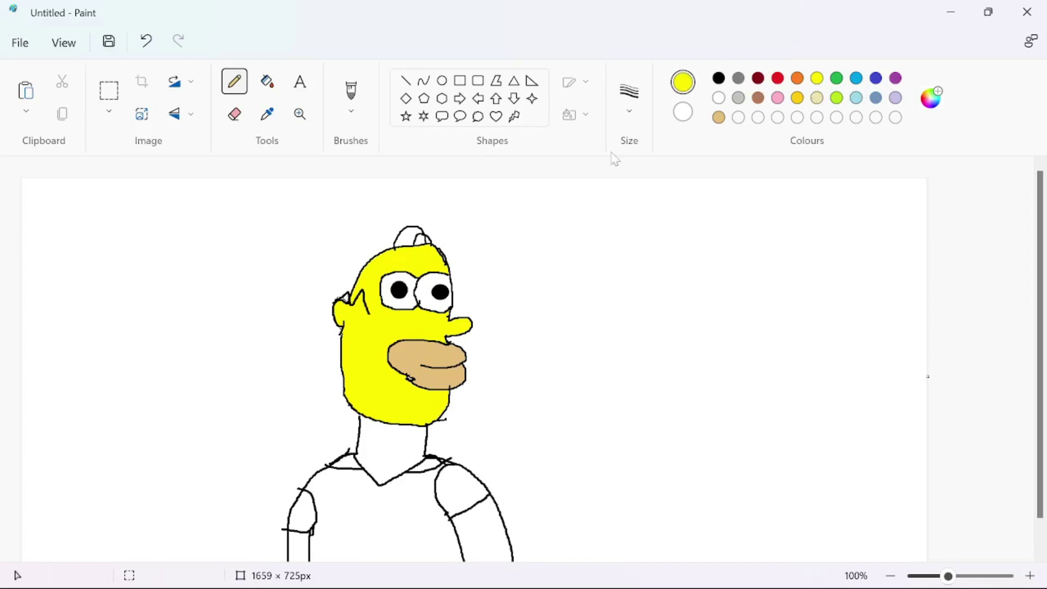
{"action": "left_click", "coordinate": [268, 83]}
{"action": "left_click", "coordinate": [484, 533]}
{"action": "left_click", "coordinate": [299, 546]}
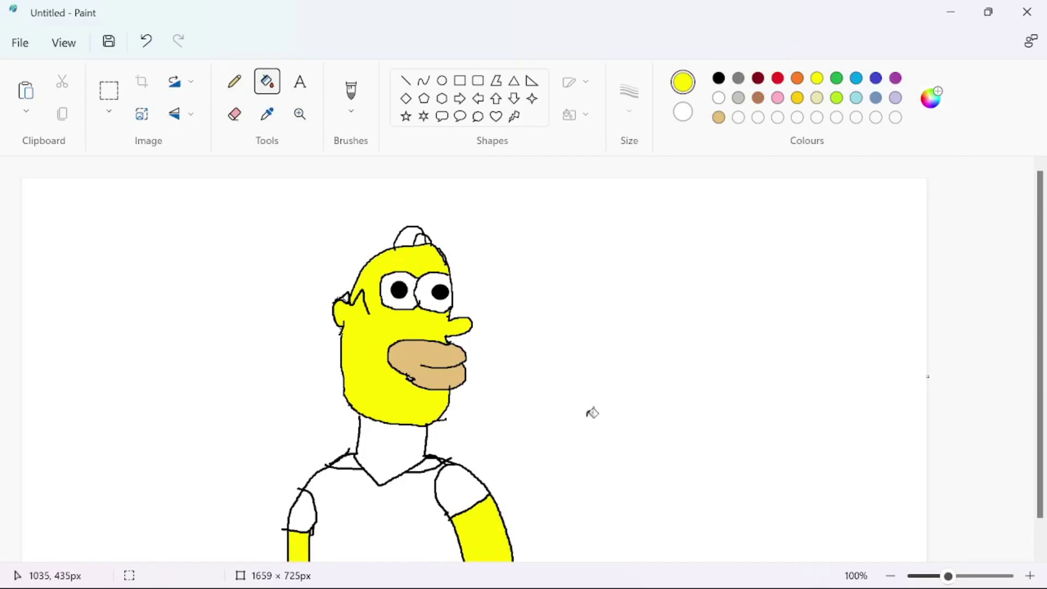
- Replace the pupils in both eyes with smaller black ones
{"action": "left_click", "coordinate": [400, 289]}
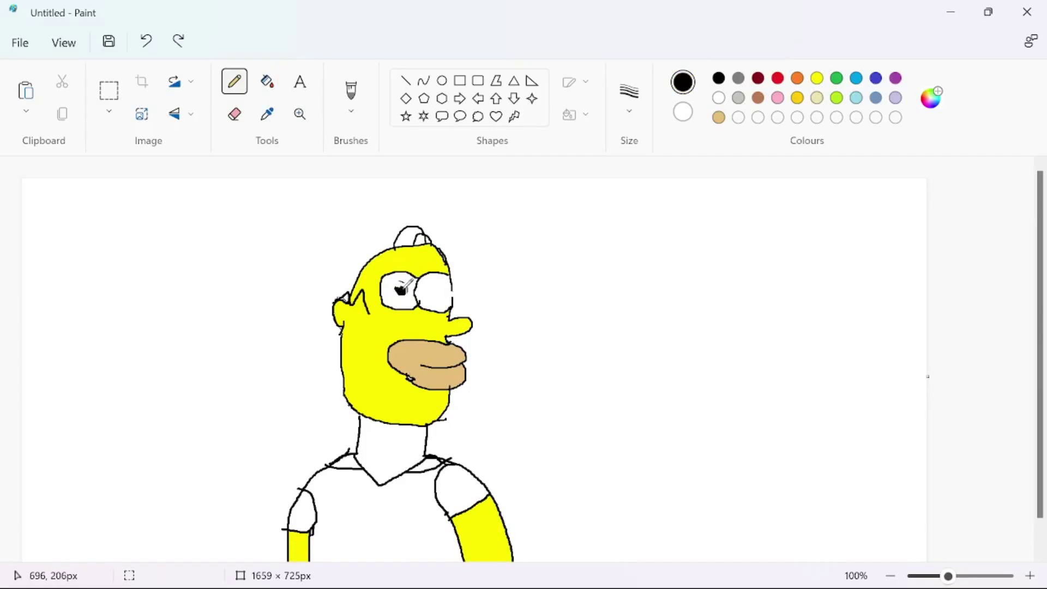
{"action": "left_click_drag", "start_coordinate": [439, 290], "coordinate": [442, 290]}
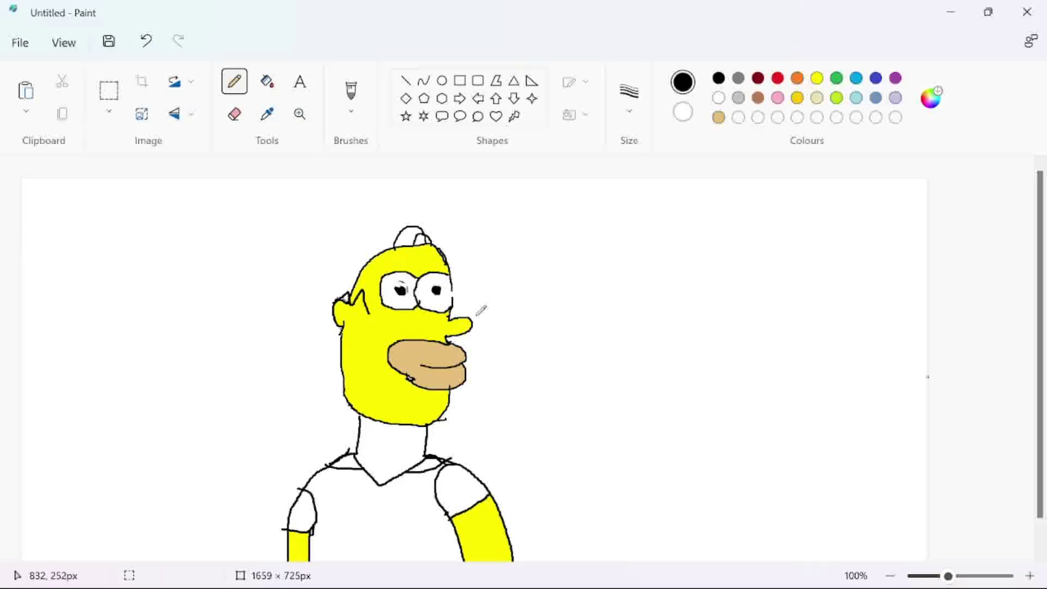
{"action": "scroll", "coordinate": [461, 325], "scroll_direction": "down", "scroll_amount": 1}
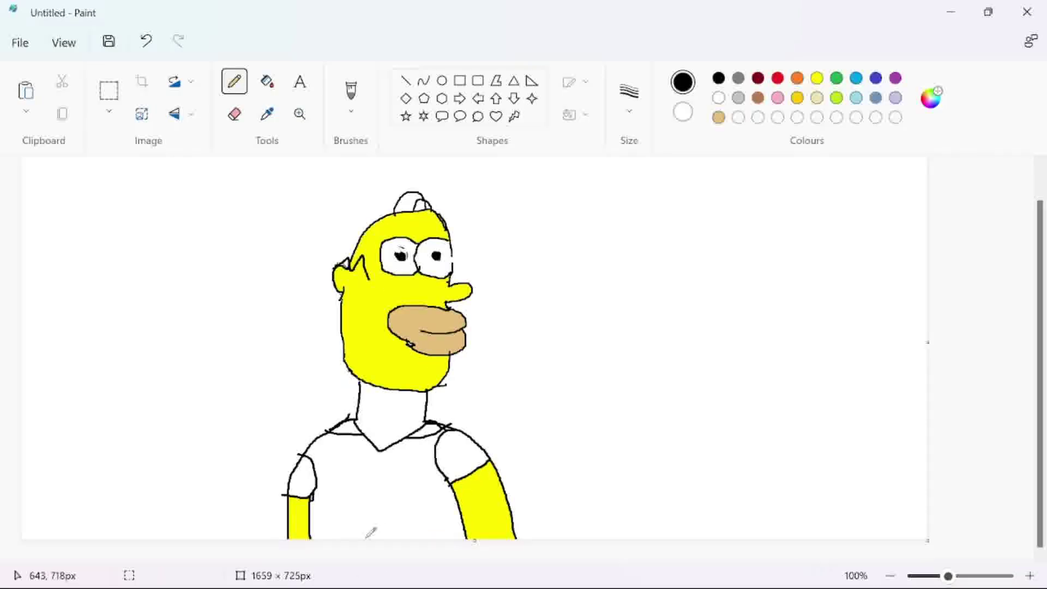
{"action": "scroll", "coordinate": [382, 532], "scroll_direction": "up", "scroll_amount": 1}
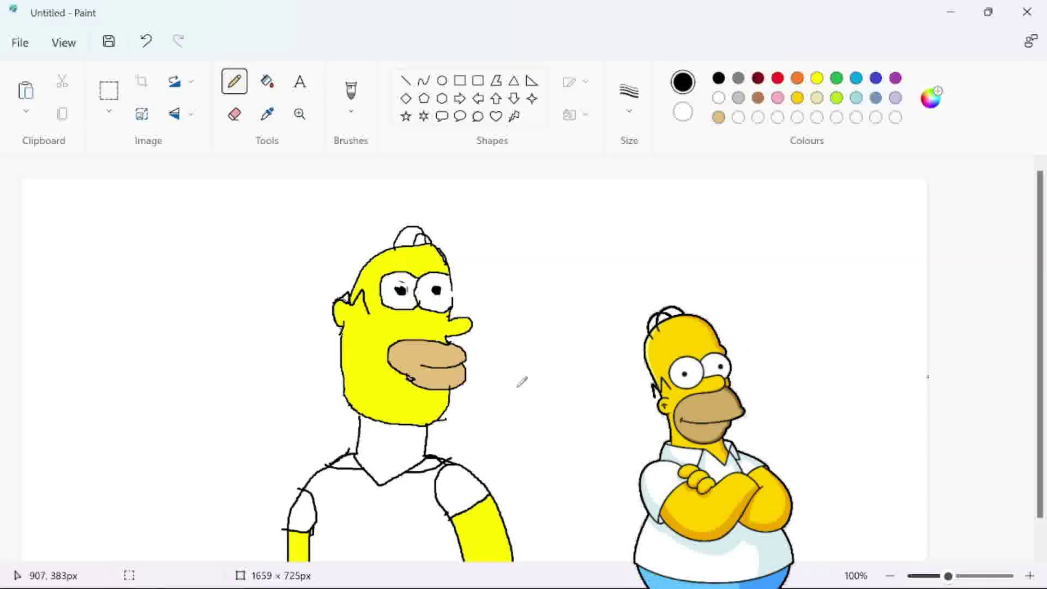
{"action": "left_click", "coordinate": [817, 82]}
{"action": "left_click", "coordinate": [268, 81]}
{"action": "left_click", "coordinate": [418, 442]}
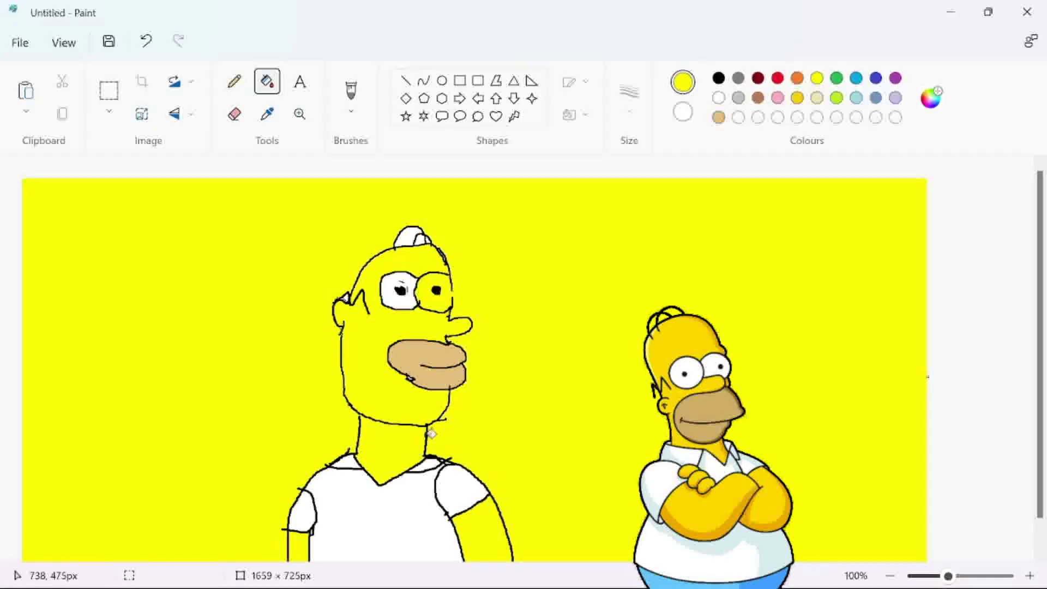
{"action": "left_click", "coordinate": [146, 41]}
- Close the gap in the neck outline just under the jaw with the black Pencil, and fill the neck with yellow
{"action": "left_click", "coordinate": [719, 79]}
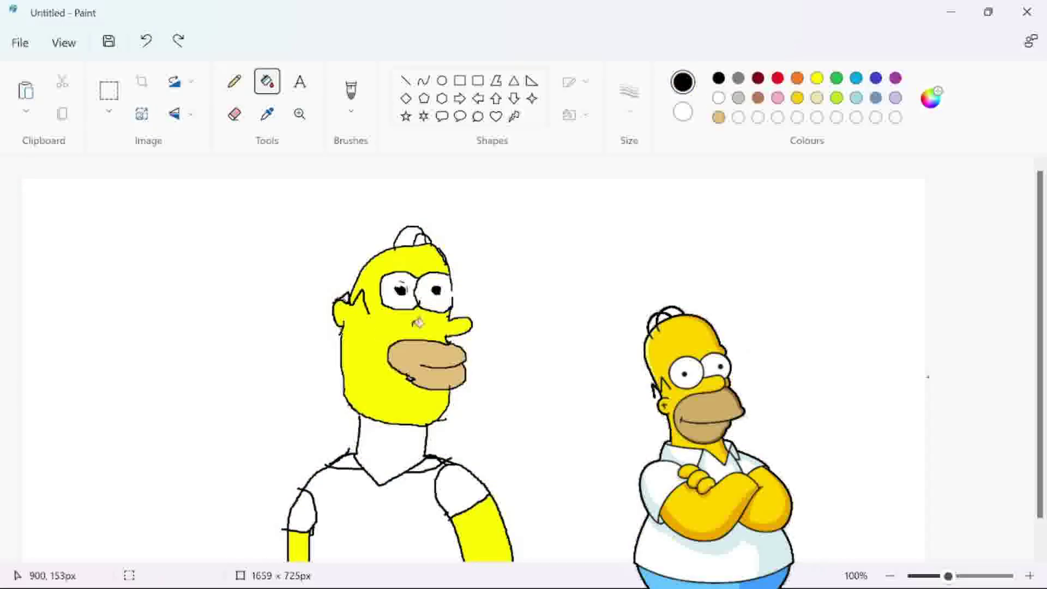
{"action": "left_click", "coordinate": [234, 82]}
{"action": "left_click", "coordinate": [359, 413]}
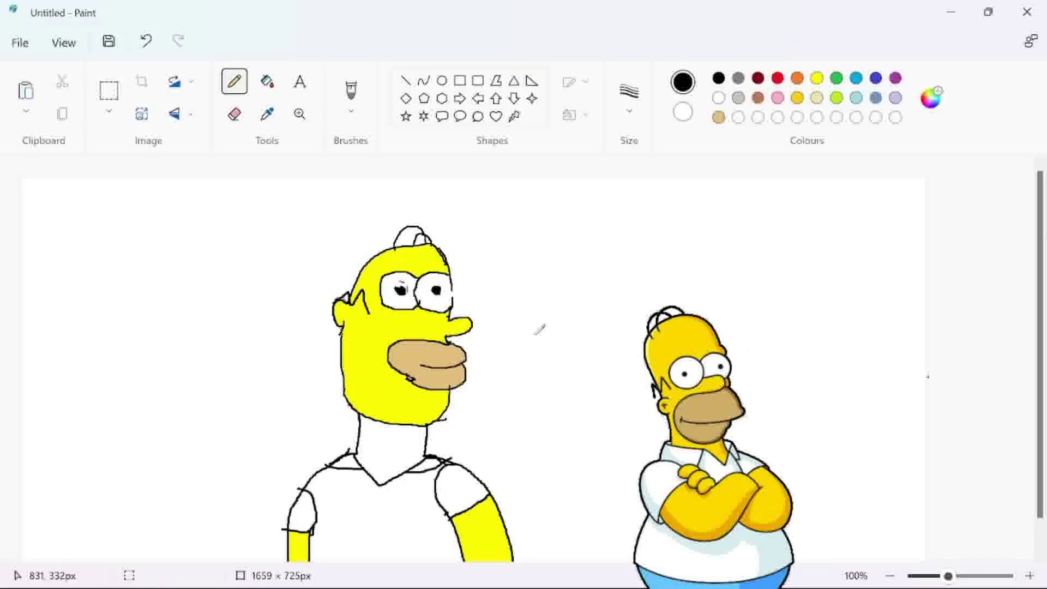
{"action": "left_click", "coordinate": [817, 78]}
{"action": "left_click", "coordinate": [267, 82]}
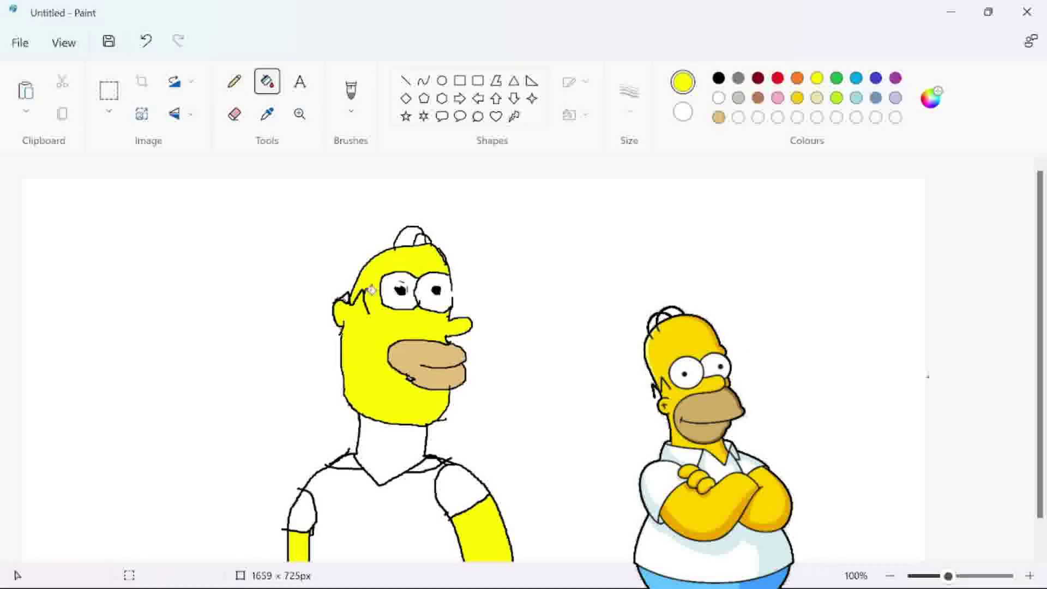
{"action": "left_click", "coordinate": [402, 456]}
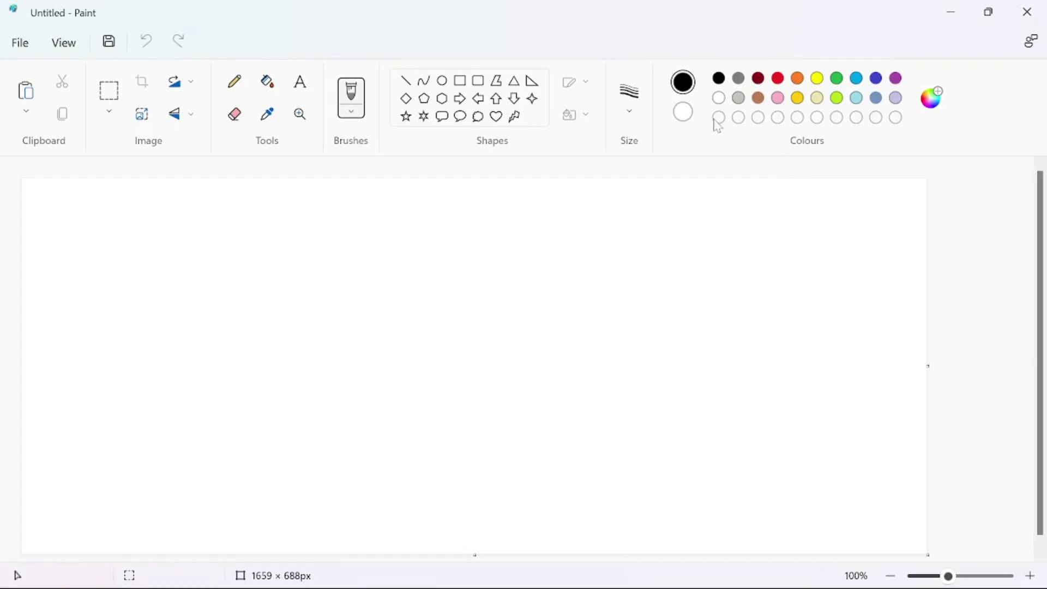
- Draw two large round black ears with a thicker Pencil line on the blank canvas, joined by a short curve for the back of the head
{"action": "left_click", "coordinate": [234, 82]}
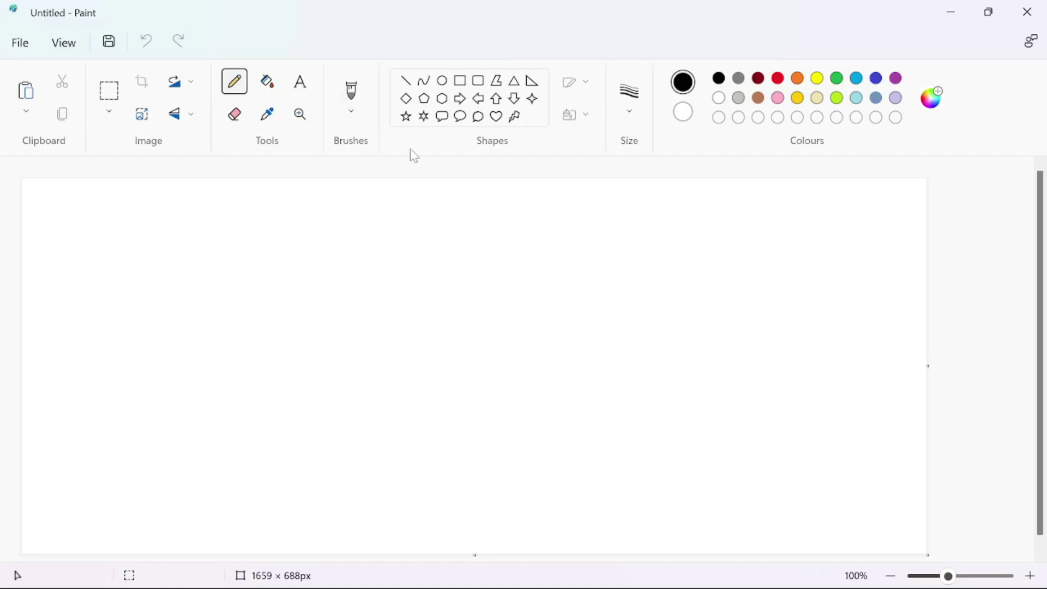
{"action": "left_click_drag", "start_coordinate": [323, 315], "coordinate": [299, 303]}
{"action": "left_click", "coordinate": [153, 46]}
{"action": "left_click", "coordinate": [631, 93]}
{"action": "left_click", "coordinate": [626, 256]}
{"action": "mouse_move", "coordinate": [326, 310]}
{"action": "left_mouse_down"}
{"action": "mouse_move", "coordinate": [309, 286]}
{"action": "mouse_move", "coordinate": [332, 253]}
{"action": "mouse_move", "coordinate": [368, 246]}
{"action": "mouse_move", "coordinate": [386, 255]}
{"action": "mouse_move", "coordinate": [391, 298]}
{"action": "left_mouse_up"}
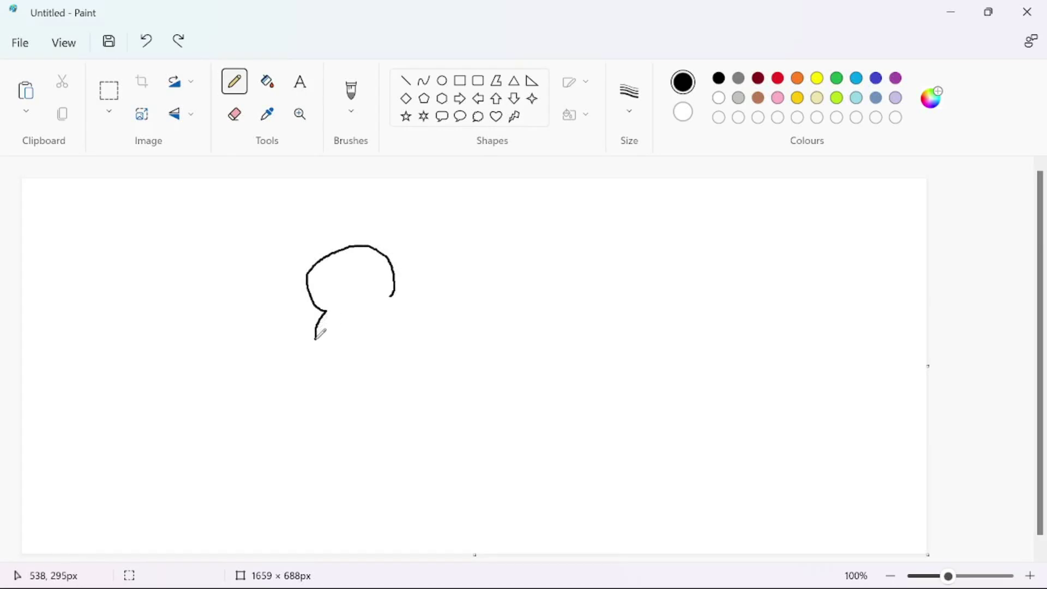
{"action": "mouse_move", "coordinate": [315, 340]}
{"action": "left_mouse_down"}
{"action": "mouse_move", "coordinate": [294, 317]}
{"action": "mouse_move", "coordinate": [271, 326]}
{"action": "mouse_move", "coordinate": [245, 383]}
{"action": "mouse_move", "coordinate": [274, 398]}
{"action": "mouse_move", "coordinate": [329, 375]}
{"action": "left_mouse_up"}
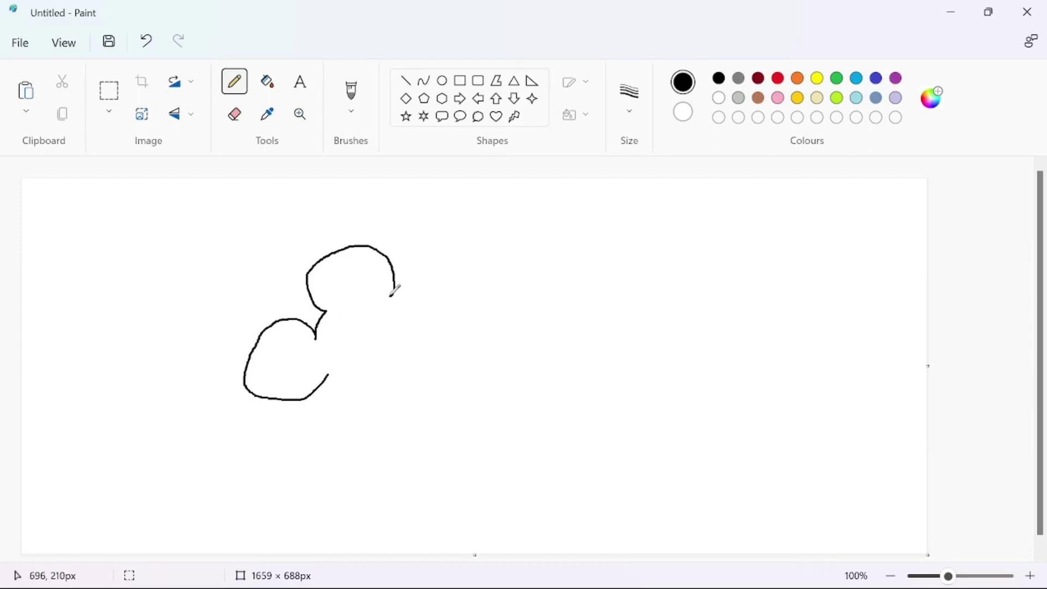
- Draw the black hairline from the upper ear to below the lower ear, with a pointed peak in the middle and tapered ends
{"action": "mouse_move", "coordinate": [390, 297]}
{"action": "left_mouse_down"}
{"action": "mouse_move", "coordinate": [417, 311]}
{"action": "mouse_move", "coordinate": [369, 317]}
{"action": "mouse_move", "coordinate": [352, 354]}
{"action": "mouse_move", "coordinate": [372, 382]}
{"action": "left_mouse_up"}
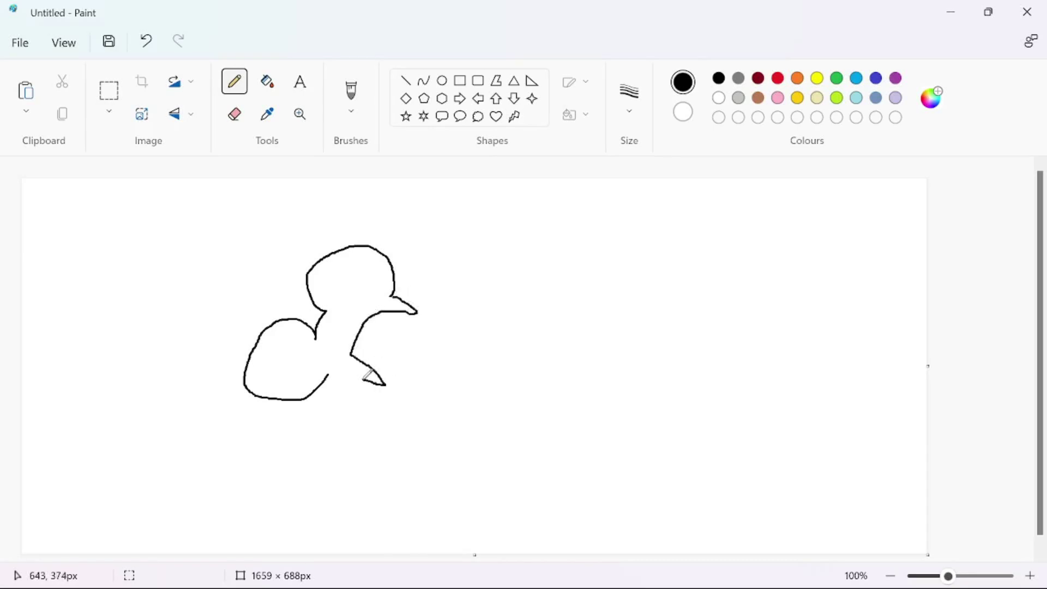
{"action": "mouse_move", "coordinate": [362, 379]}
{"action": "left_mouse_down"}
{"action": "mouse_move", "coordinate": [342, 388]}
{"action": "mouse_move", "coordinate": [351, 429]}
{"action": "left_mouse_up"}
{"action": "left_click_drag", "start_coordinate": [326, 378], "coordinate": [352, 433]}
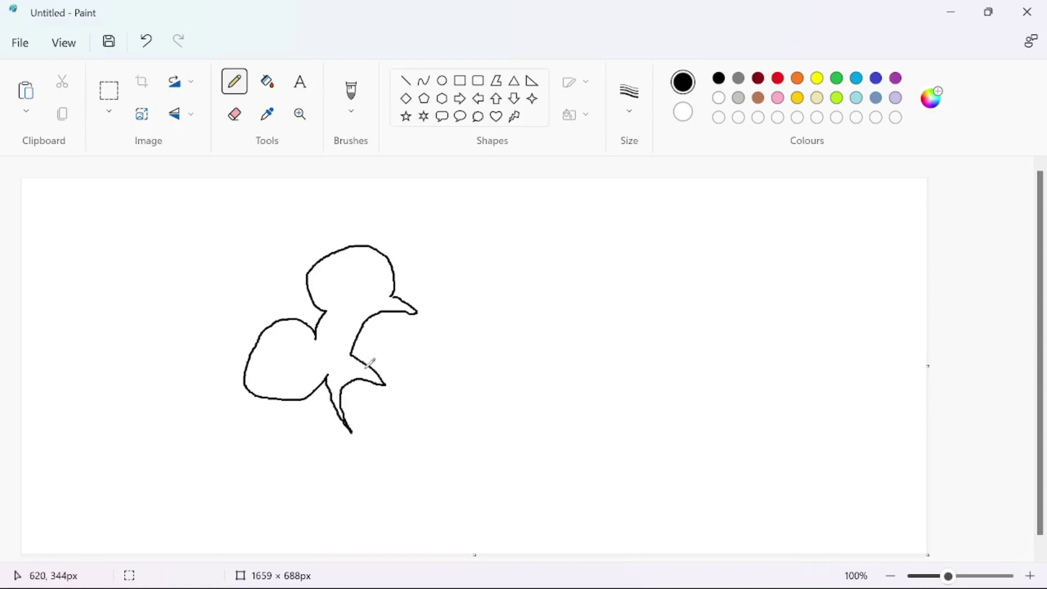
{"action": "left_click_drag", "start_coordinate": [365, 368], "coordinate": [386, 385]}
- Outline the face in light orange with the Pencil, from the hair's lower tip around the chin and from the upper hair tip down the forehead
{"action": "left_click", "coordinate": [815, 98]}
{"action": "mouse_move", "coordinate": [350, 433]}
{"action": "left_mouse_down"}
{"action": "mouse_move", "coordinate": [433, 437]}
{"action": "mouse_move", "coordinate": [471, 380]}
{"action": "left_mouse_up"}
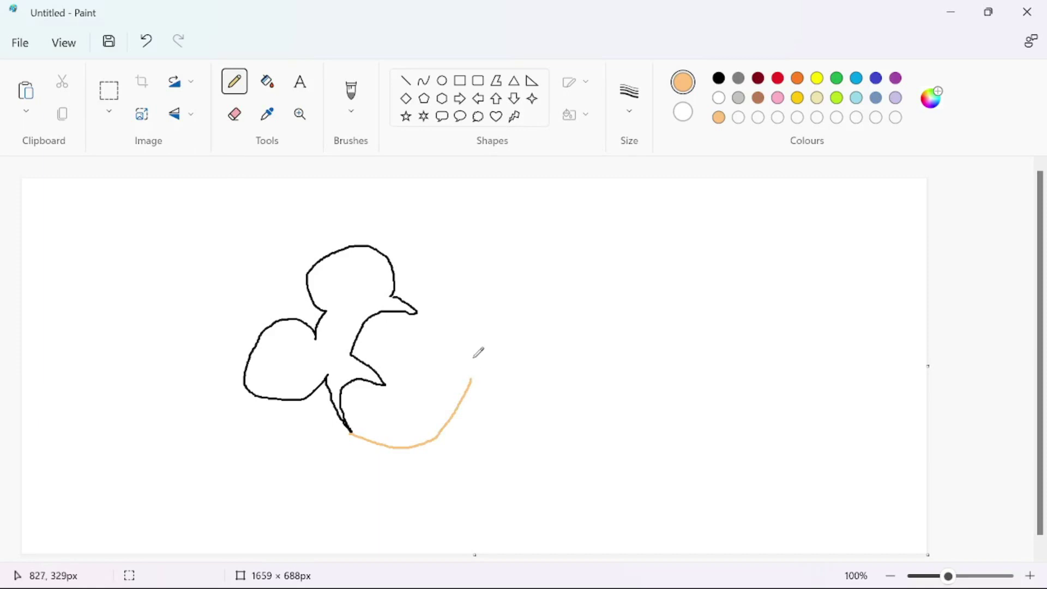
{"action": "mouse_move", "coordinate": [458, 368]}
{"action": "left_mouse_down"}
{"action": "mouse_move", "coordinate": [448, 337]}
{"action": "mouse_move", "coordinate": [416, 316]}
{"action": "left_mouse_up"}
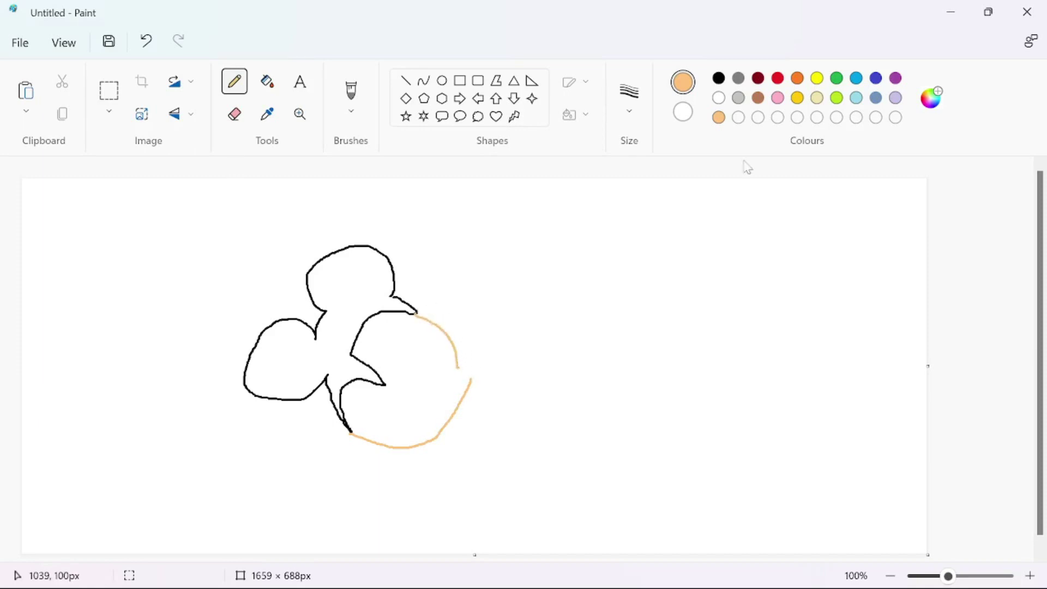
- Draw a black oval nose about 35 × 60 px at the gap in the face outline and fill it with black
{"action": "left_click", "coordinate": [719, 78]}
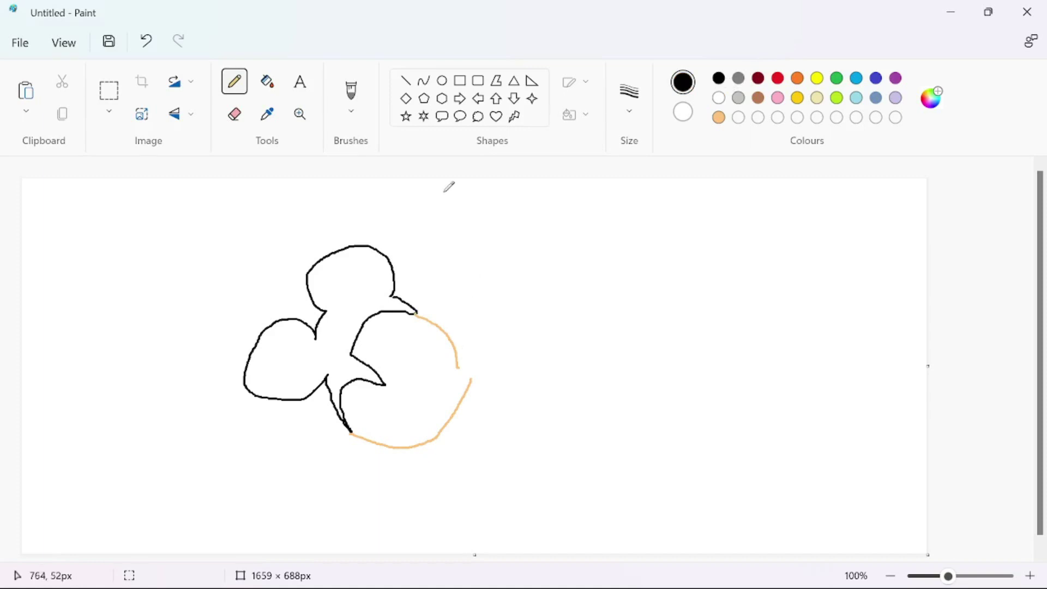
{"action": "left_click", "coordinate": [442, 81]}
{"action": "left_click_drag", "start_coordinate": [458, 376], "coordinate": [477, 343]}
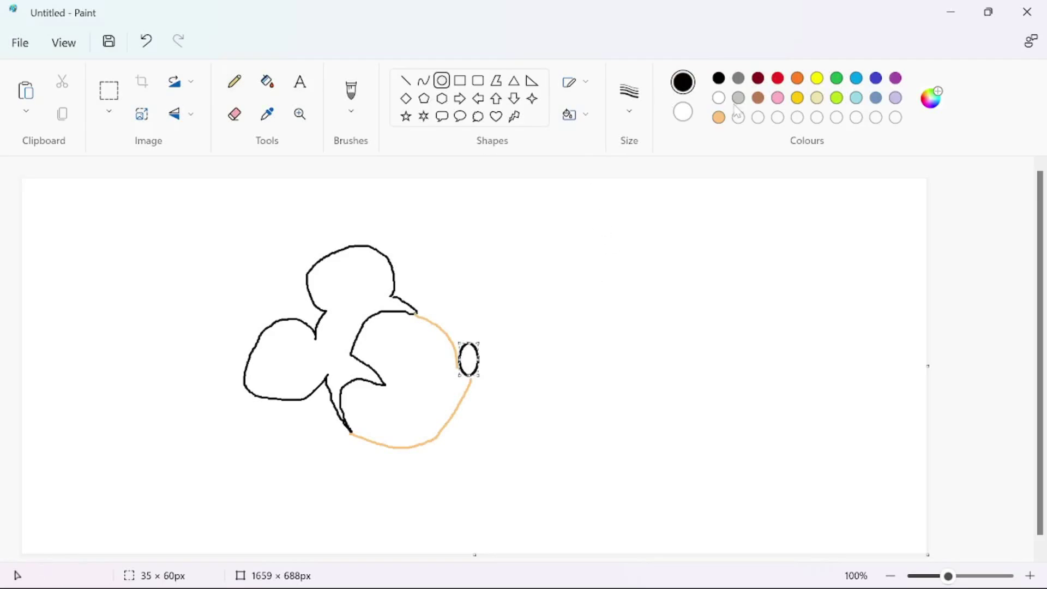
{"action": "left_click", "coordinate": [261, 91]}
{"action": "left_click", "coordinate": [471, 360]}
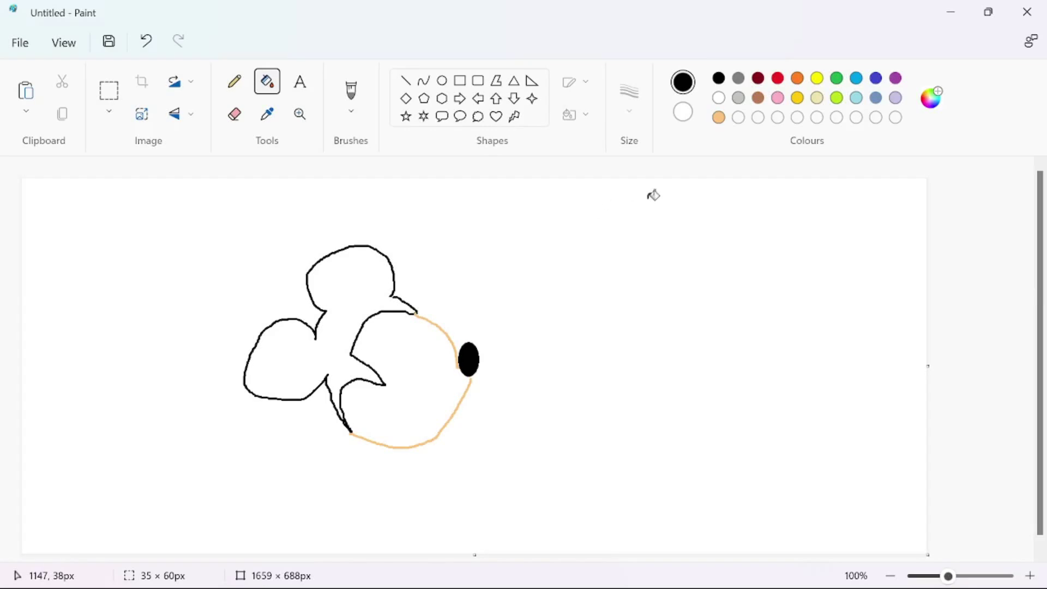
- Fill the ears and hair with black and the face with light orange, and add white eyes with black pupils
{"action": "left_click", "coordinate": [234, 81]}
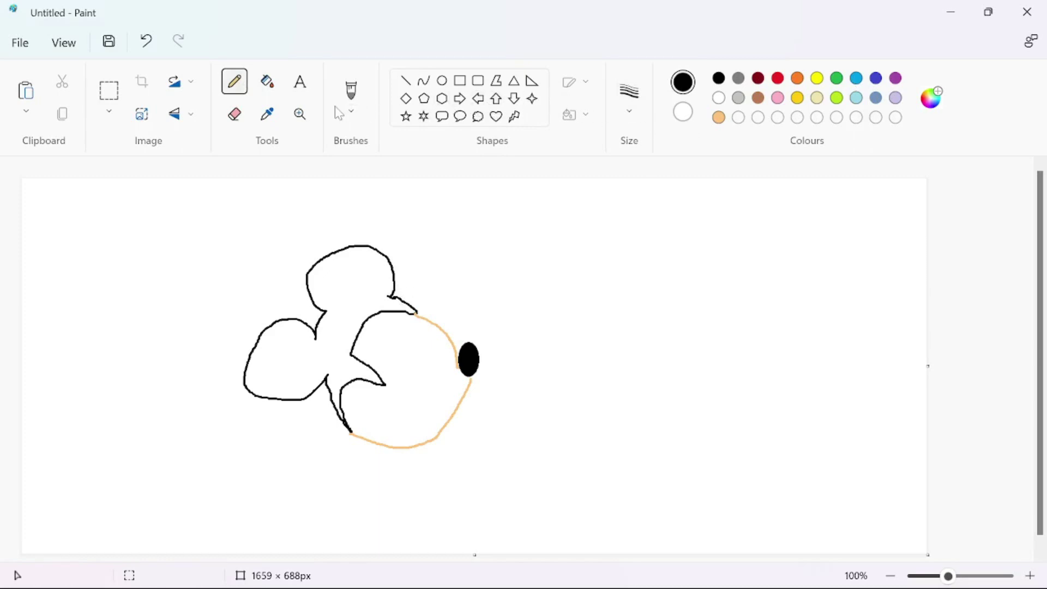
{"action": "left_click", "coordinate": [267, 83]}
{"action": "left_click", "coordinate": [354, 305]}
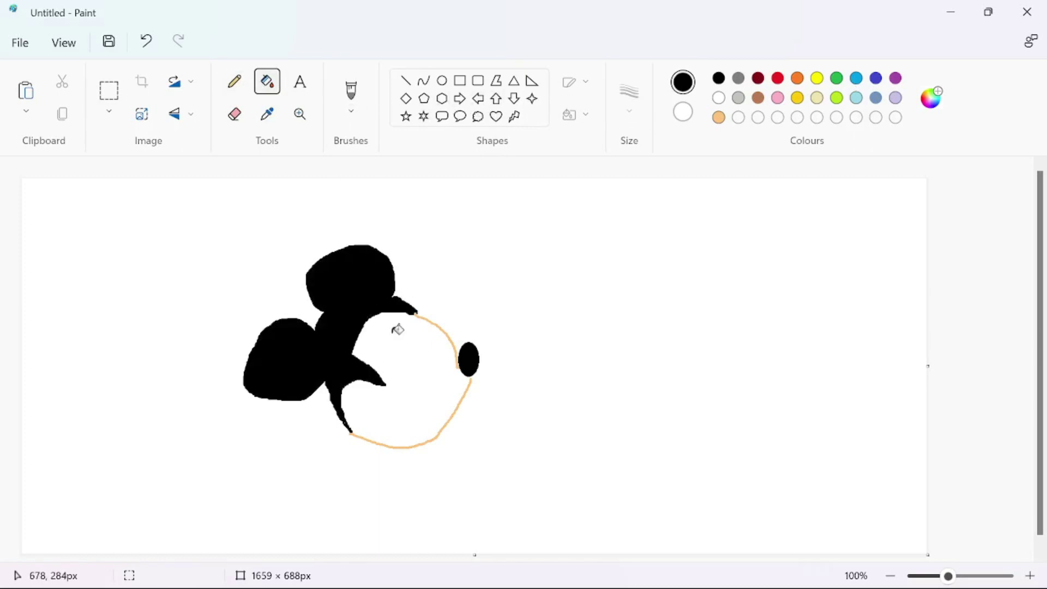
{"action": "left_click", "coordinate": [719, 118]}
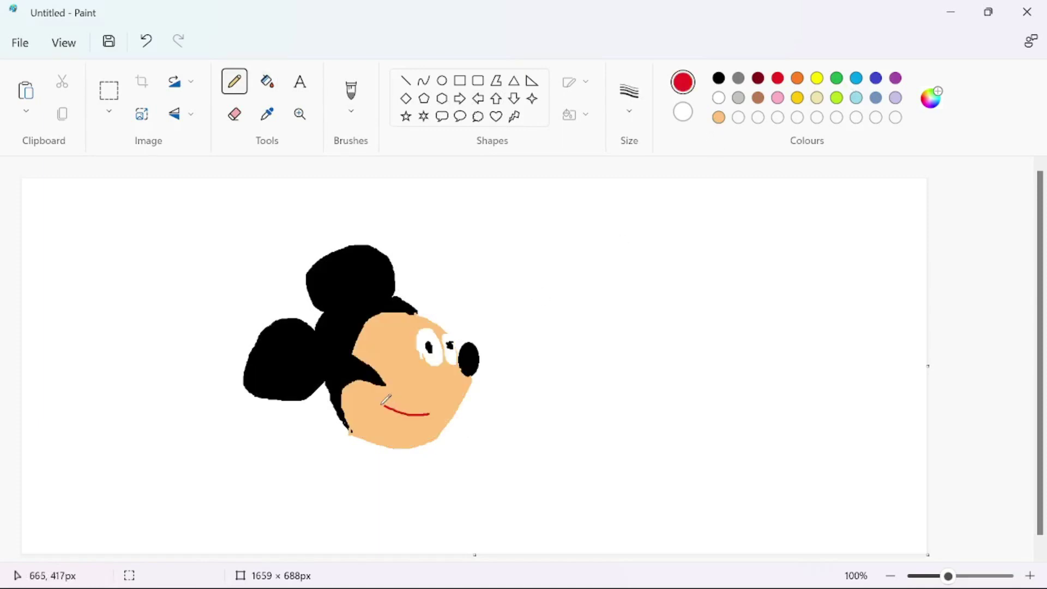
- Draw a smiling red mouth with the Pencil, thicken it downward, and add a short black crease at its cheek end
{"action": "mouse_move", "coordinate": [383, 406]}
{"action": "left_mouse_down"}
{"action": "mouse_move", "coordinate": [369, 399]}
{"action": "mouse_move", "coordinate": [431, 415]}
{"action": "left_mouse_up"}
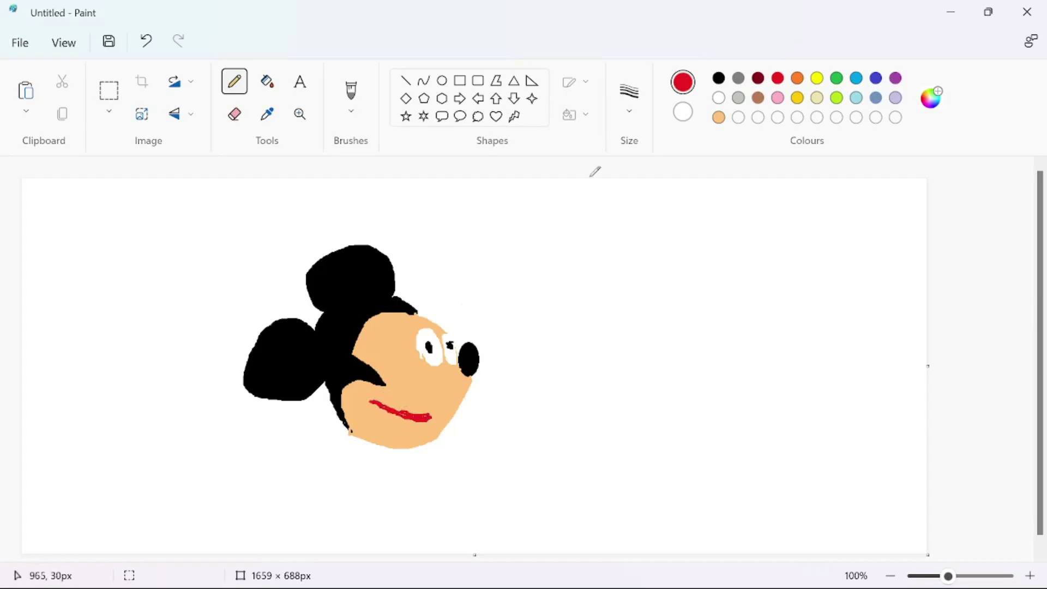
{"action": "left_click", "coordinate": [719, 78]}
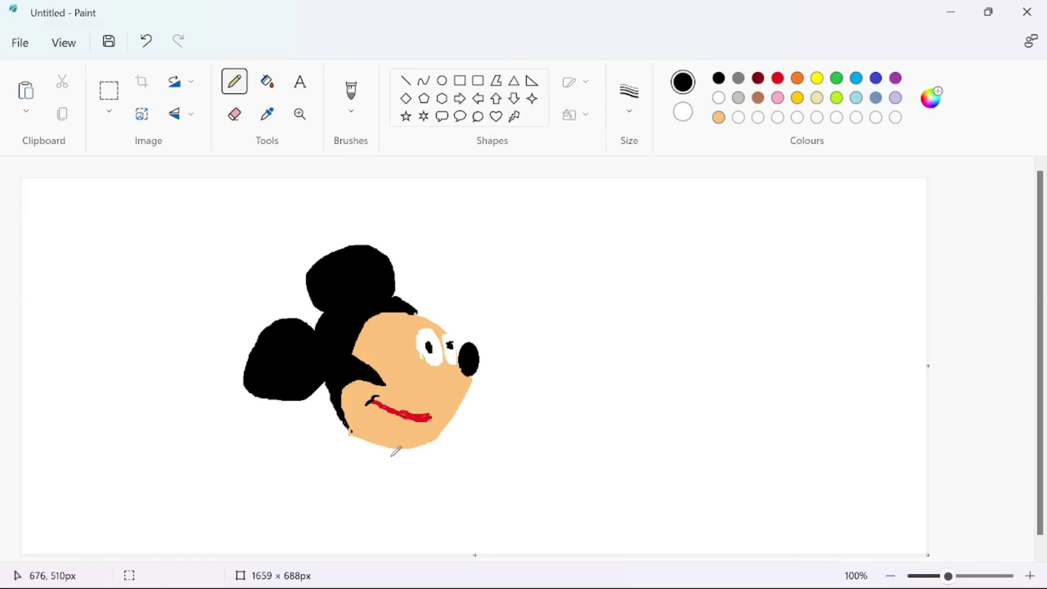
{"action": "left_click", "coordinate": [778, 78]}
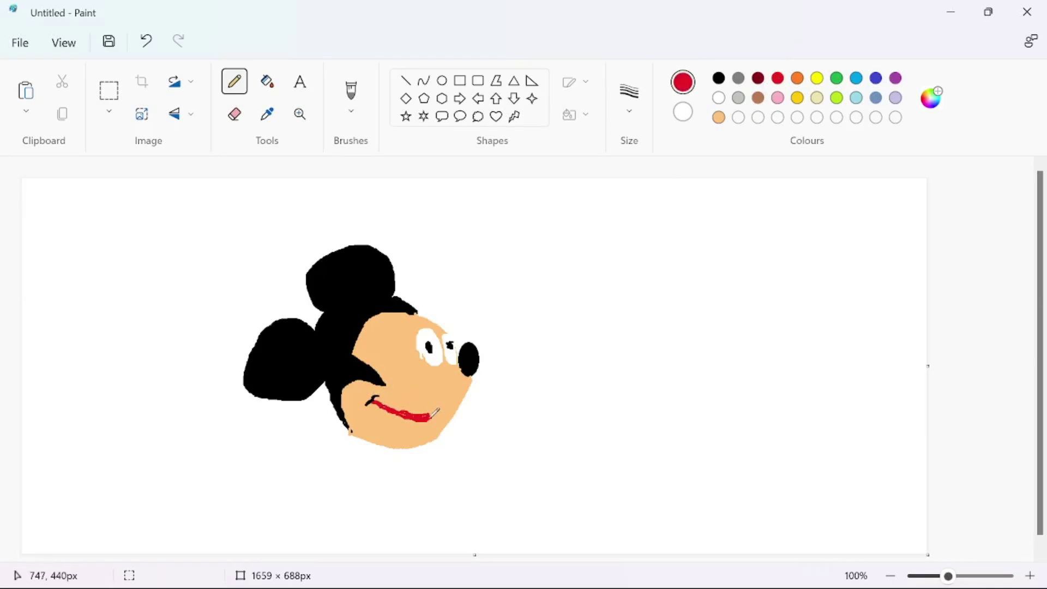
{"action": "left_click_drag", "start_coordinate": [422, 415], "coordinate": [377, 409]}
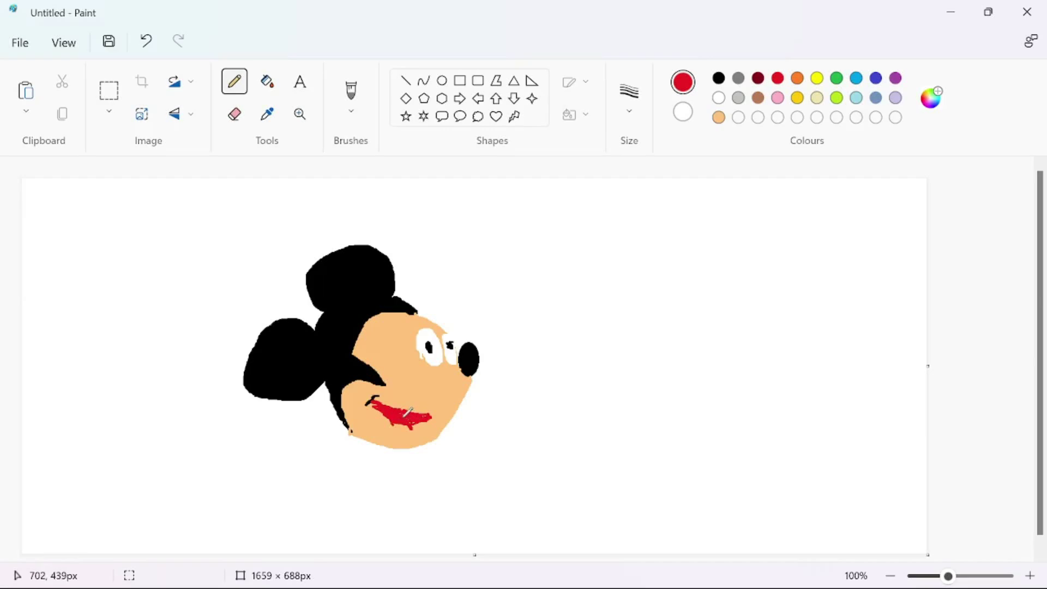
- Recolour the mouth by filling it with dark red
{"action": "left_click", "coordinate": [759, 79]}
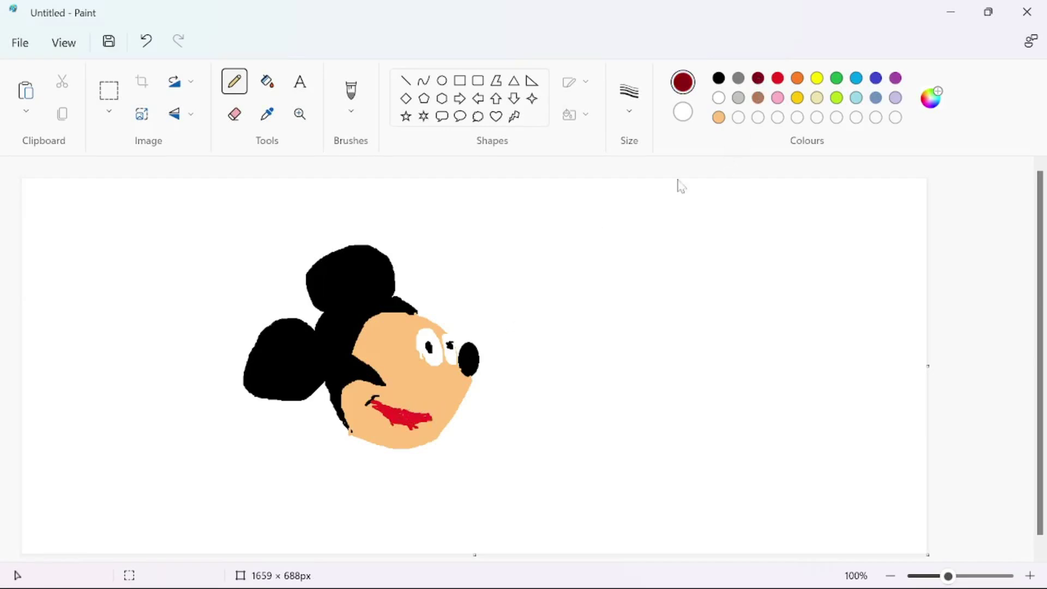
{"action": "left_click", "coordinate": [267, 81]}
{"action": "left_click", "coordinate": [411, 415]}
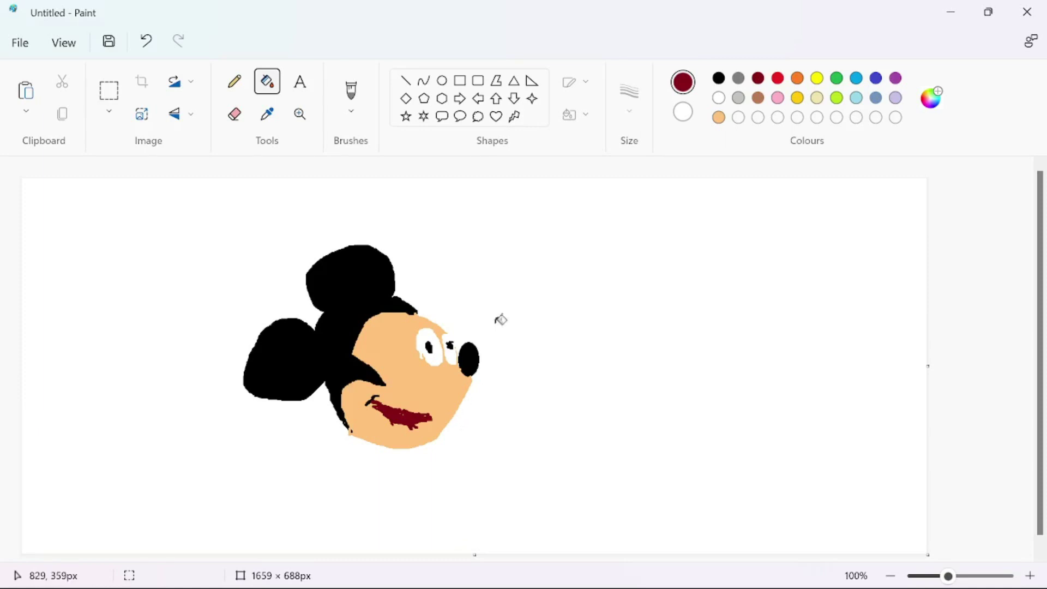
- Extend the eye whites upward and draw the upper outline of the raised arm from the chin in black with the Pencil
{"action": "left_click", "coordinate": [235, 82]}
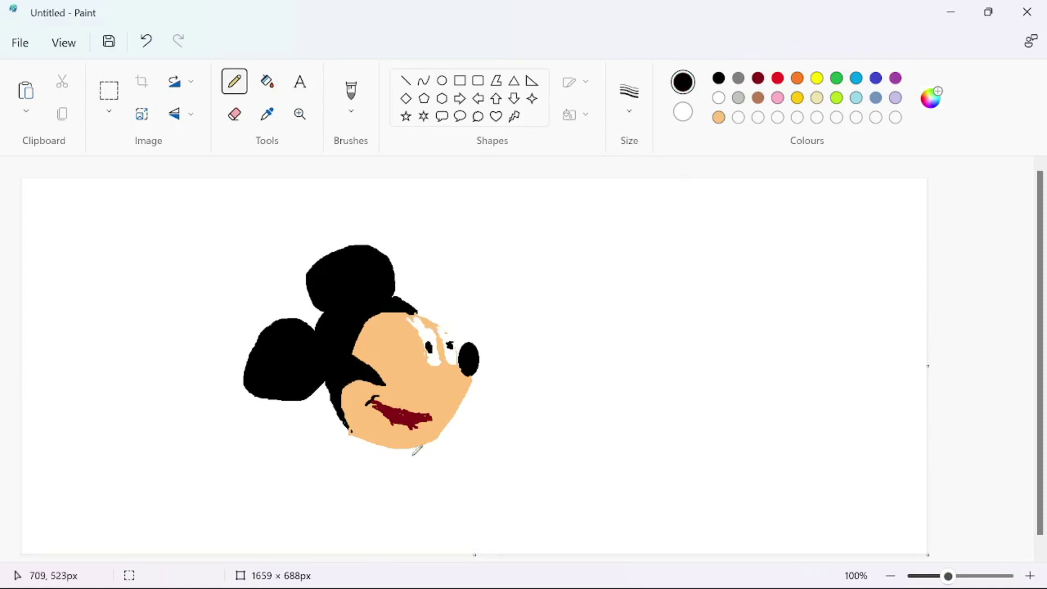
{"action": "mouse_move", "coordinate": [434, 441]}
{"action": "left_mouse_down"}
{"action": "mouse_move", "coordinate": [463, 464]}
{"action": "mouse_move", "coordinate": [483, 458]}
{"action": "mouse_move", "coordinate": [533, 390]}
{"action": "left_mouse_up"}
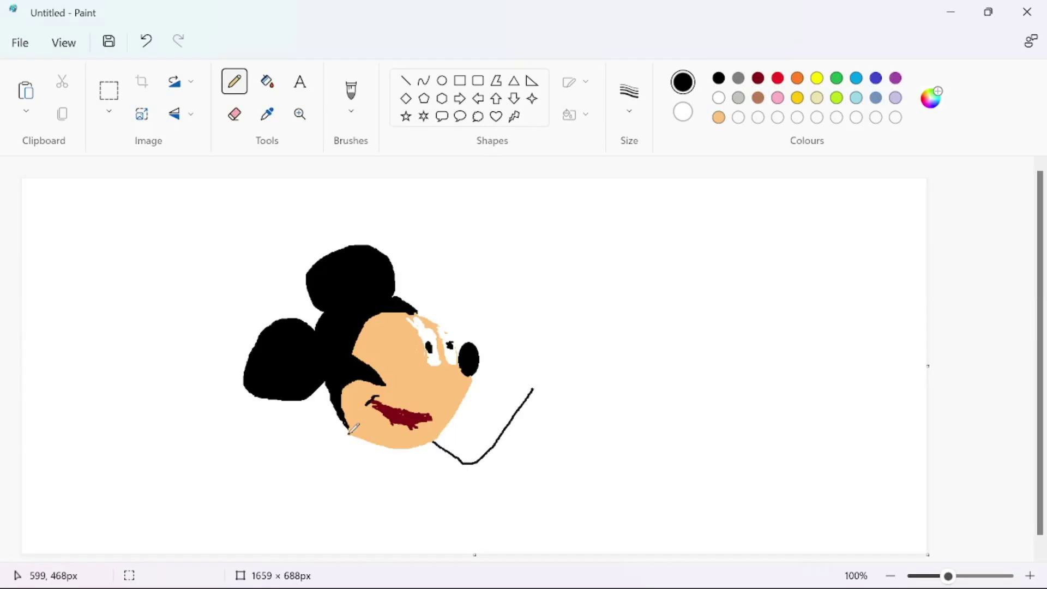
{"action": "mouse_move", "coordinate": [336, 444]}
{"action": "left_mouse_down"}
{"action": "mouse_move", "coordinate": [322, 467]}
{"action": "mouse_move", "coordinate": [320, 554]}
{"action": "left_mouse_up"}
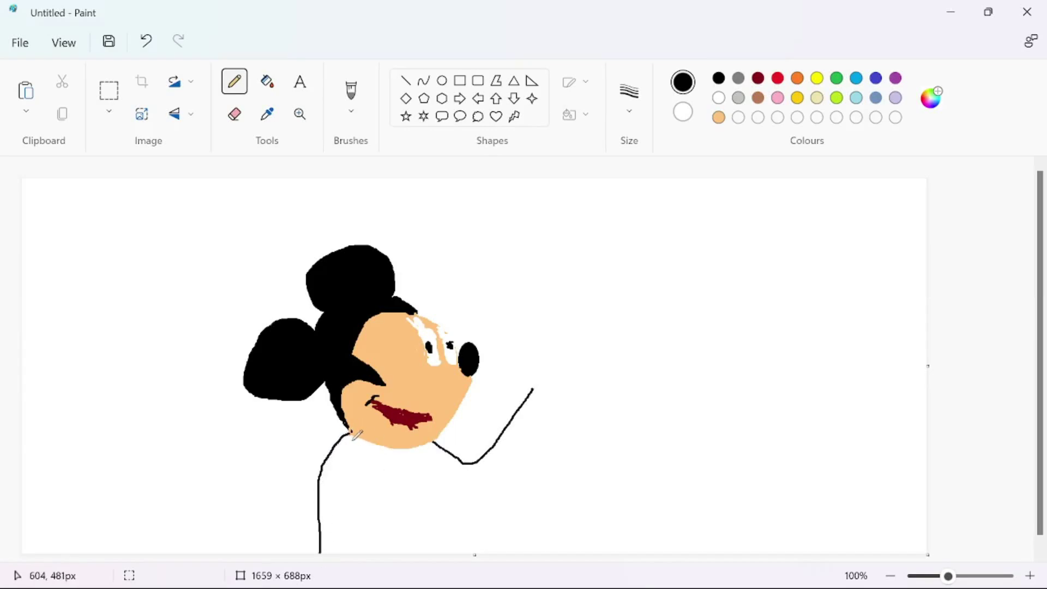
{"action": "mouse_move", "coordinate": [360, 442]}
{"action": "left_mouse_down"}
{"action": "mouse_move", "coordinate": [335, 500]}
{"action": "mouse_move", "coordinate": [332, 552]}
{"action": "left_mouse_up"}
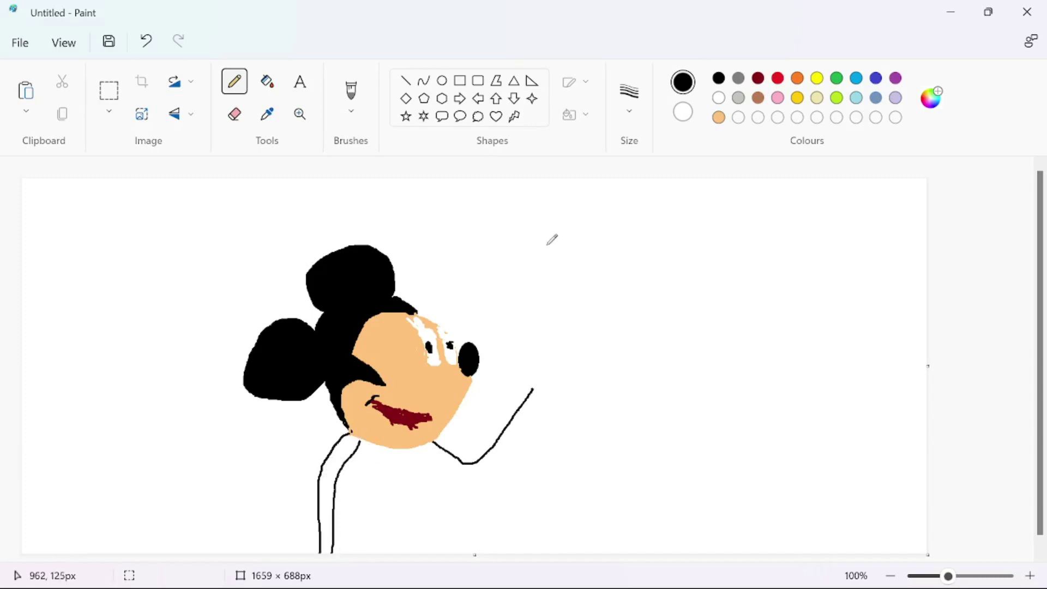
{"action": "left_click", "coordinate": [145, 42]}
{"action": "left_click", "coordinate": [146, 42]}
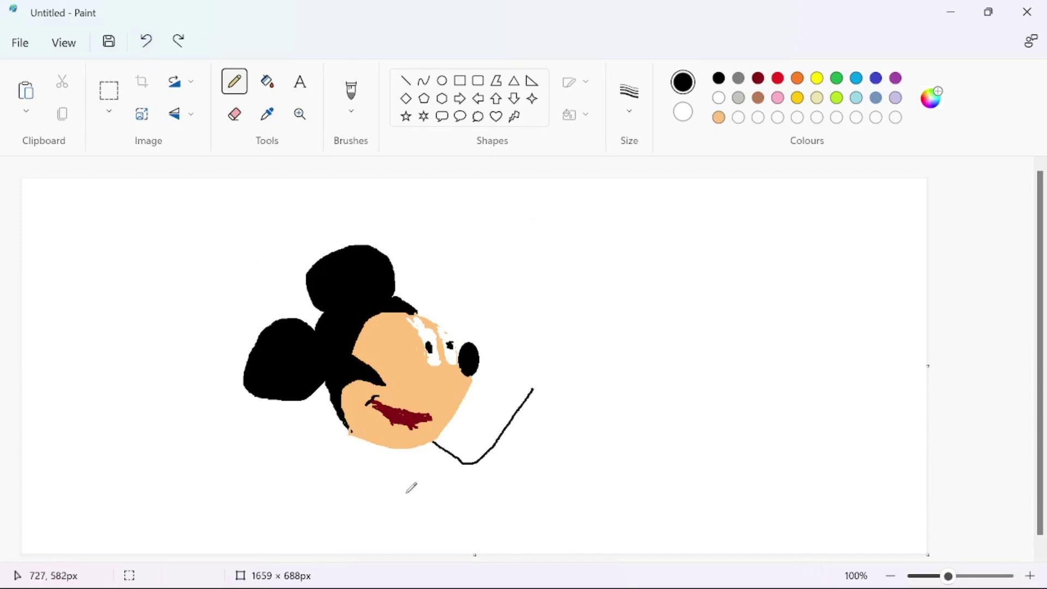
- Outline the bent arm, the underside of the raised arm and the torso in black, and fill the lower torso with red
{"action": "mouse_move", "coordinate": [349, 433]}
{"action": "left_mouse_down"}
{"action": "mouse_move", "coordinate": [298, 482]}
{"action": "mouse_move", "coordinate": [317, 564]}
{"action": "left_mouse_up"}
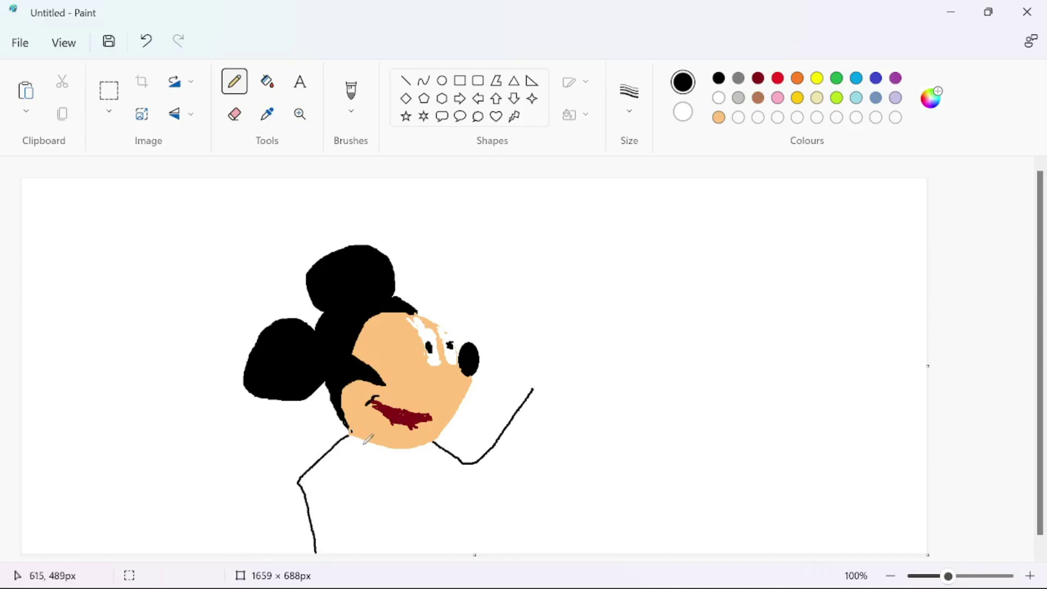
{"action": "mouse_move", "coordinate": [373, 441]}
{"action": "left_mouse_down"}
{"action": "mouse_move", "coordinate": [329, 483]}
{"action": "mouse_move", "coordinate": [336, 551]}
{"action": "mouse_move", "coordinate": [371, 563]}
{"action": "left_mouse_up"}
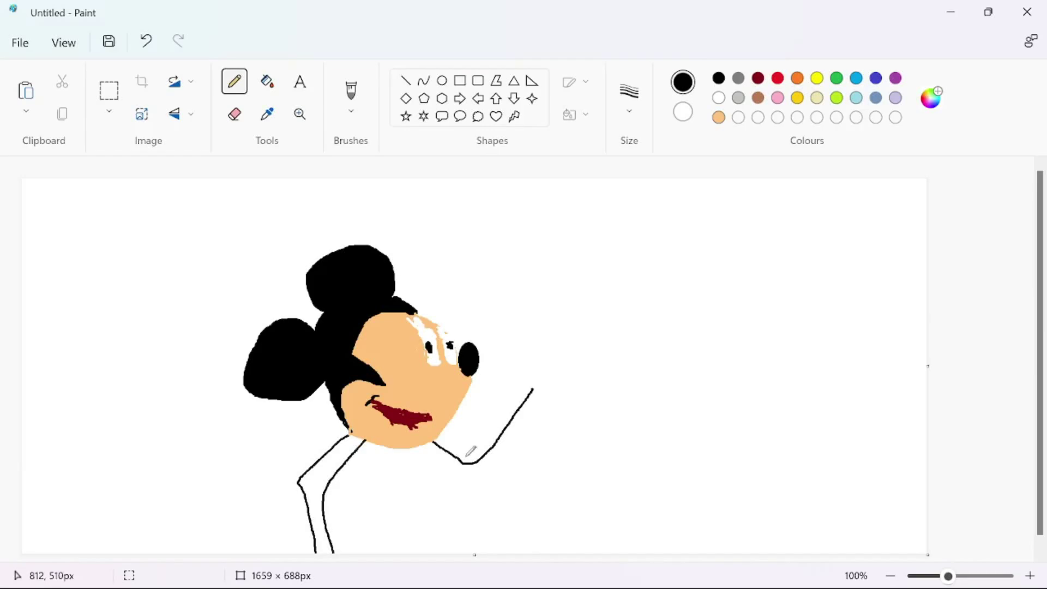
{"action": "left_click_drag", "start_coordinate": [411, 447], "coordinate": [439, 474]}
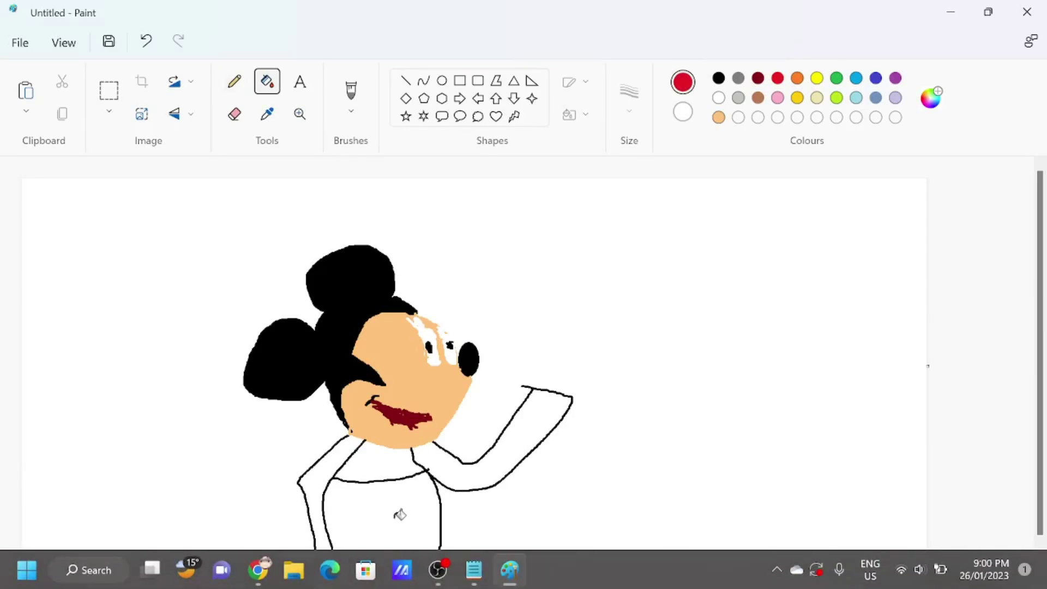
{"action": "left_click", "coordinate": [400, 515]}
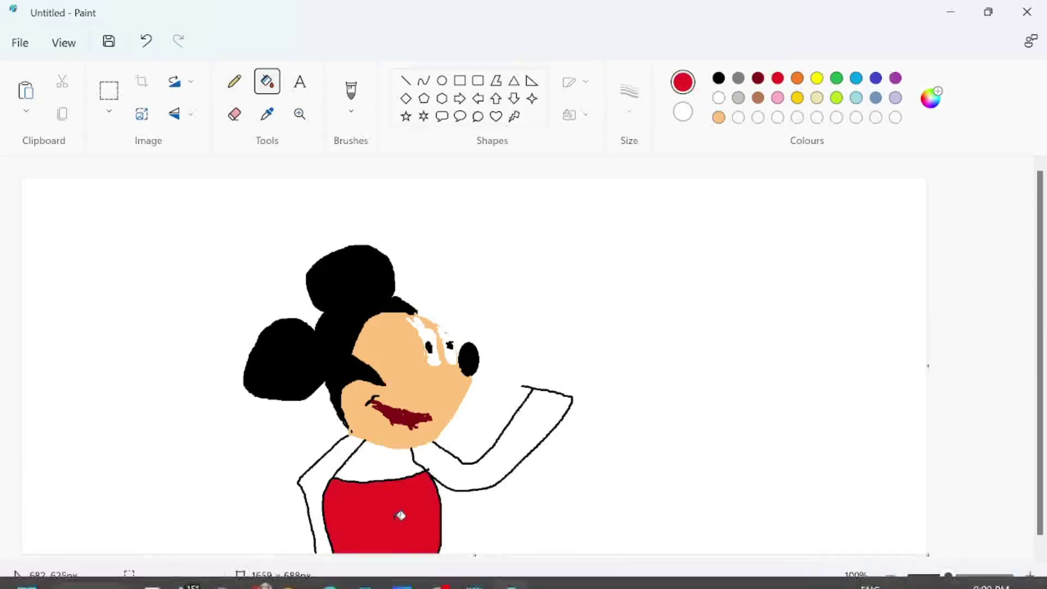
- Fill the bent arm, the raised arm and the upper chest with black
{"action": "left_click", "coordinate": [235, 81]}
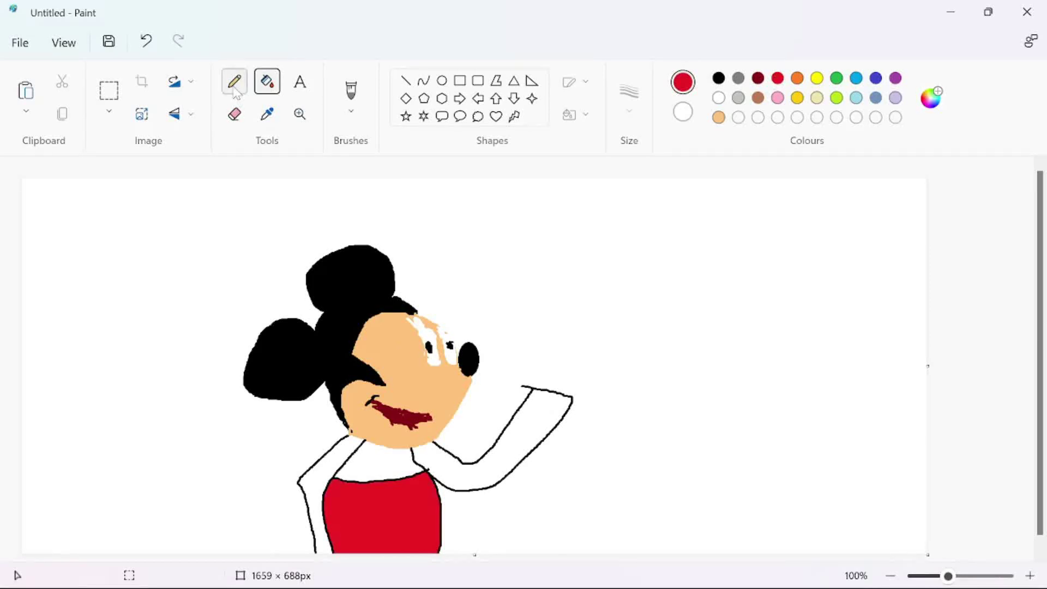
{"action": "left_click", "coordinate": [719, 78]}
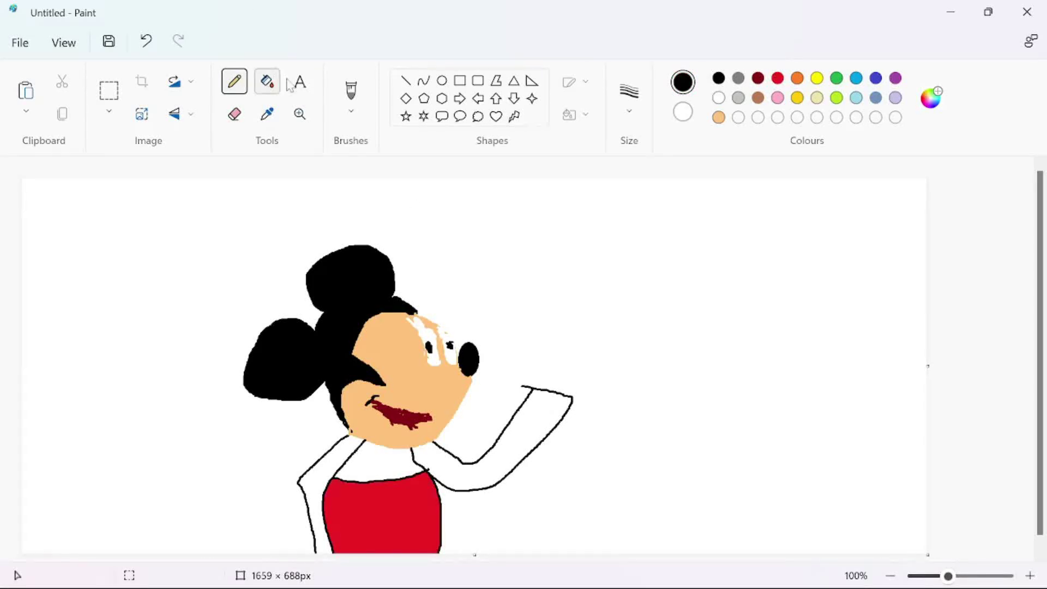
{"action": "left_click", "coordinate": [268, 83]}
{"action": "left_click", "coordinate": [321, 470]}
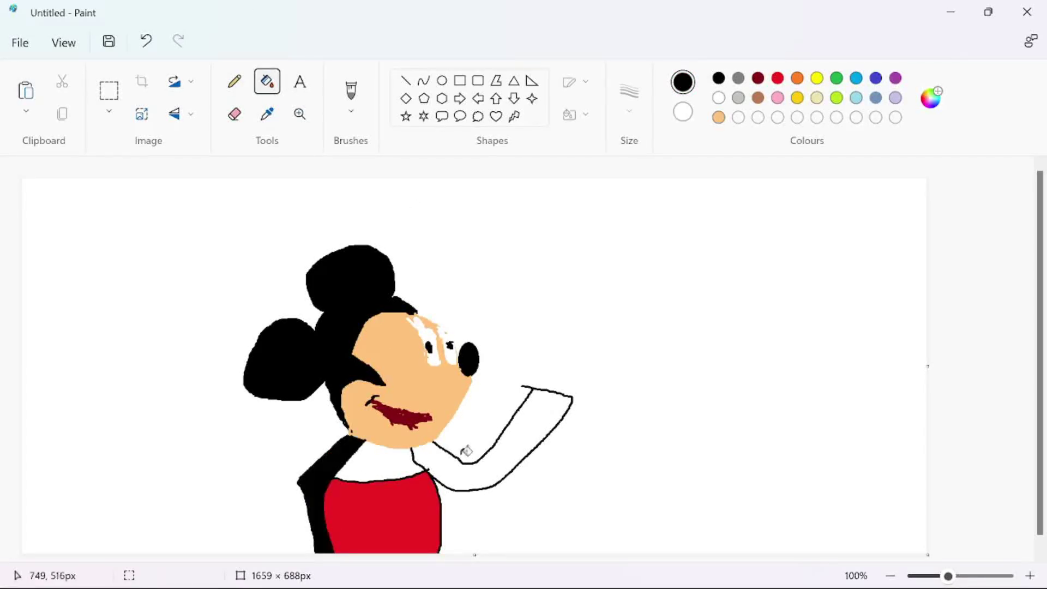
{"action": "left_click", "coordinate": [499, 459]}
{"action": "left_click", "coordinate": [386, 460]}
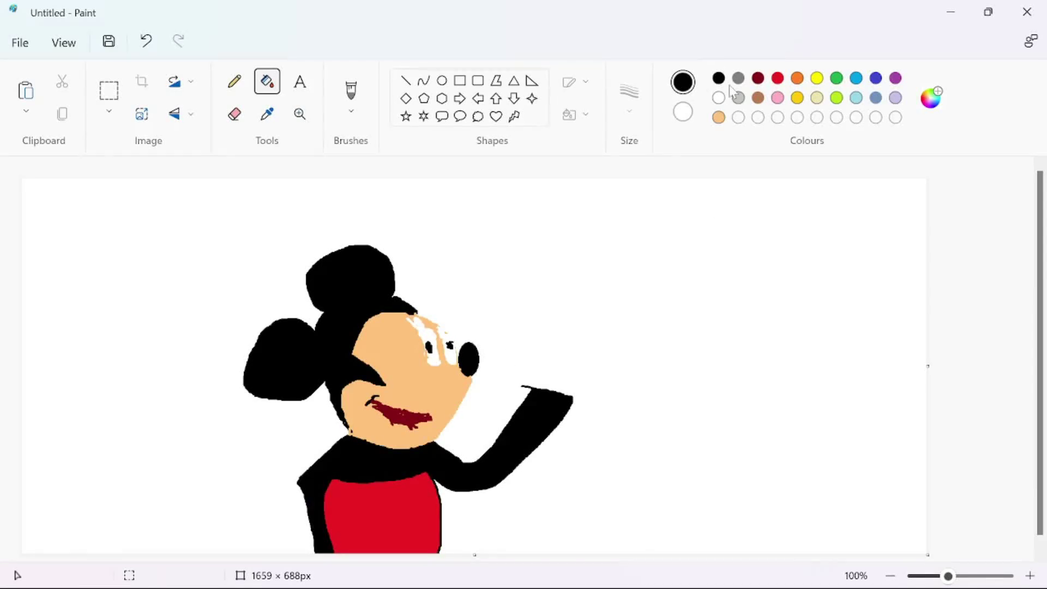
- Draw a black-outlined white hand with fingers on the raised arm, and square off the end of the lowered arm in black
{"action": "left_click", "coordinate": [235, 82]}
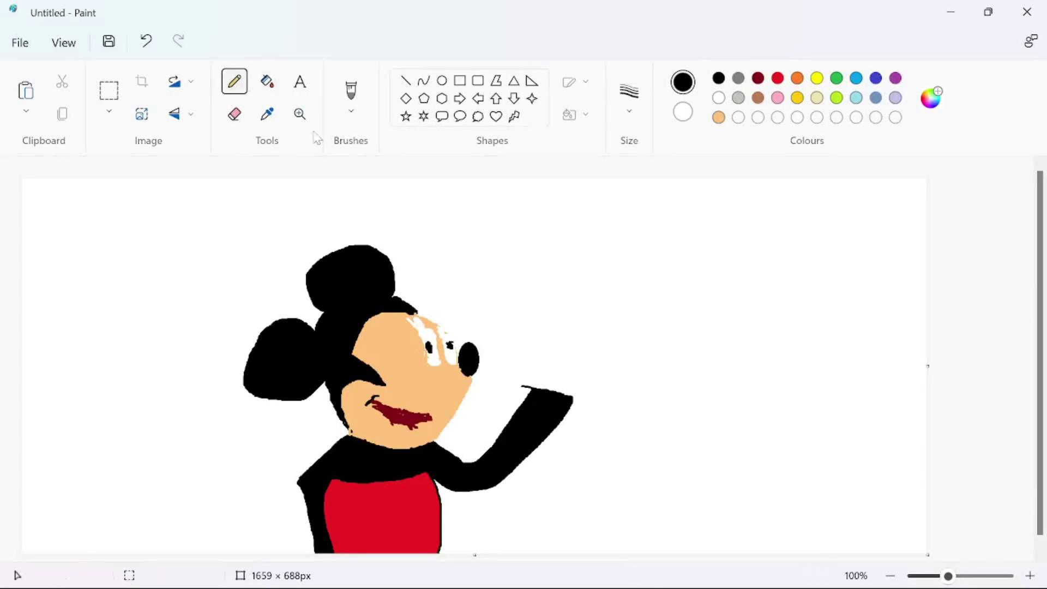
{"action": "mouse_move", "coordinate": [533, 382]}
{"action": "left_mouse_down"}
{"action": "mouse_move", "coordinate": [542, 343]}
{"action": "mouse_move", "coordinate": [545, 363]}
{"action": "mouse_move", "coordinate": [558, 333]}
{"action": "mouse_move", "coordinate": [566, 362]}
{"action": "mouse_move", "coordinate": [584, 348]}
{"action": "left_mouse_up"}
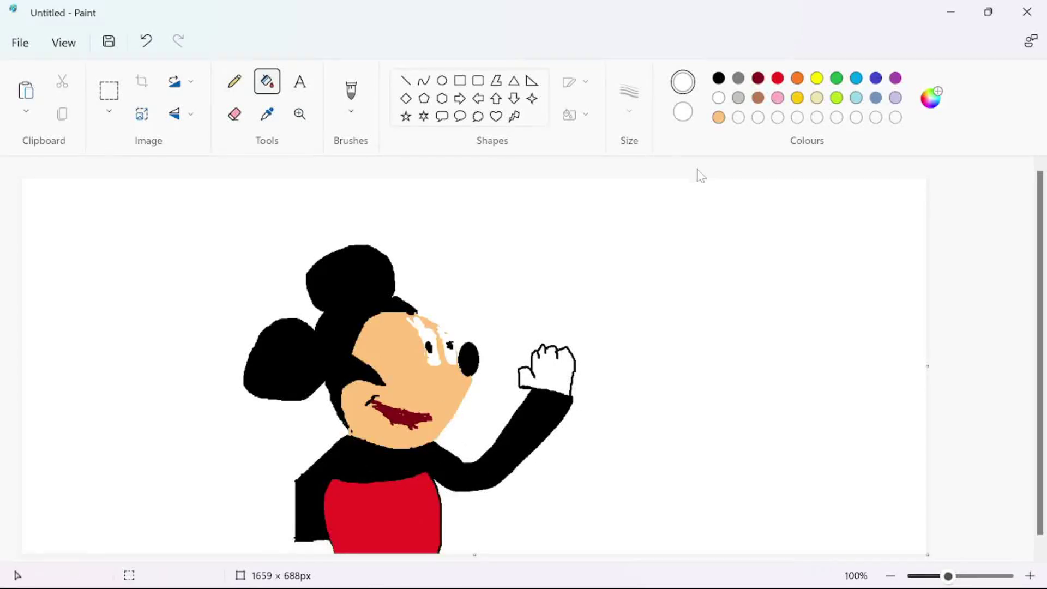
- Draw two upright white ovals side by side on the red clothing, the second about 39 × 75 px, and fill both with white
{"action": "left_click", "coordinate": [442, 81]}
{"action": "left_click_drag", "start_coordinate": [346, 508], "coordinate": [368, 543]}
{"action": "left_click_drag", "start_coordinate": [399, 508], "coordinate": [420, 549]}
{"action": "left_click", "coordinate": [267, 81]}
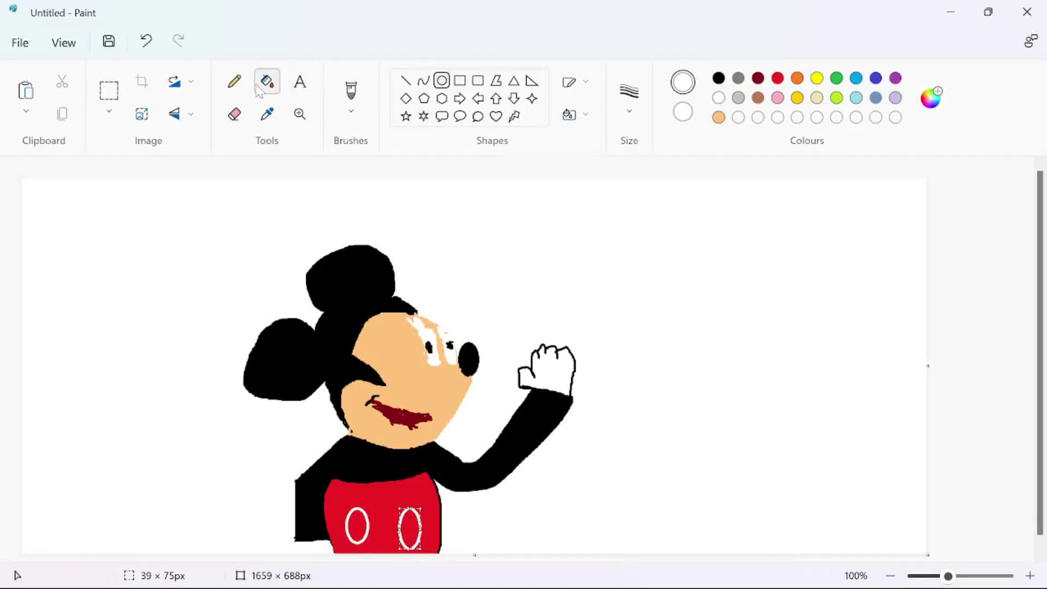
{"action": "left_click", "coordinate": [358, 526]}
{"action": "left_click", "coordinate": [415, 522]}
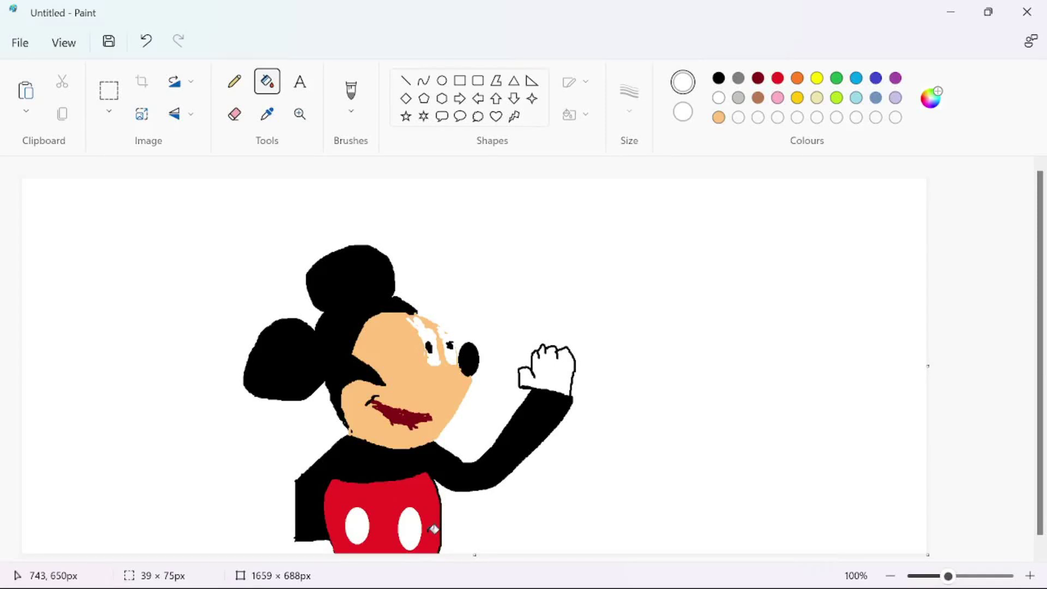
{"action": "left_click", "coordinate": [817, 78]}
{"action": "left_click", "coordinate": [358, 526]}
{"action": "left_click", "coordinate": [415, 530]}
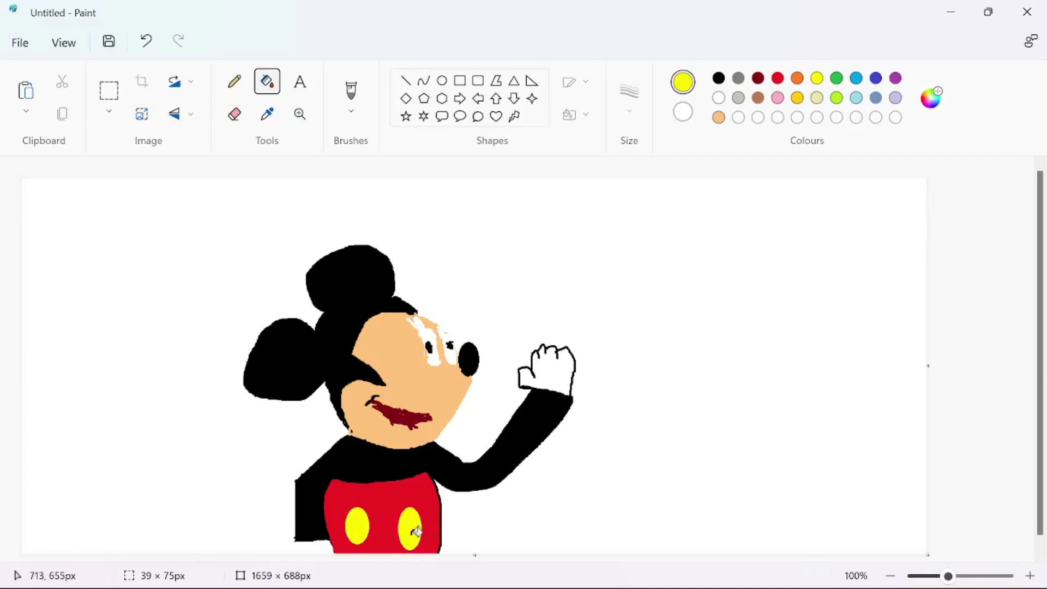
{"action": "left_click", "coordinate": [156, 44]}
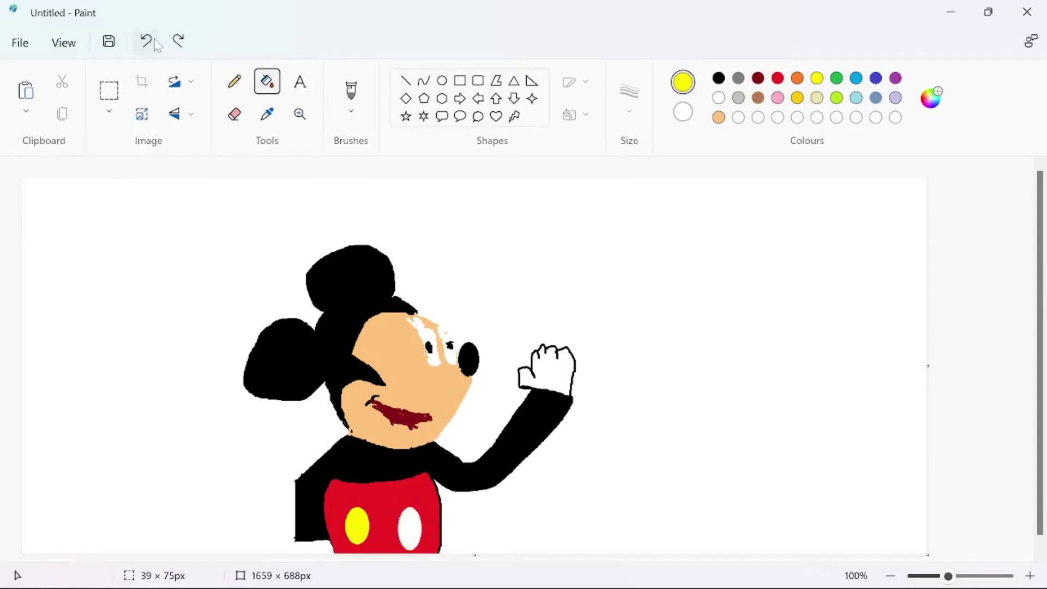
{"action": "left_click", "coordinate": [157, 43]}
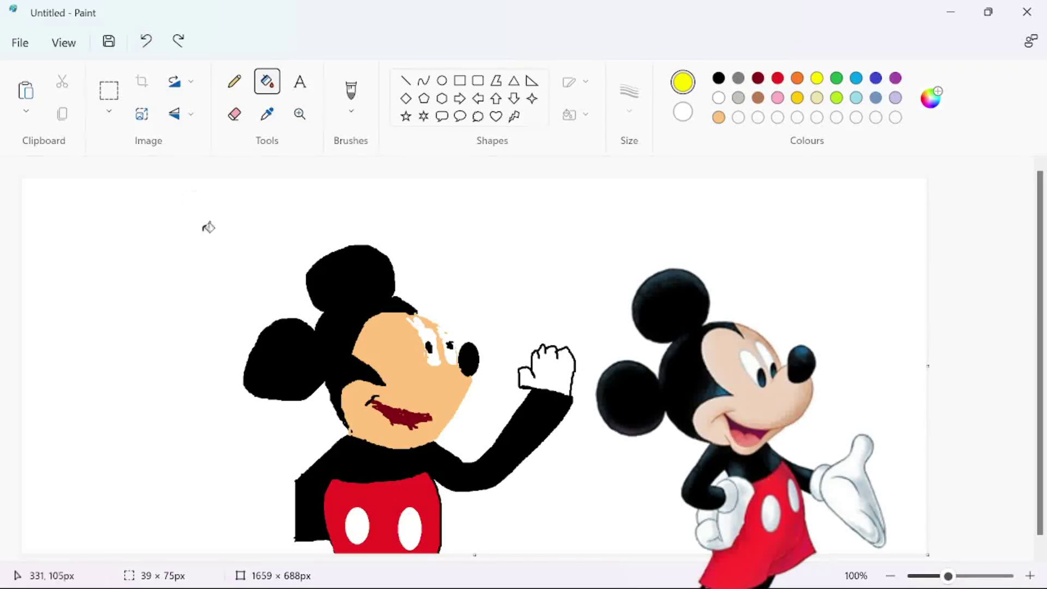
- Draw short black finger lines below the lowered arm and lengthen the finger lines on the raised hand with the Pencil
{"action": "left_click", "coordinate": [719, 79]}
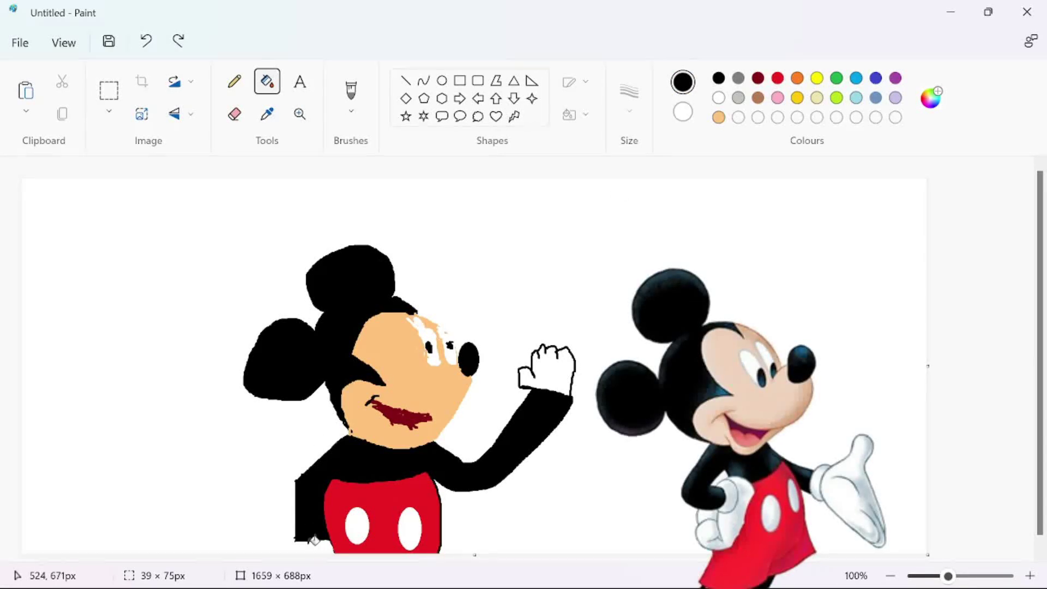
{"action": "left_click", "coordinate": [234, 81]}
{"action": "mouse_move", "coordinate": [304, 532]}
{"action": "left_mouse_down"}
{"action": "mouse_move", "coordinate": [307, 559]}
{"action": "mouse_move", "coordinate": [330, 552]}
{"action": "left_mouse_up"}
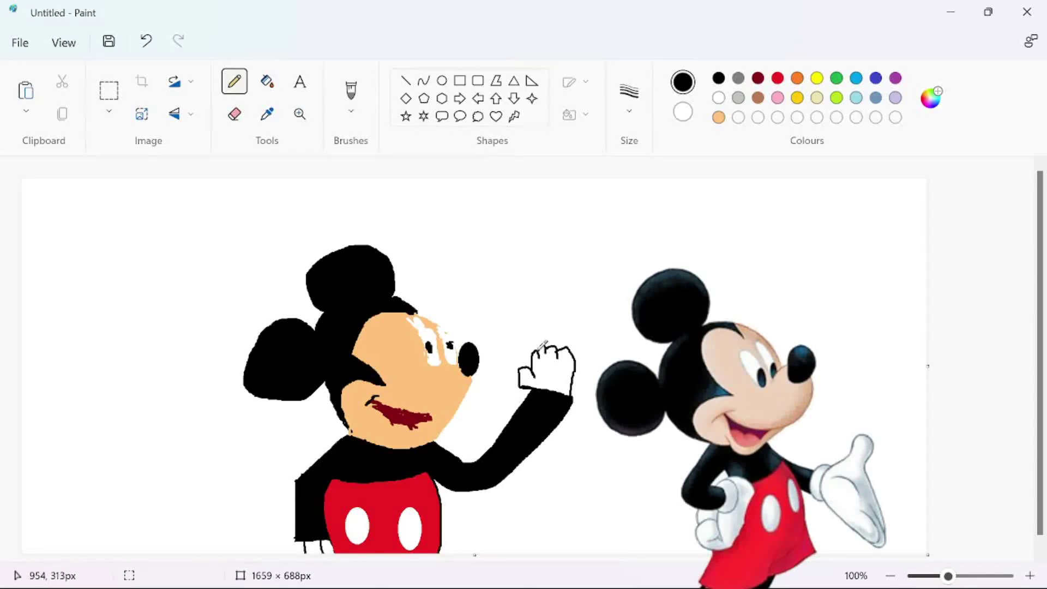
{"action": "left_click_drag", "start_coordinate": [555, 349], "coordinate": [560, 360]}
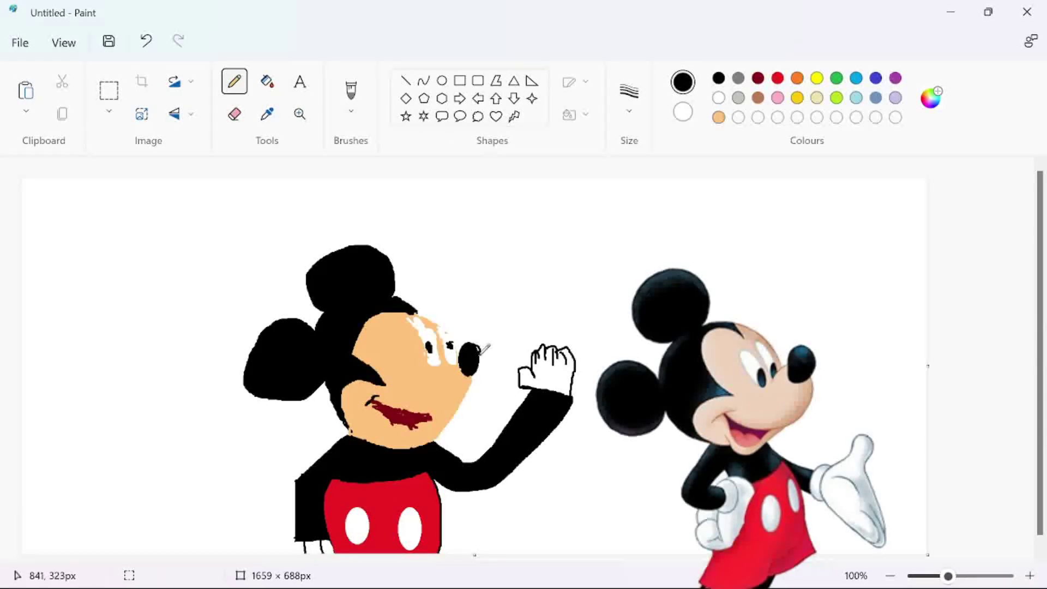
- Enlarge the black nose outward from the face with Pencil strokes
{"action": "mouse_move", "coordinate": [475, 367]}
{"action": "left_mouse_down"}
{"action": "mouse_move", "coordinate": [486, 352]}
{"action": "mouse_move", "coordinate": [480, 341]}
{"action": "left_mouse_up"}
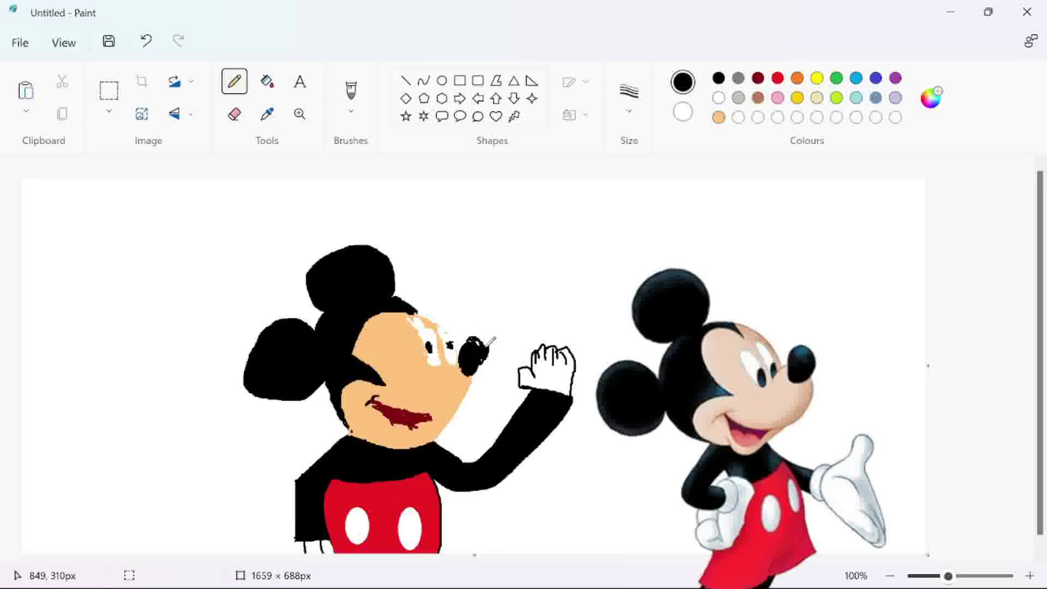